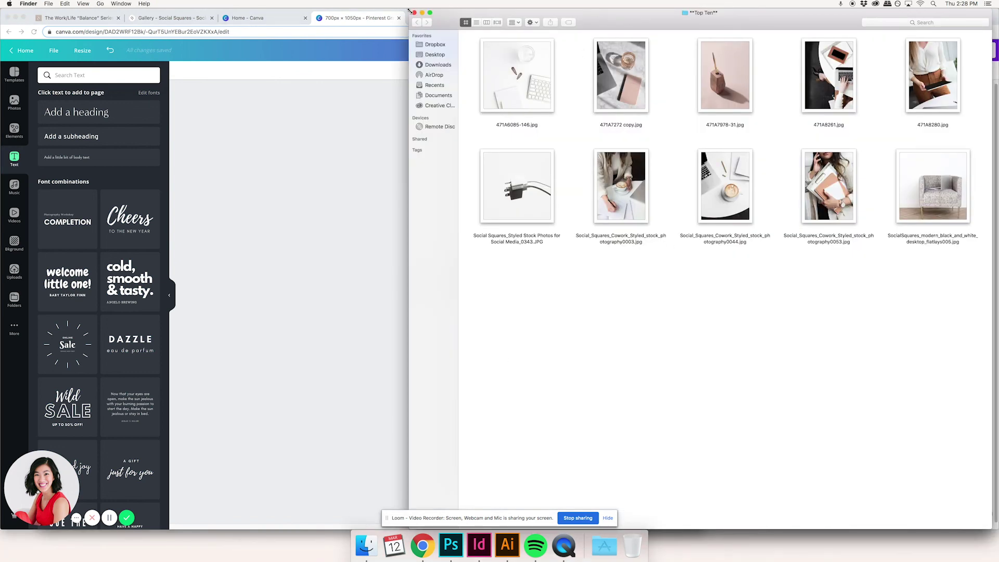
# - Upload 471A6085-146.jpg from the Top Ten folder in Finder to the Canva uploads and add it to the page
pyautogui.click(311, 217)
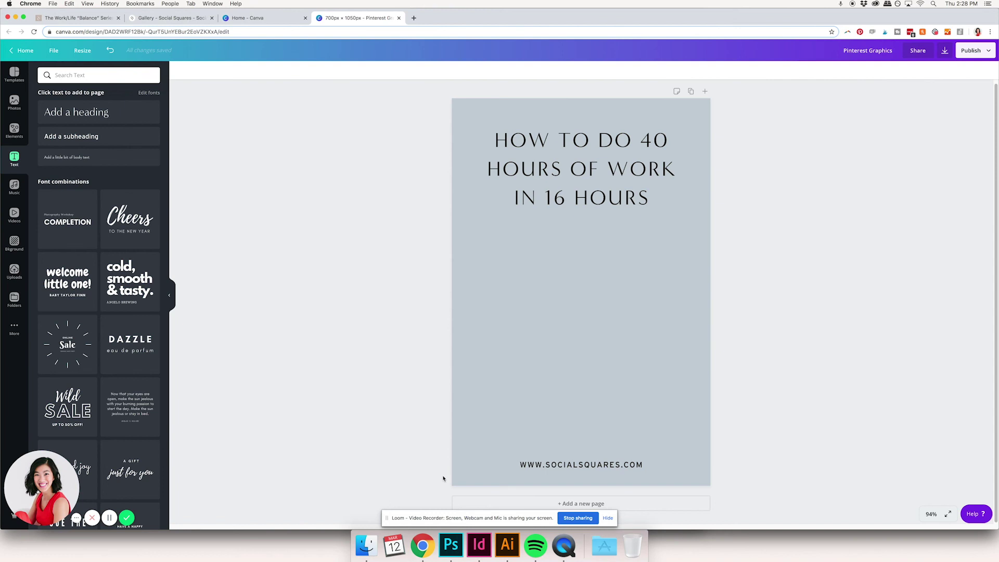
pyautogui.click(360, 539)
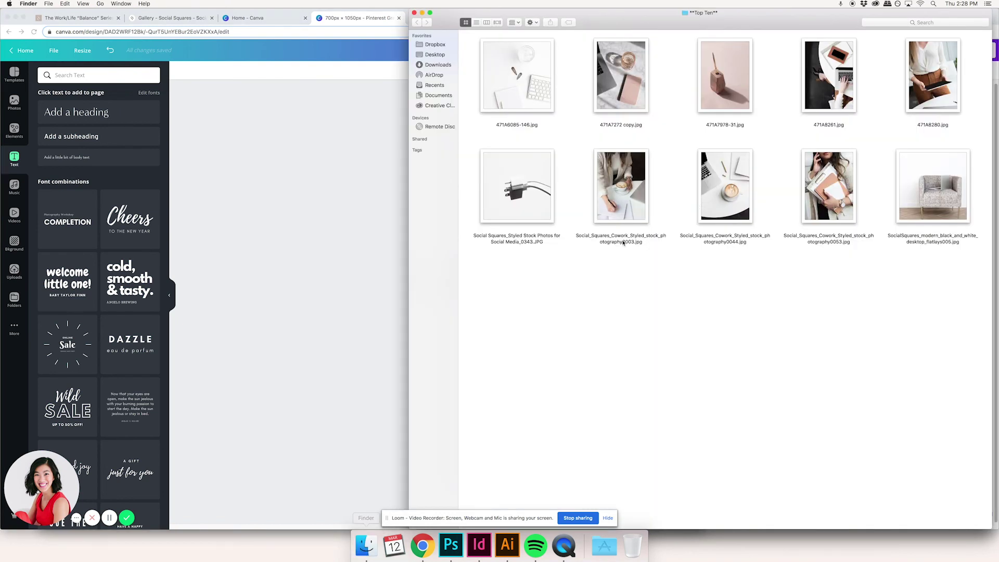
pyautogui.click(804, 93)
pyautogui.moveTo(516, 78); pyautogui.dragTo(381, 307)
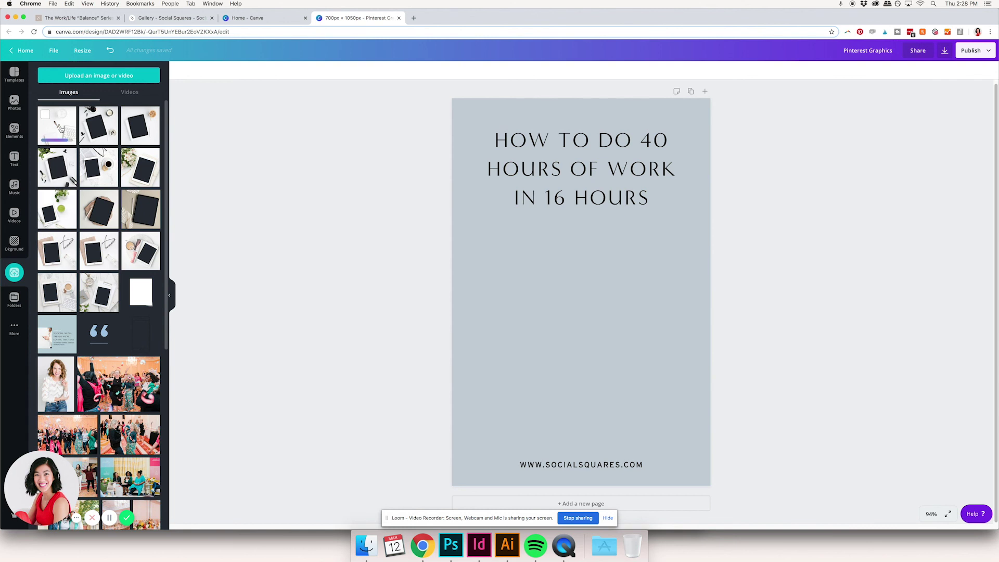
pyautogui.click(62, 131)
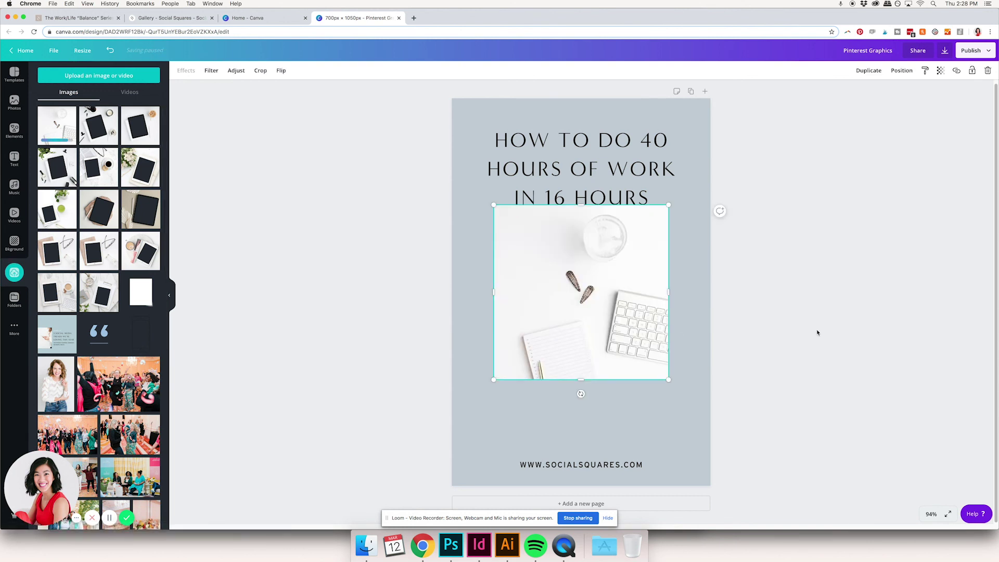
# - Enlarge the photo to the headline text box's width and center it between the headline and the website address
pyautogui.moveTo(613, 320); pyautogui.dragTo(597, 336)
pyautogui.moveTo(653, 396); pyautogui.dragTo(686, 427)
pyautogui.moveTo(650, 385); pyautogui.dragTo(650, 393)
pyautogui.click(810, 364)
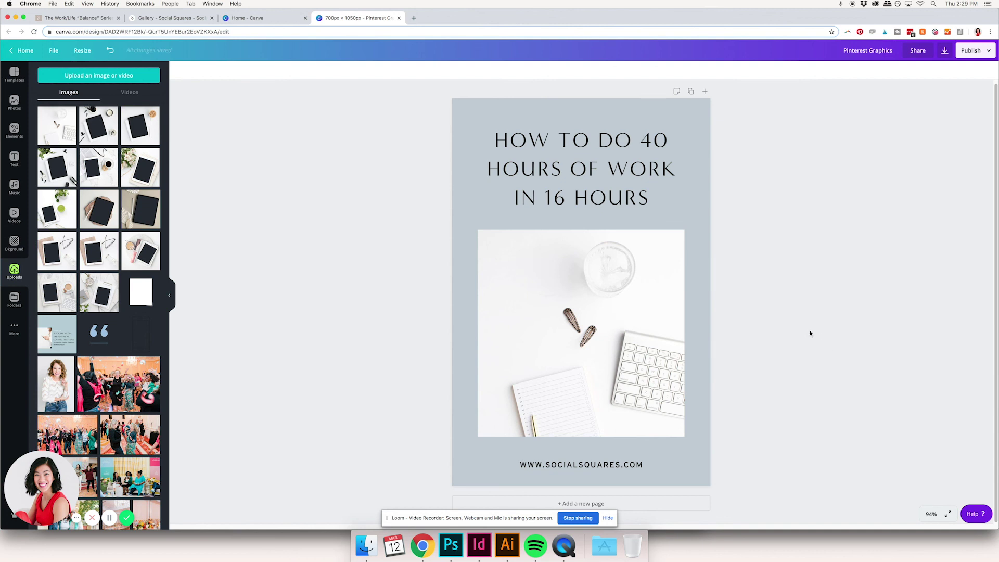
# - Duplicate the page and replace the copy's photo with an upload of Social_Squares_Cowork_Styled_stock_photography0044.jpg from the Top Ten folder
pyautogui.click(691, 91)
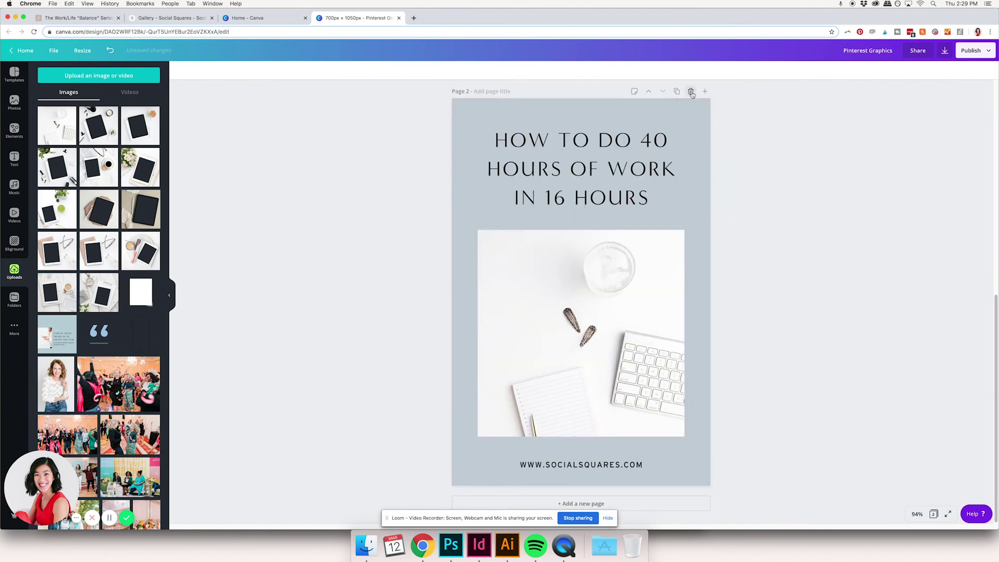
pyautogui.click(676, 302)
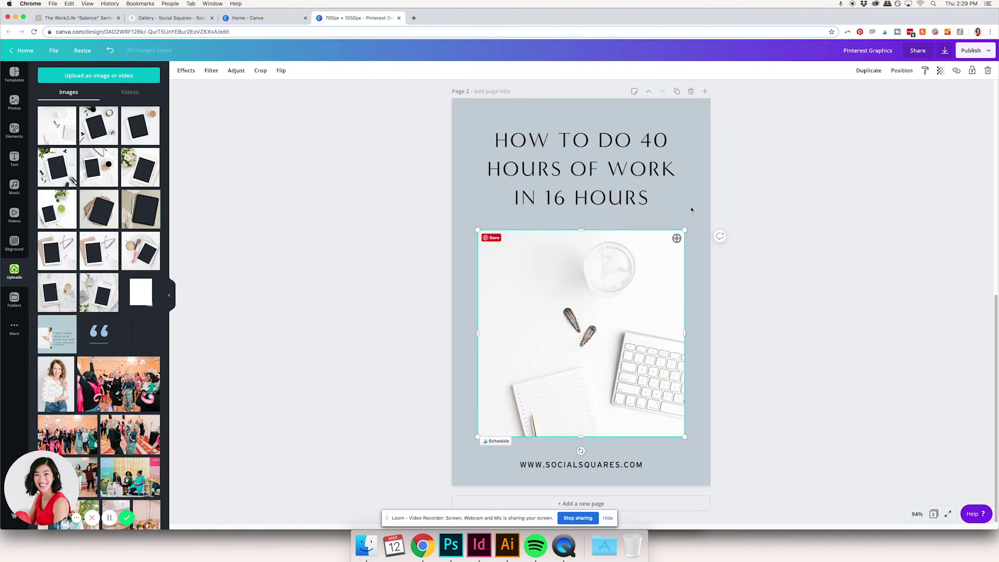
pyautogui.click(366, 550)
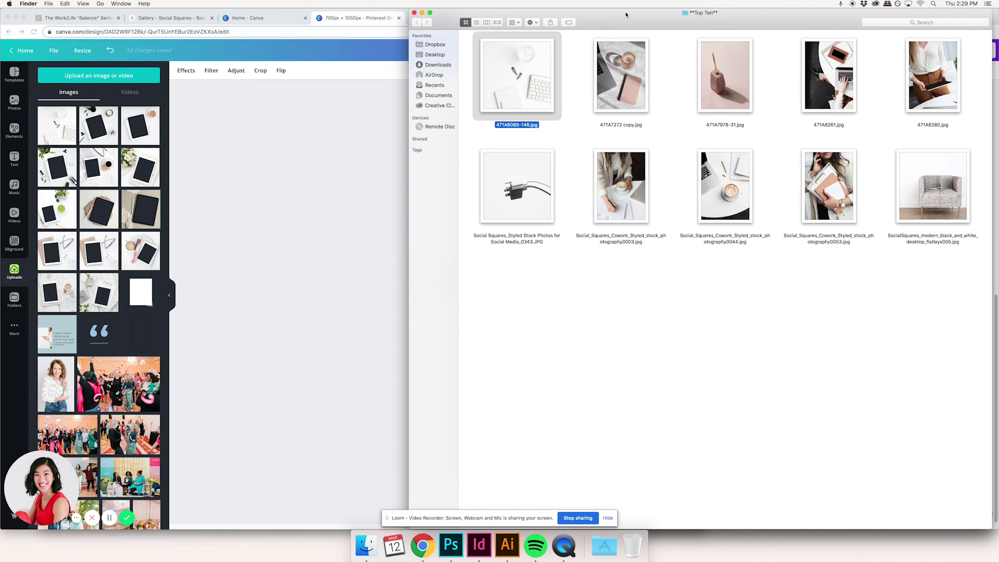
pyautogui.click(349, 177)
pyautogui.click(364, 279)
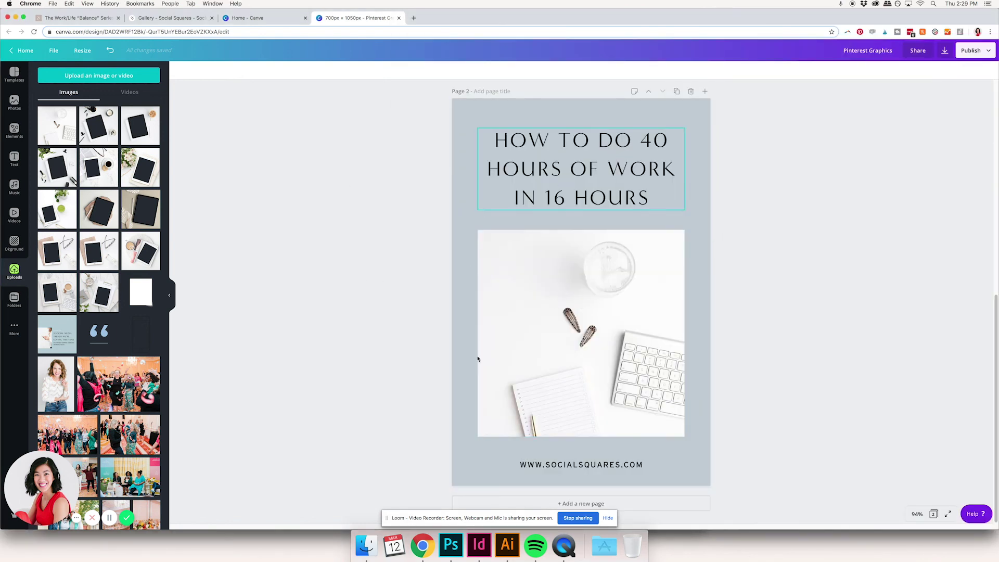
pyautogui.click(366, 546)
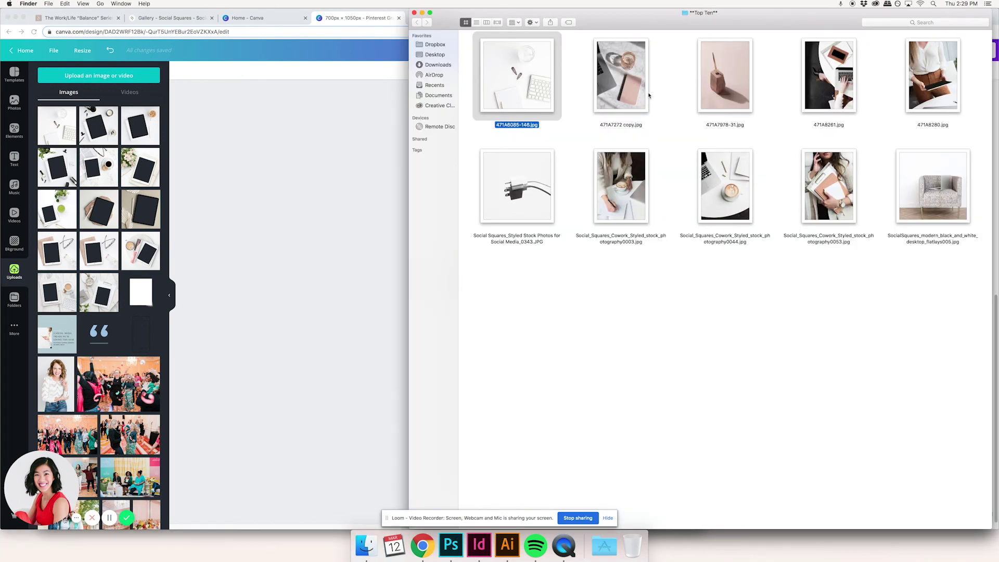
pyautogui.moveTo(709, 195); pyautogui.dragTo(252, 272)
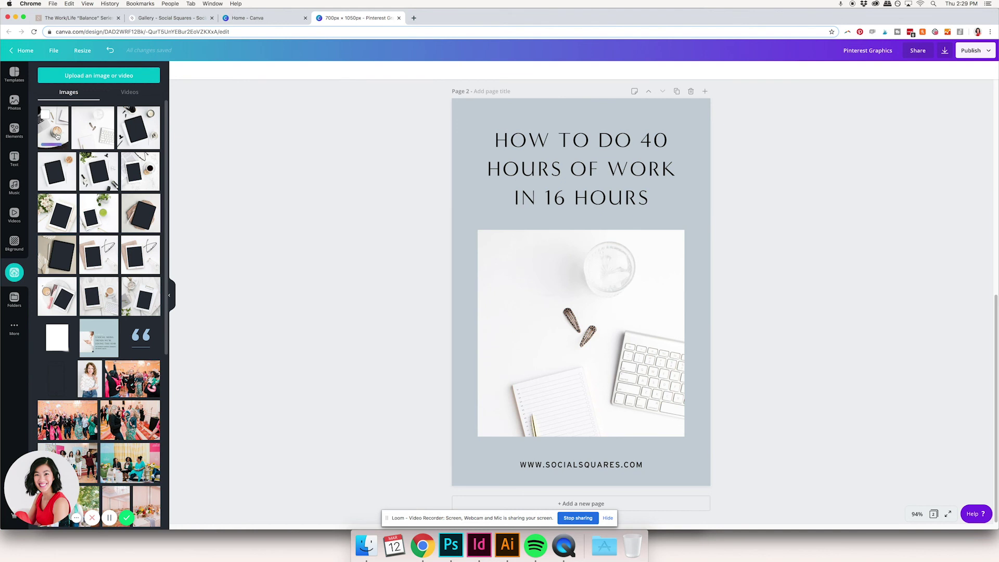
pyautogui.click(56, 135)
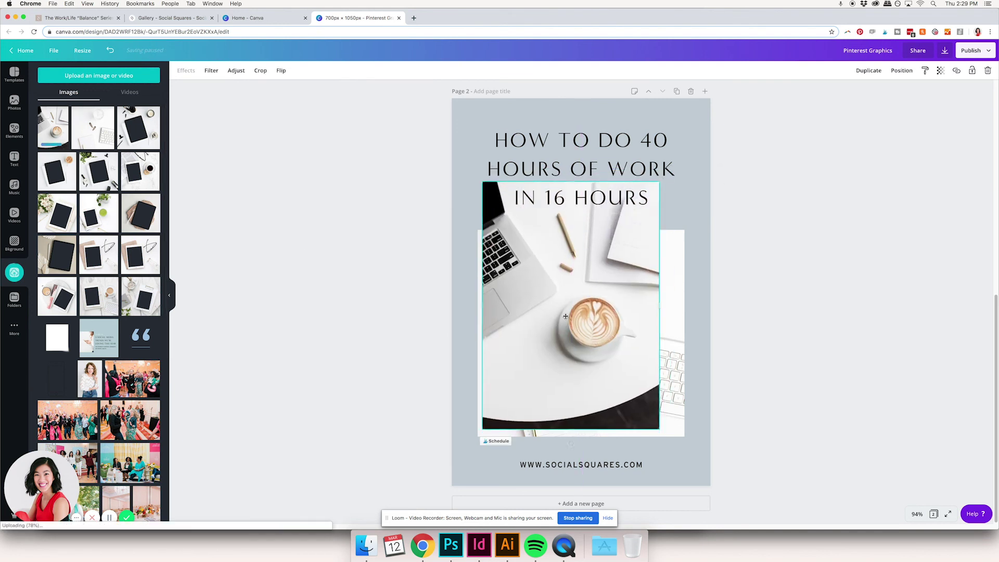
pyautogui.click(668, 333)
# - Crop the latte photo to a near-square and fit it between the headline and the website address on page 2
pyautogui.moveTo(609, 316); pyautogui.dragTo(581, 255)
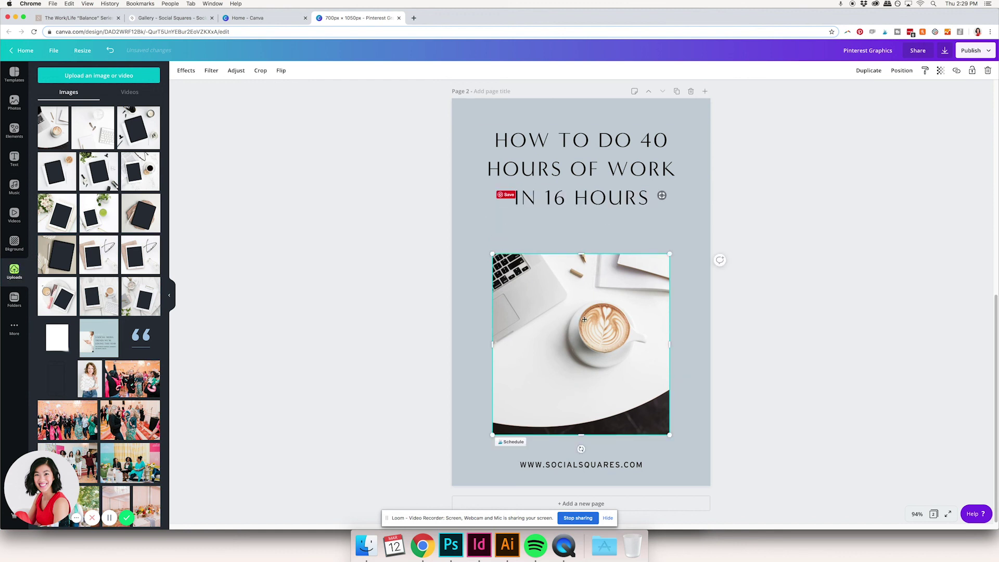
pyautogui.doubleClick(584, 318)
pyautogui.moveTo(585, 319); pyautogui.dragTo(584, 334)
pyautogui.click(715, 310)
pyautogui.moveTo(655, 317); pyautogui.dragTo(648, 299)
pyautogui.moveTo(670, 417); pyautogui.dragTo(685, 441)
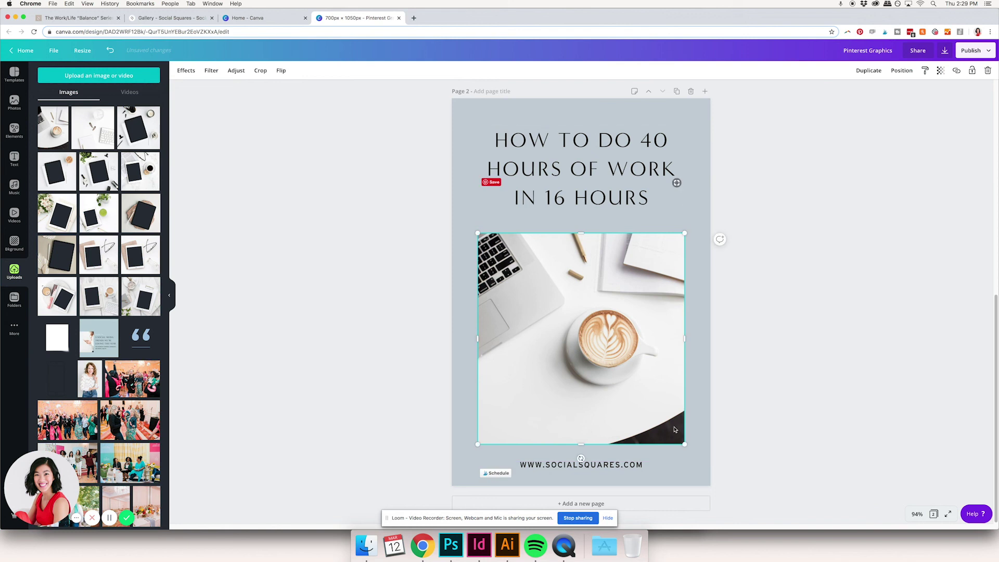
pyautogui.click(833, 372)
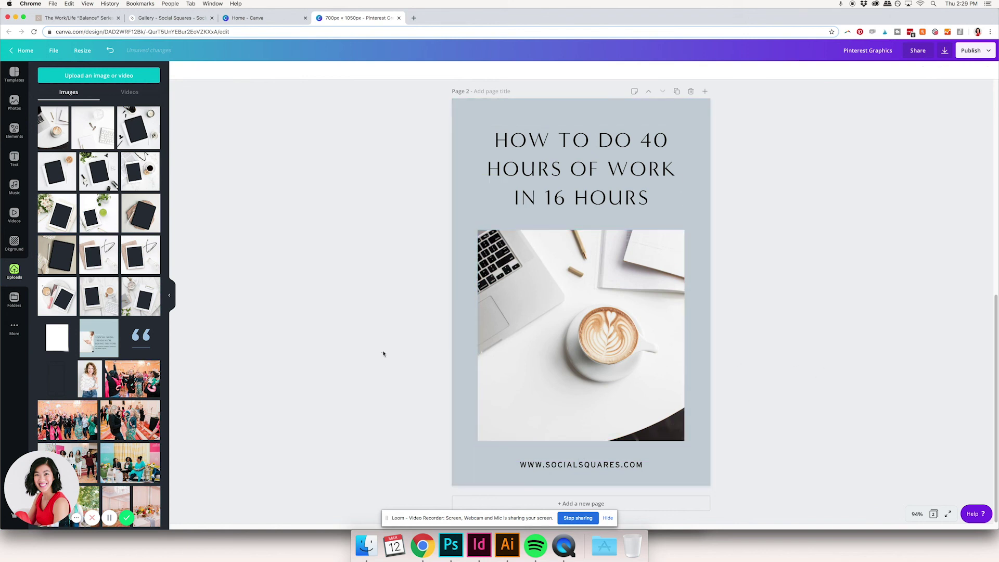
# - Delete the cropped latte photo from page 2 and insert the full uncropped version from the uploads
pyautogui.scroll(8, 456, 329)
pyautogui.scroll(-8, 459, 331)
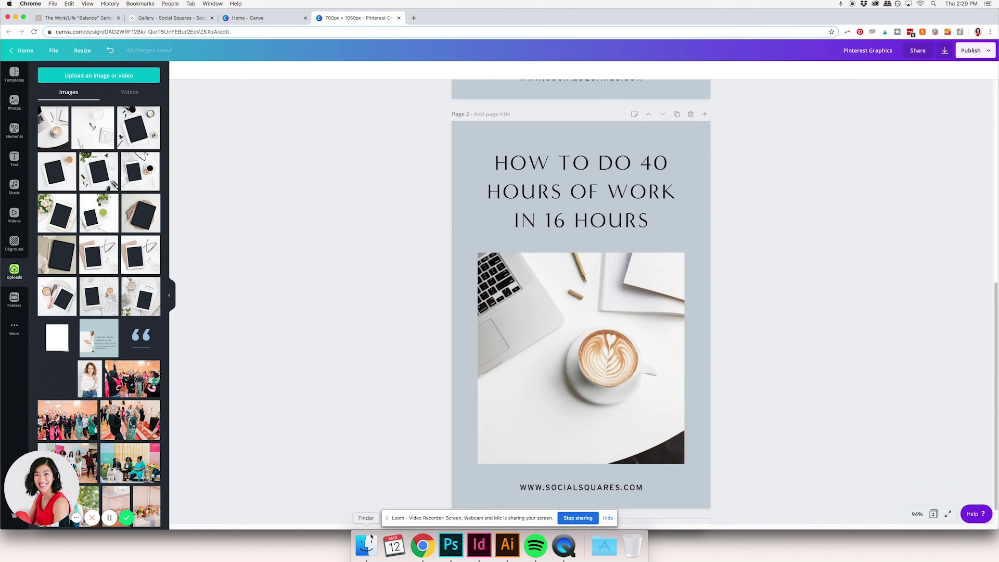
pyautogui.click(608, 415)
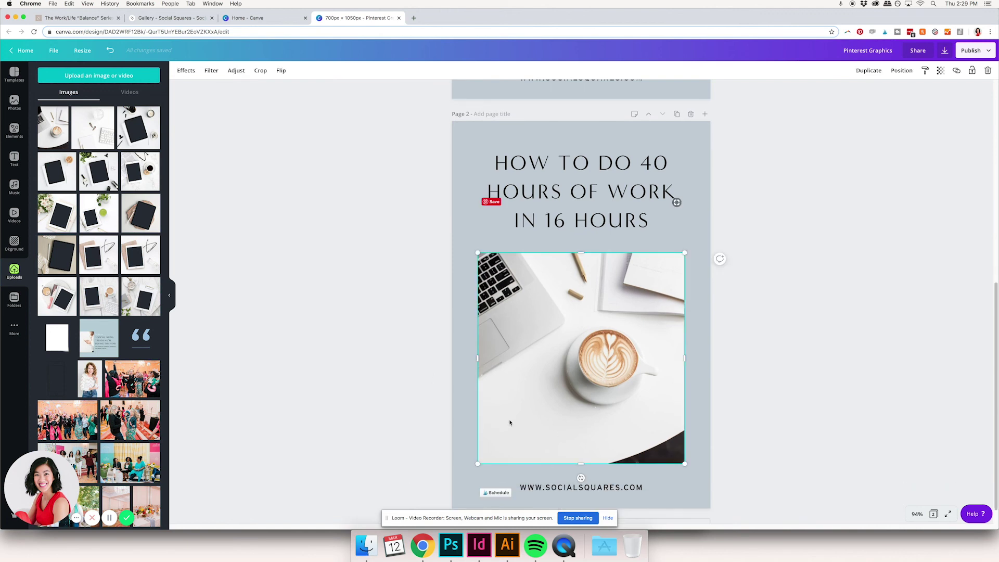
pyautogui.click(366, 545)
pyautogui.click(689, 162)
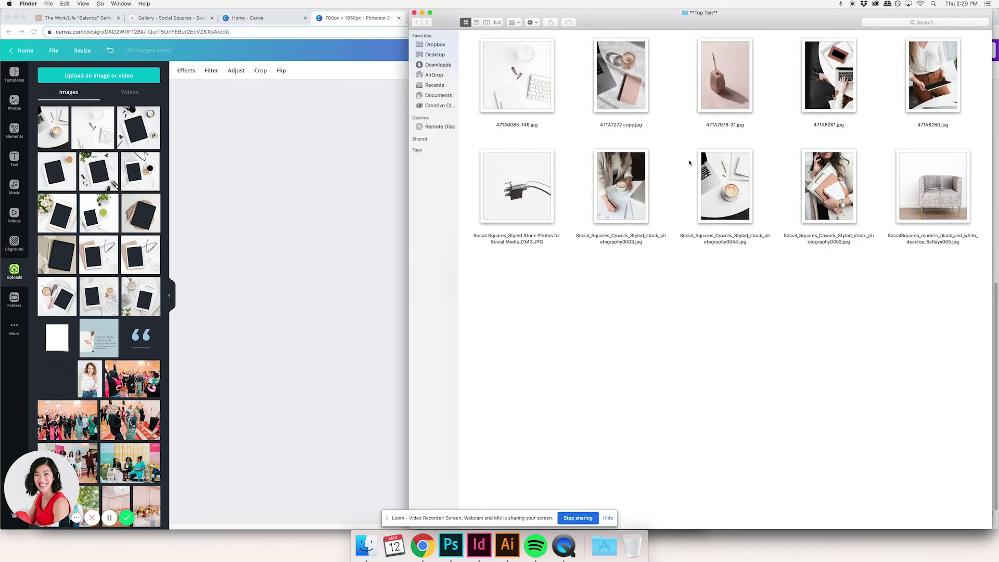
pyautogui.click(738, 197)
pyautogui.press('super+Tab')
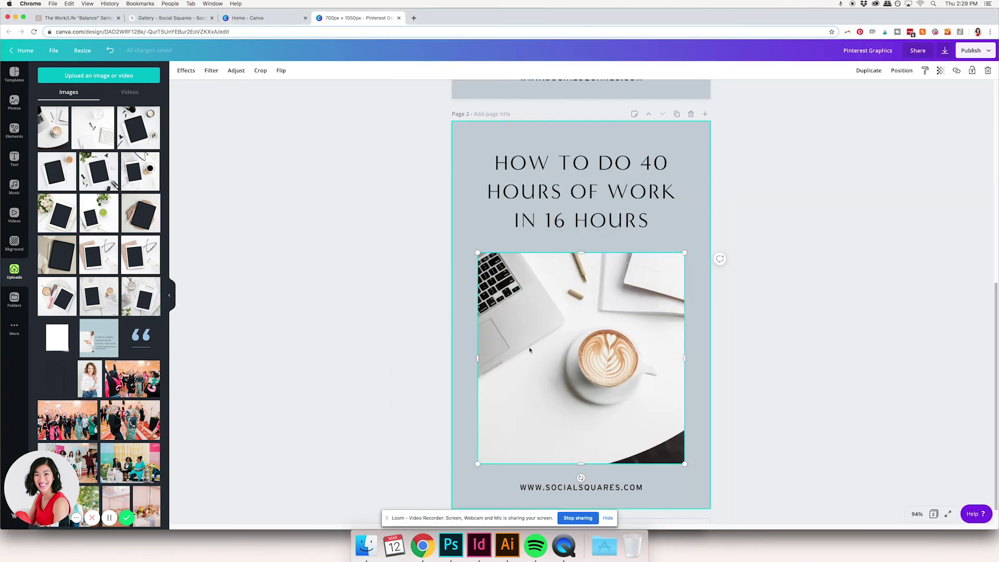
pyautogui.press('Delete')
pyautogui.click(55, 134)
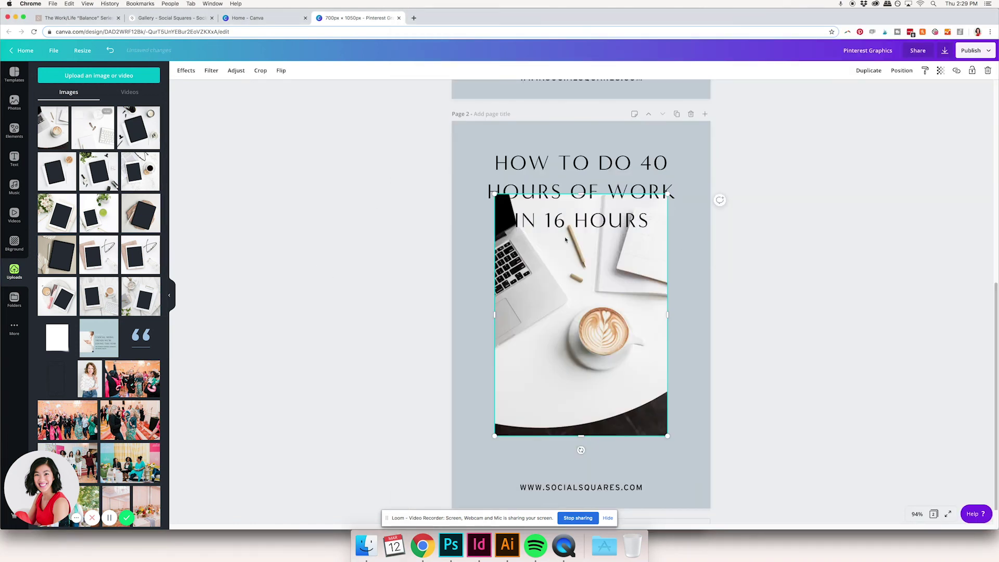
# - Enlarge the latte photo to cover all of page 2 as a full-bleed background behind the text
pyautogui.moveTo(552, 271); pyautogui.dragTo(508, 196)
pyautogui.moveTo(627, 367); pyautogui.dragTo(722, 512)
pyautogui.moveTo(671, 454)
pyautogui.mouseDown()
pyautogui.moveTo(650, 454)
pyautogui.moveTo(671, 453)
pyautogui.mouseUp()
pyautogui.press('Delete')
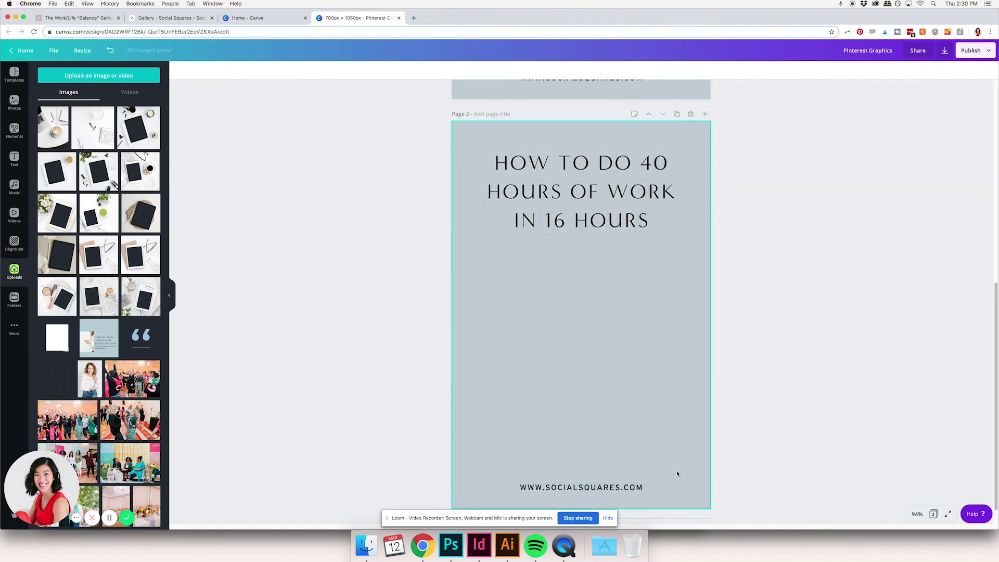
pyautogui.press('super+z')
# - Move the website address up onto the white tabletop and shift the headline slightly down on page 2
pyautogui.moveTo(606, 496); pyautogui.dragTo(606, 477)
pyautogui.click(618, 196)
pyautogui.click(852, 232)
pyautogui.click(646, 198)
pyautogui.moveTo(643, 194)
pyautogui.mouseDown()
pyautogui.moveTo(643, 172)
pyautogui.moveTo(643, 196)
pyautogui.mouseUp()
pyautogui.click(799, 206)
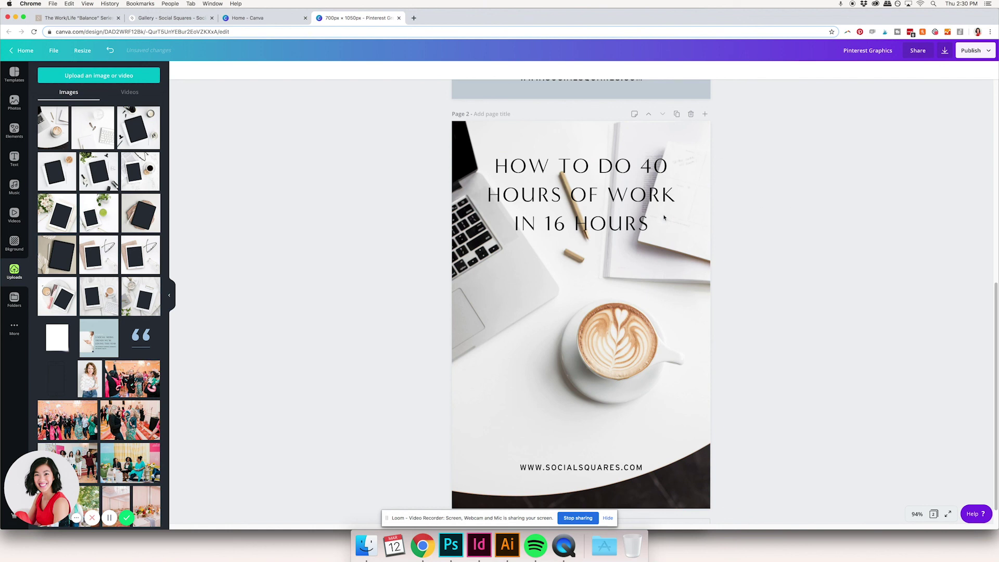
# - In the Work/Life "Balance" blog post, find and copy the phrase about a multi six figure business in 16 hours a week
pyautogui.click(78, 17)
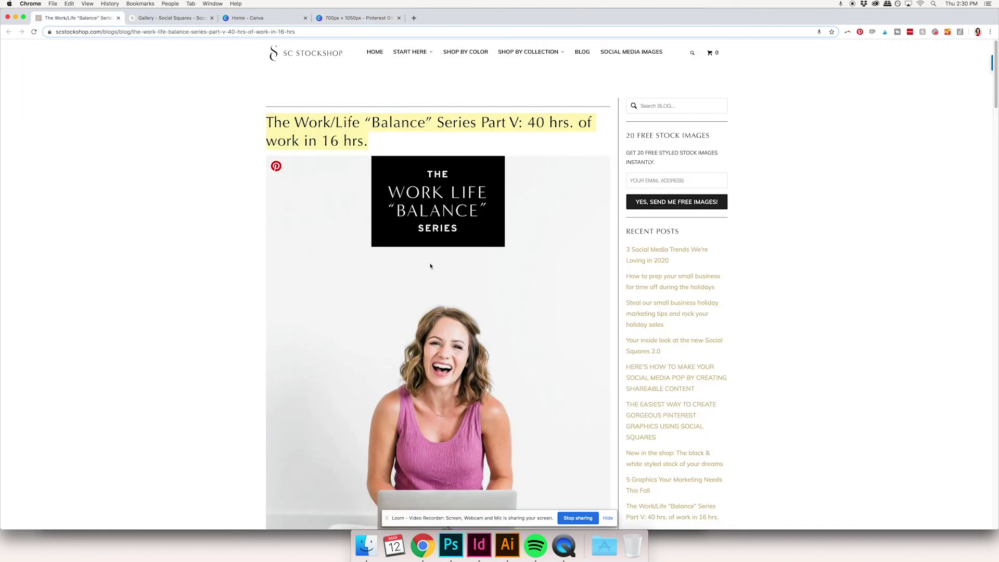
pyautogui.scroll(-12, 431, 266)
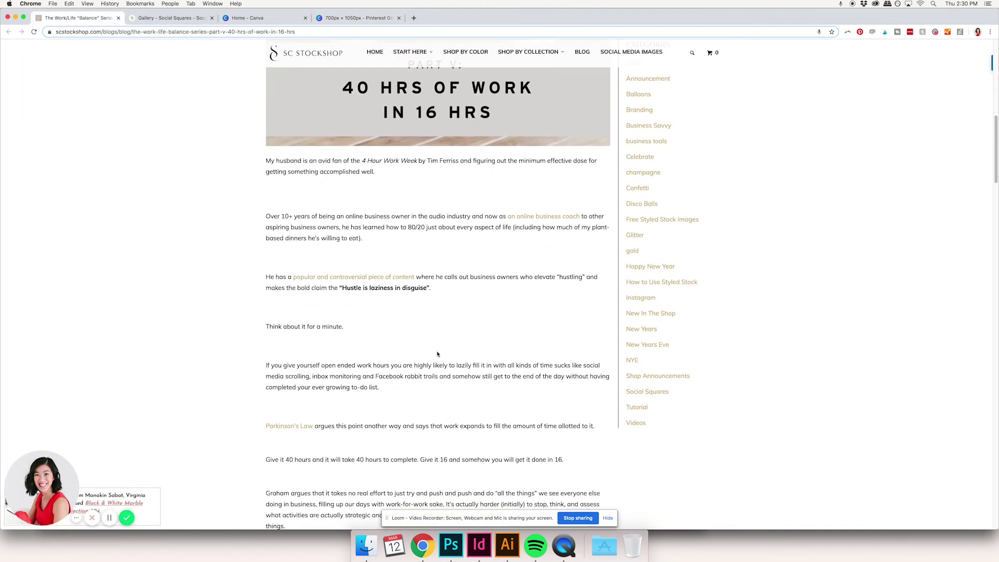
pyautogui.scroll(-3, 452, 348)
pyautogui.scroll(-2, 439, 330)
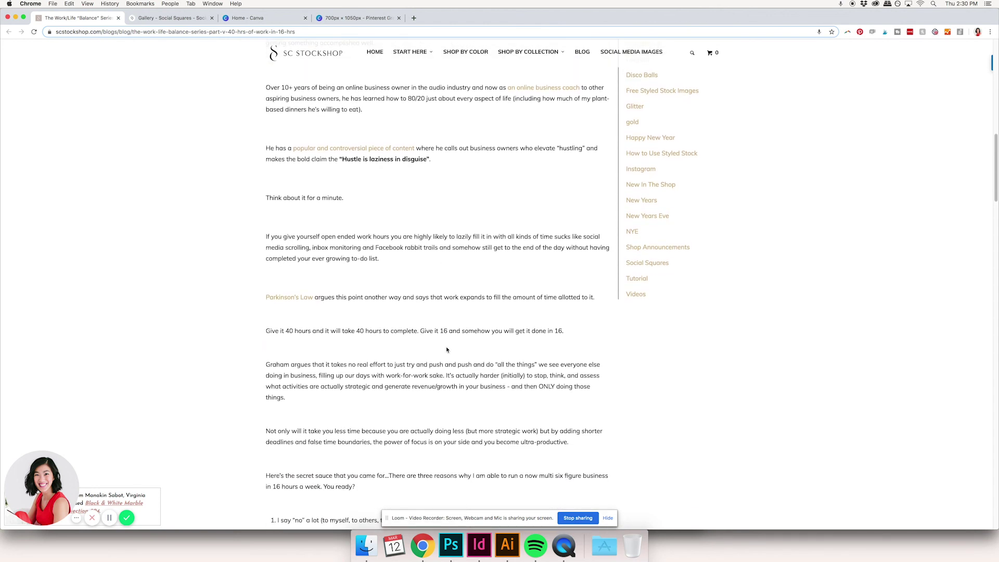
pyautogui.scroll(-3, 446, 349)
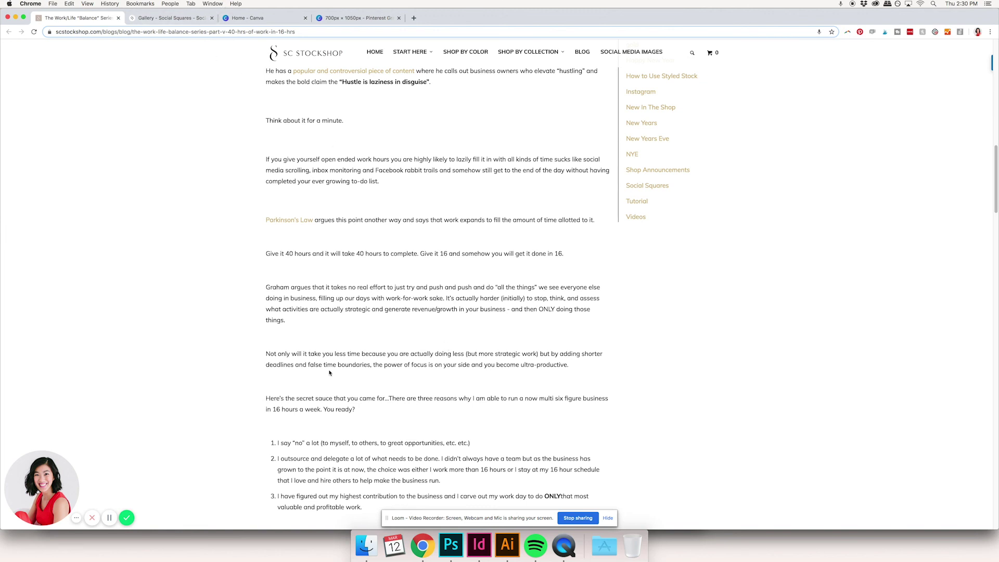
pyautogui.scroll(-4, 348, 348)
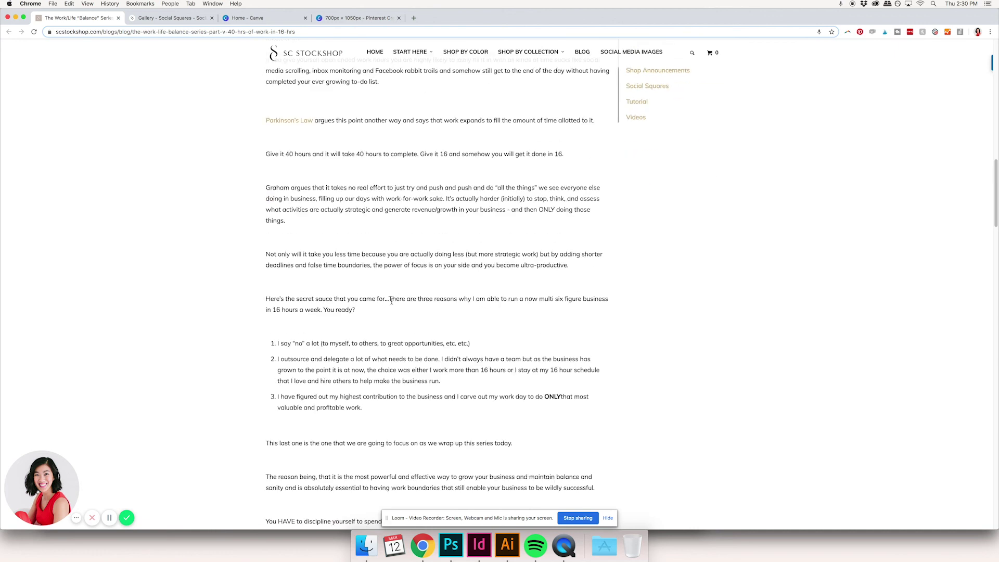
pyautogui.scroll(-5, 392, 304)
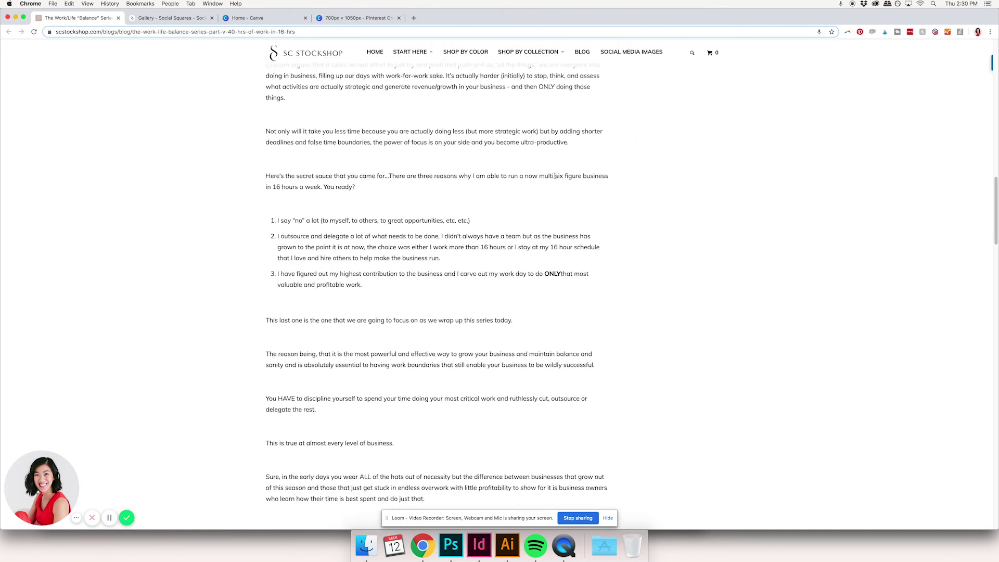
pyautogui.moveTo(542, 176); pyautogui.dragTo(524, 189)
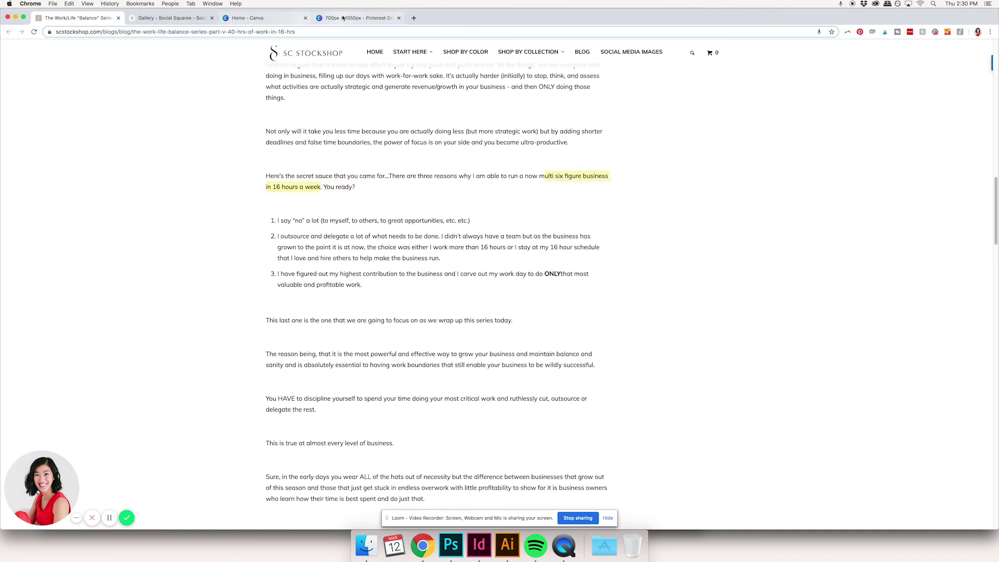
# - Replace page 2's headline in the Canva design with the phrase copied from the blog post
pyautogui.click(358, 18)
pyautogui.click(630, 196)
pyautogui.write('ULTI SIX FIGURE BUSINESS IN 16 HOURS A WEEK')
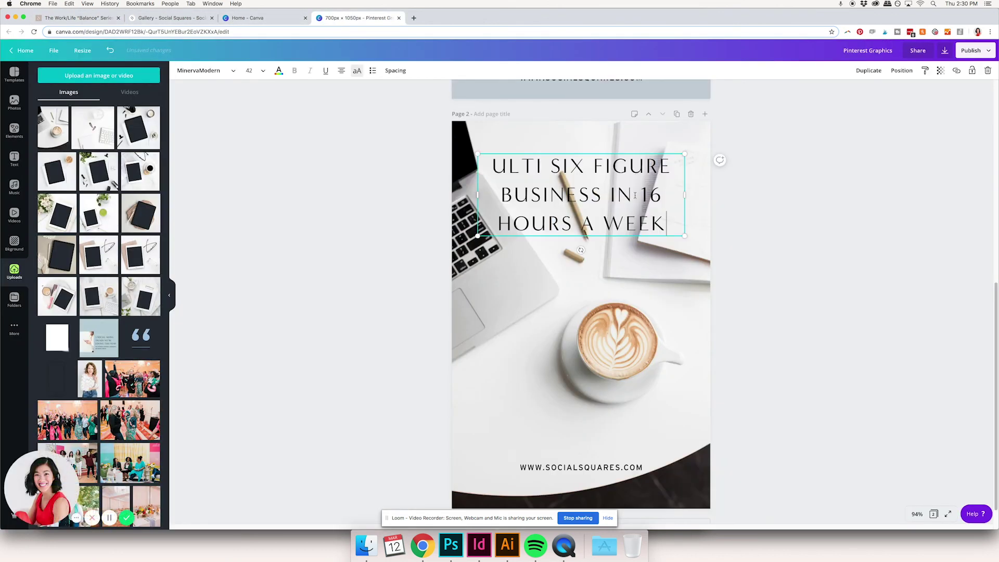
# - Replace the cut-off first word of the headline with "HOW TO RUN A", ahead of "SIX FIGURE BUSINESS IN 16 HOURS A WEEK"
pyautogui.doubleClick(539, 174)
pyautogui.click(546, 166)
pyautogui.hotkey('shift', 'End')
pyautogui.click(548, 165)
pyautogui.moveTo(547, 165); pyautogui.dragTo(479, 162)
pyautogui.write('HOW TO RUN A')
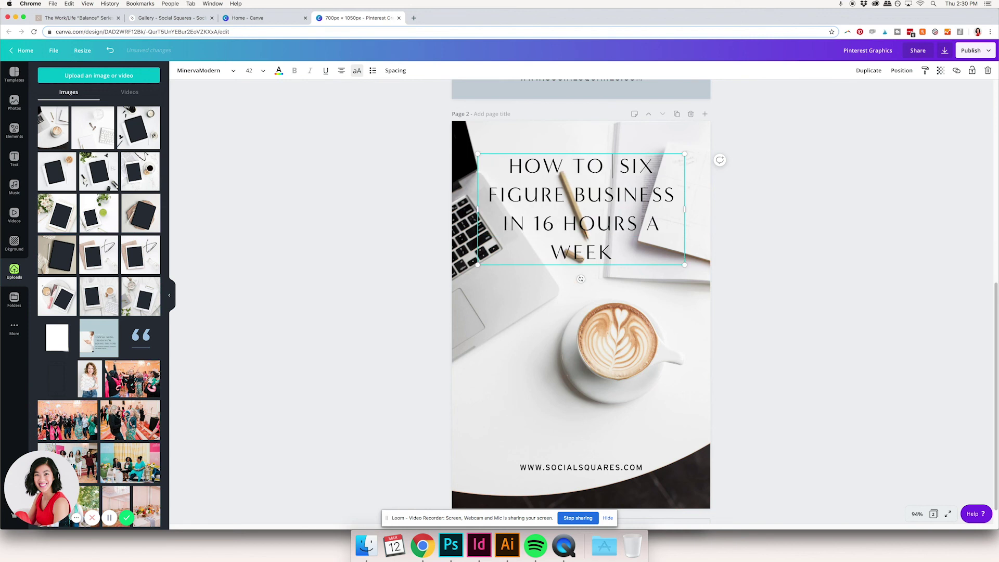
pyautogui.click(430, 265)
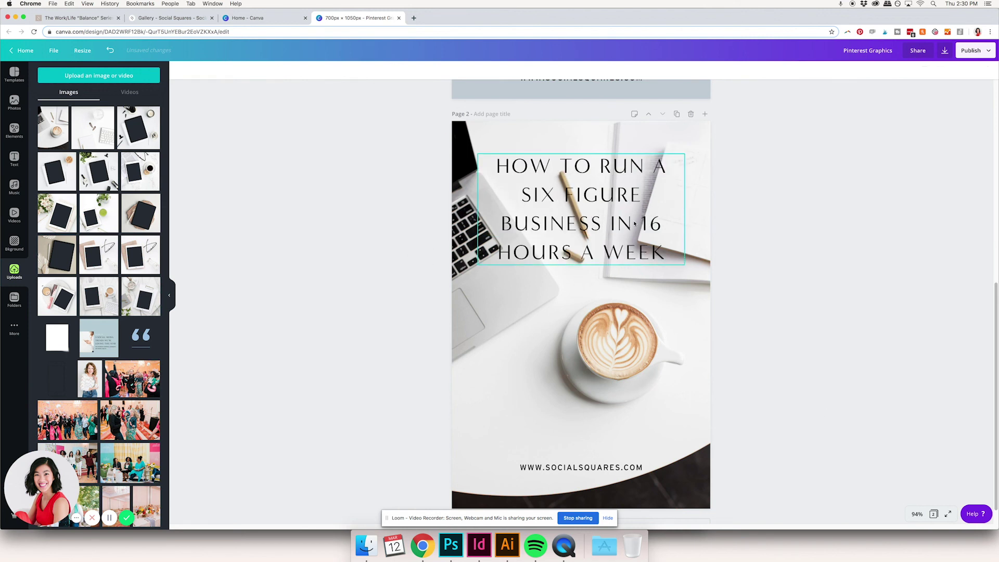
# - Add a square shape behind the headline on page 2 and fill it with the taupe from the untitled palette
pyautogui.click(14, 130)
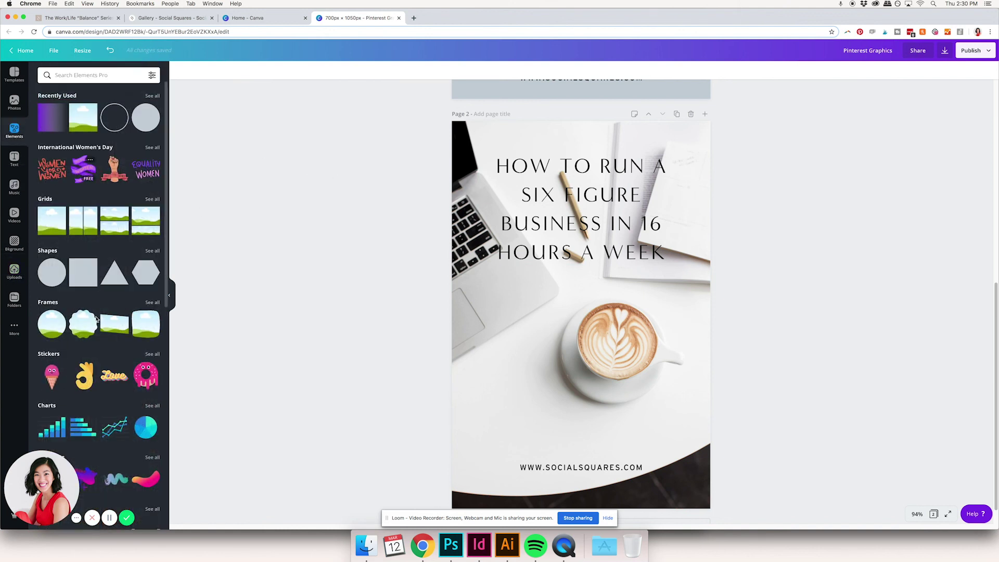
pyautogui.moveTo(320, 277); pyautogui.dragTo(575, 241)
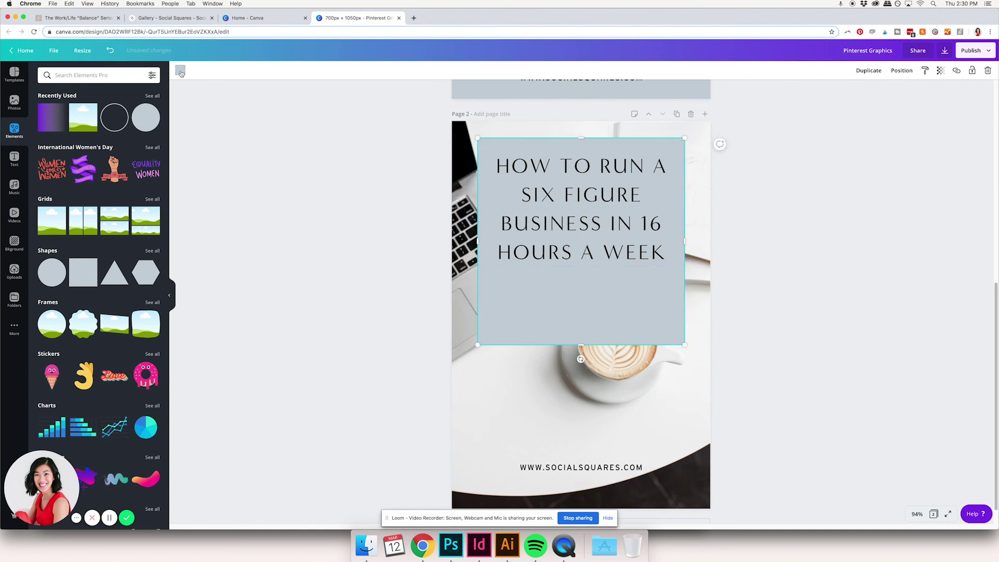
pyautogui.click(180, 71)
pyautogui.click(71, 194)
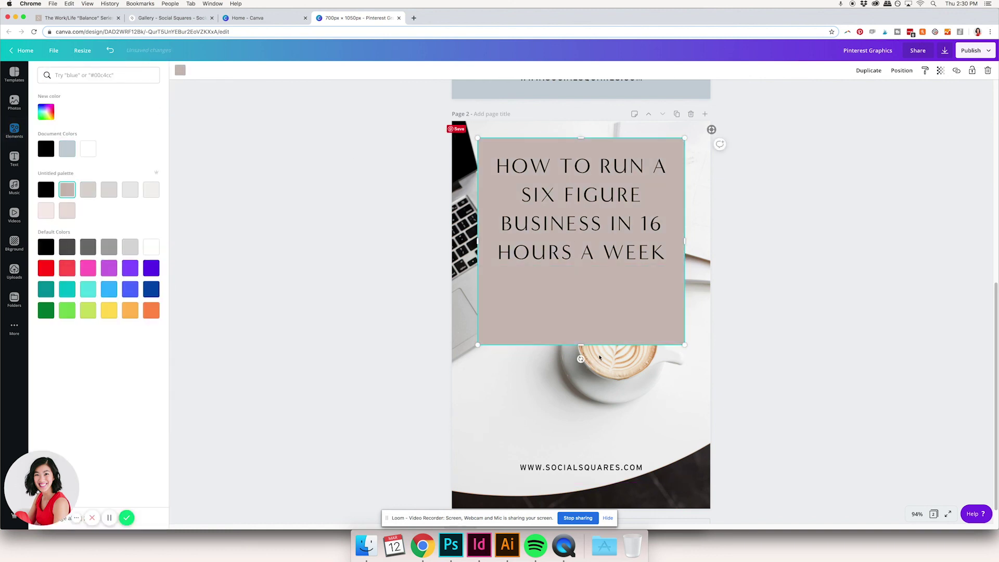
# - Shorten the taupe square on page 2 so that it ends just below the headline's last line
pyautogui.moveTo(582, 345); pyautogui.dragTo(592, 277)
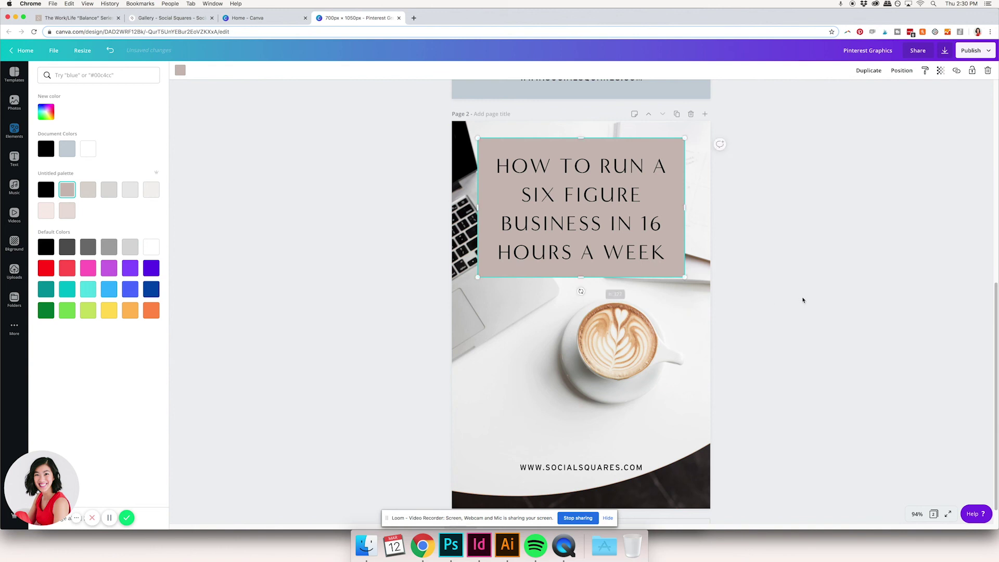
# - Try moving page 2's headline and taupe box together down over the coffee cup, and undo the move
pyautogui.keyDown('shift'); pyautogui.click(642, 163); pyautogui.keyUp('shift')
pyautogui.moveTo(641, 163); pyautogui.dragTo(650, 364)
pyautogui.press('super+z')
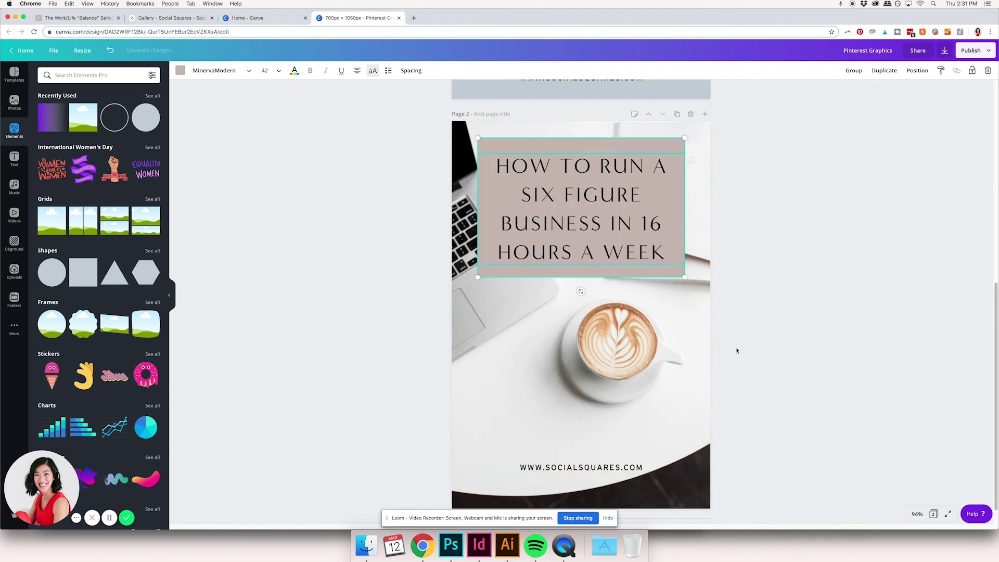
pyautogui.click(804, 334)
pyautogui.click(590, 243)
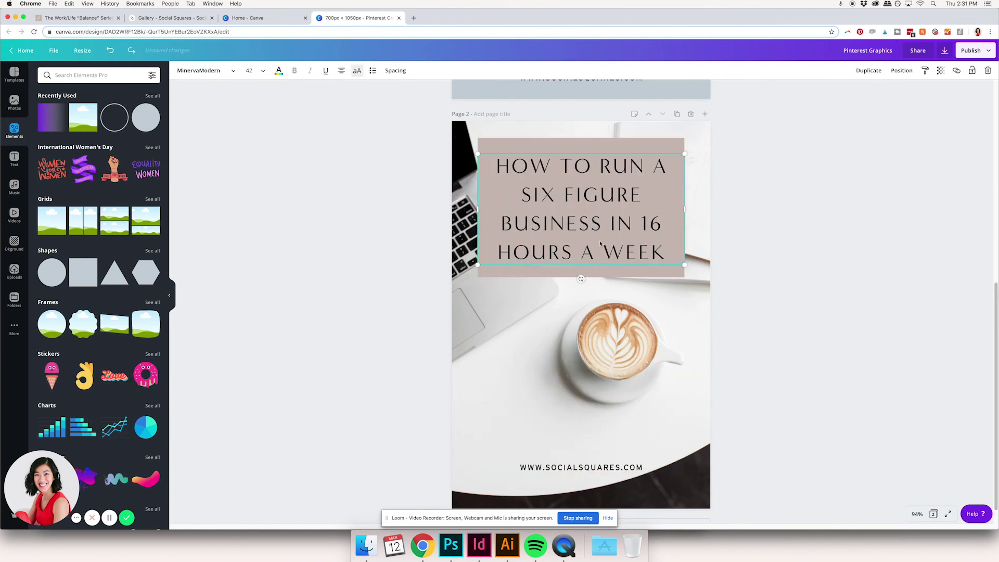
pyautogui.click(826, 331)
# - Enlarge the coffee and laptop photo within page 2's frame and shift its crop slightly so the cup sits lower
pyautogui.click(620, 382)
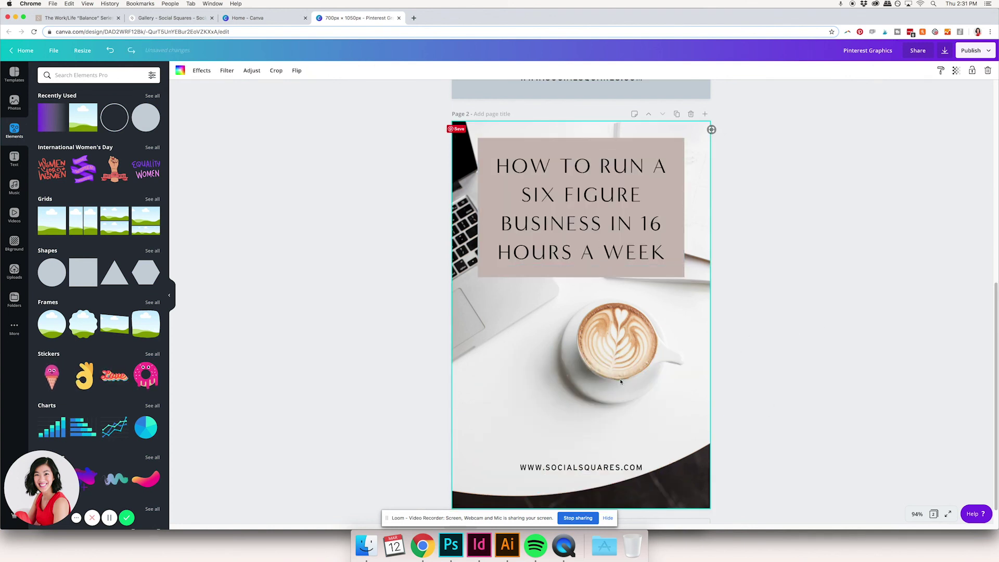
pyautogui.doubleClick(659, 386)
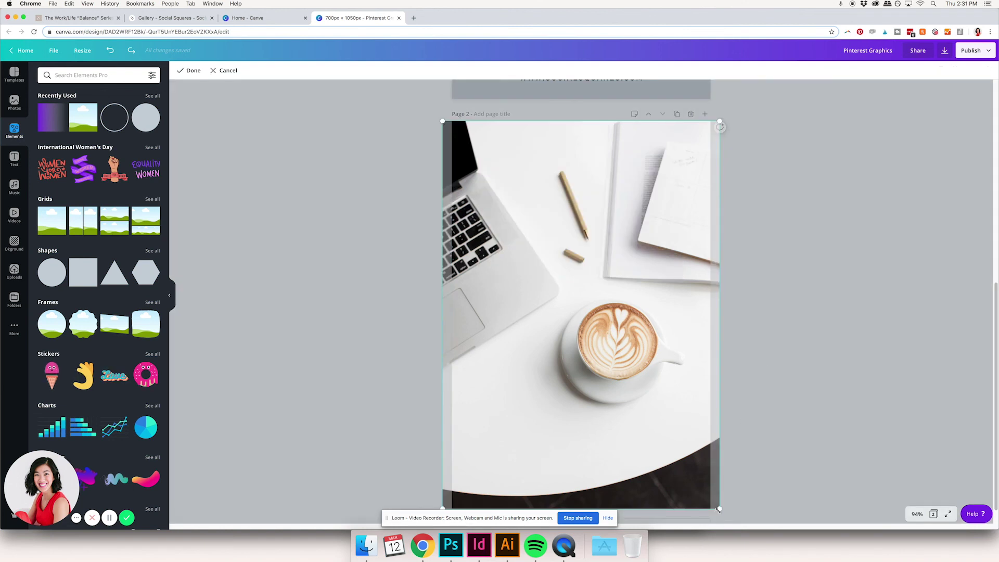
pyautogui.moveTo(726, 519); pyautogui.dragTo(755, 558)
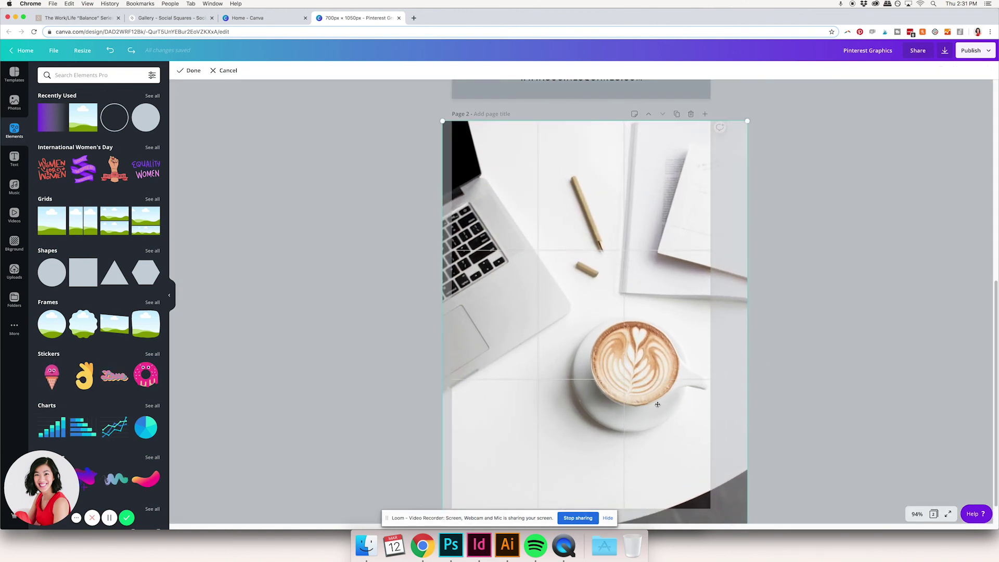
pyautogui.moveTo(666, 397)
pyautogui.mouseDown()
pyautogui.moveTo(654, 397)
pyautogui.moveTo(677, 400)
pyautogui.mouseUp()
pyautogui.click(822, 413)
pyautogui.click(822, 412)
# - Duplicate page 2 as the base for a third graphic and select the copy's background photo
pyautogui.scroll(-1, 803, 329)
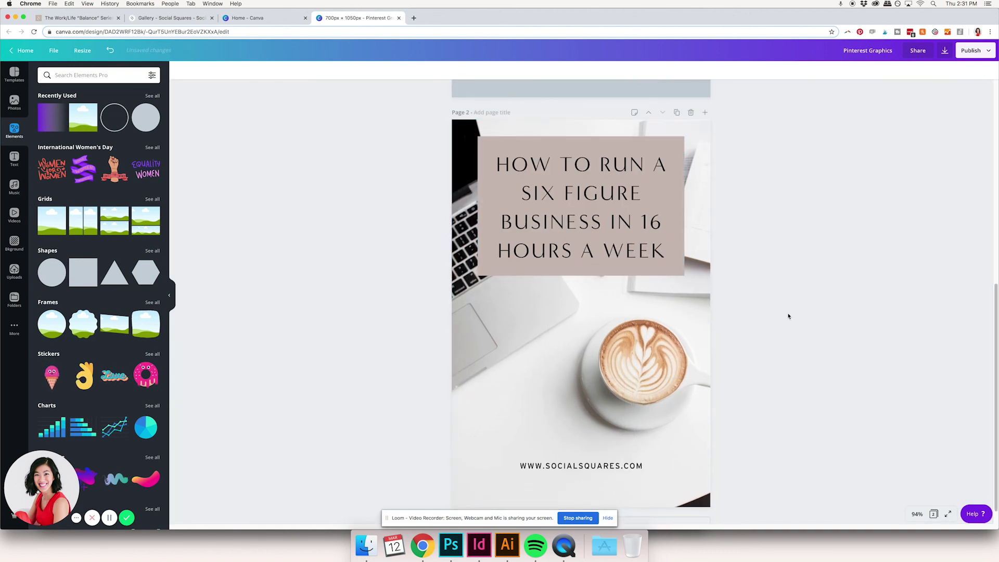
pyautogui.click(677, 113)
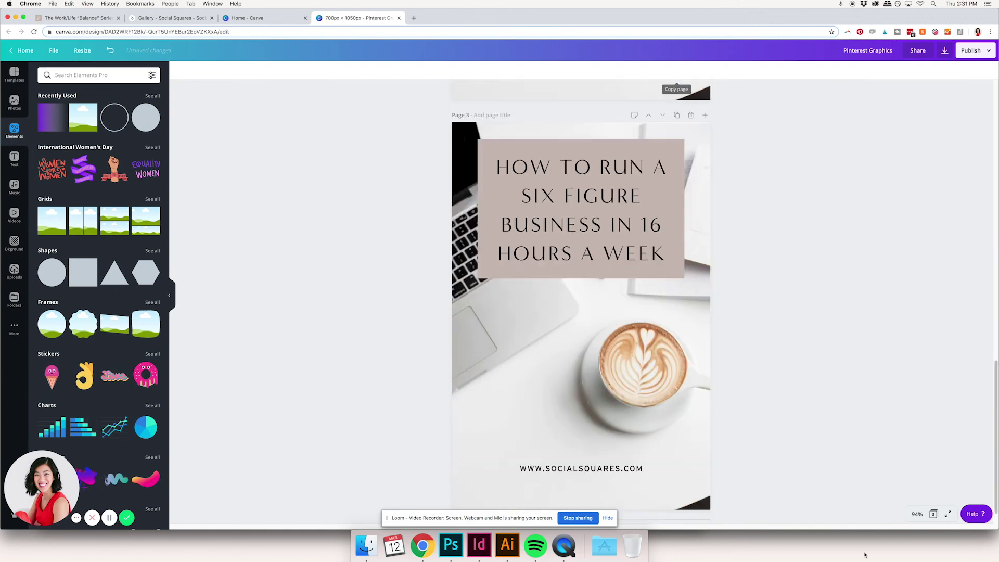
pyautogui.click(698, 359)
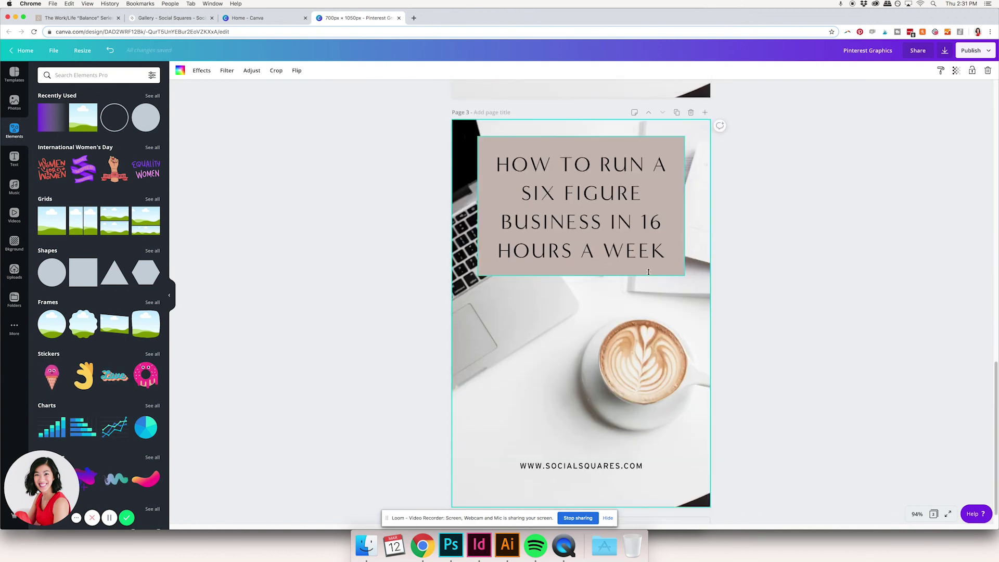
# - Upload the pink pen-holder photo 471A7978-31.jpg from the Top Ten folder to the Canva design
pyautogui.click(366, 546)
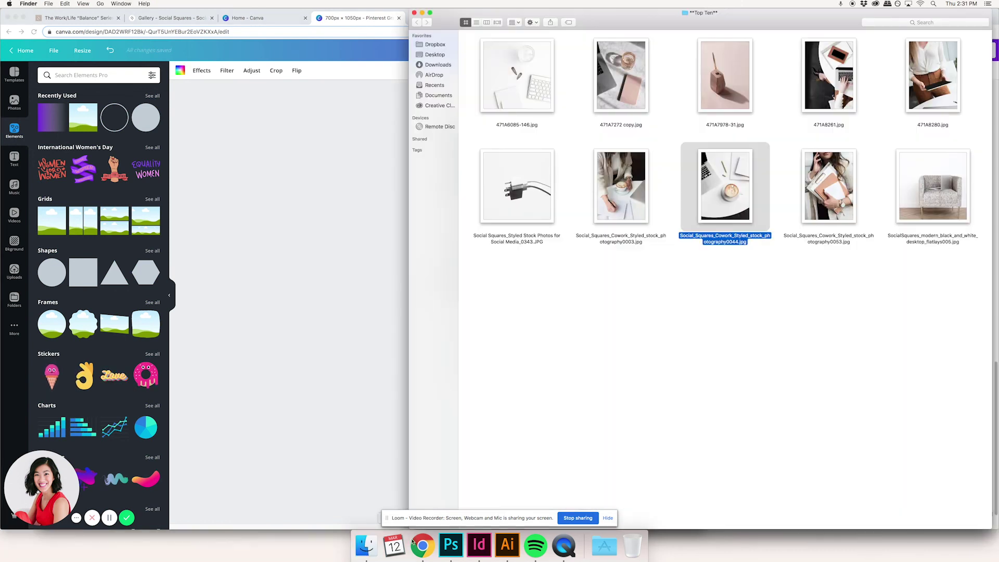
pyautogui.click(852, 320)
pyautogui.click(517, 181)
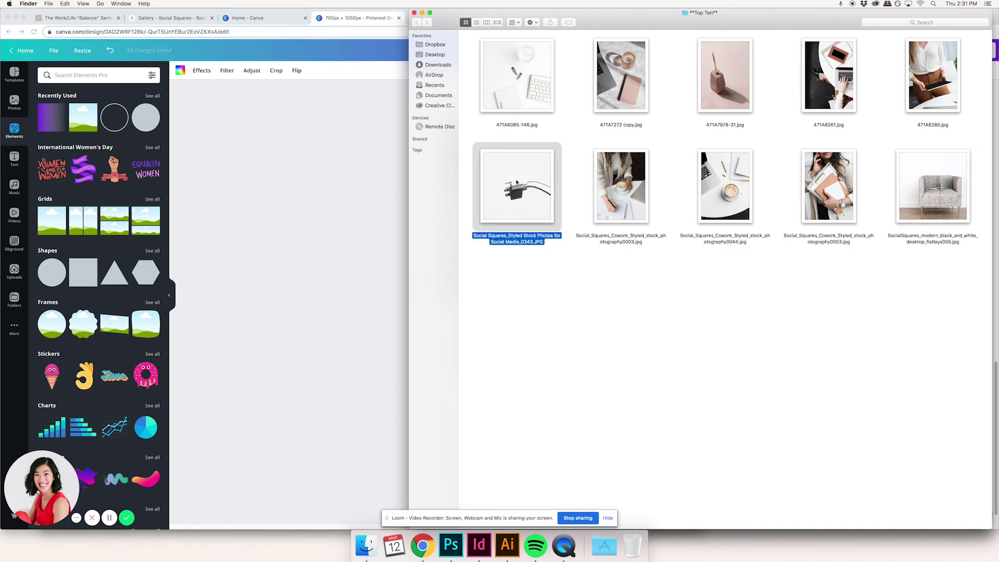
pyautogui.moveTo(725, 76); pyautogui.dragTo(256, 263)
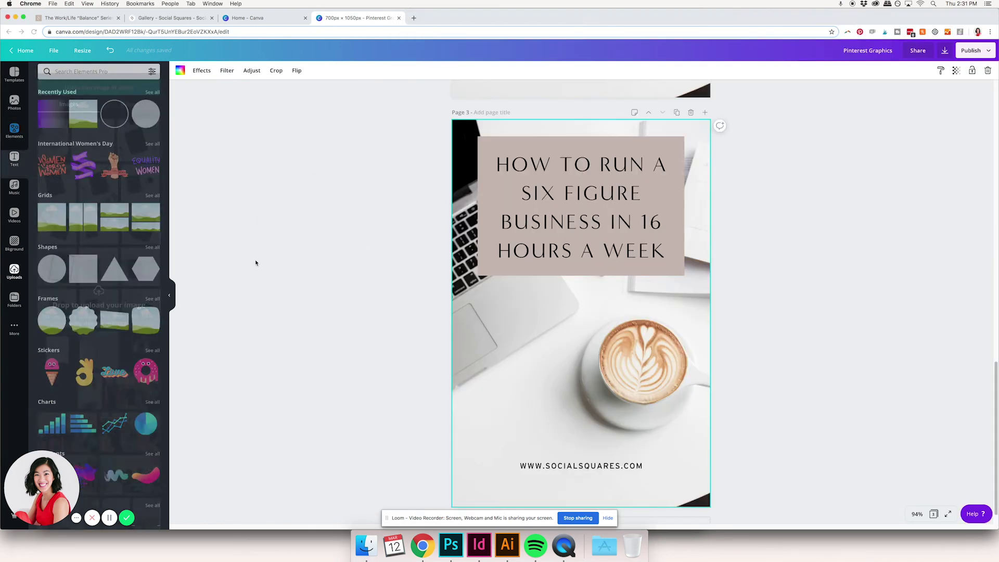
# - Place the pen-holder photo on page 3, enlarge it to fill the whole page, and send it behind the headline and website line
pyautogui.moveTo(93, 147); pyautogui.dragTo(536, 288)
pyautogui.moveTo(640, 381); pyautogui.dragTo(735, 494)
pyautogui.moveTo(701, 452); pyautogui.dragTo(683, 452)
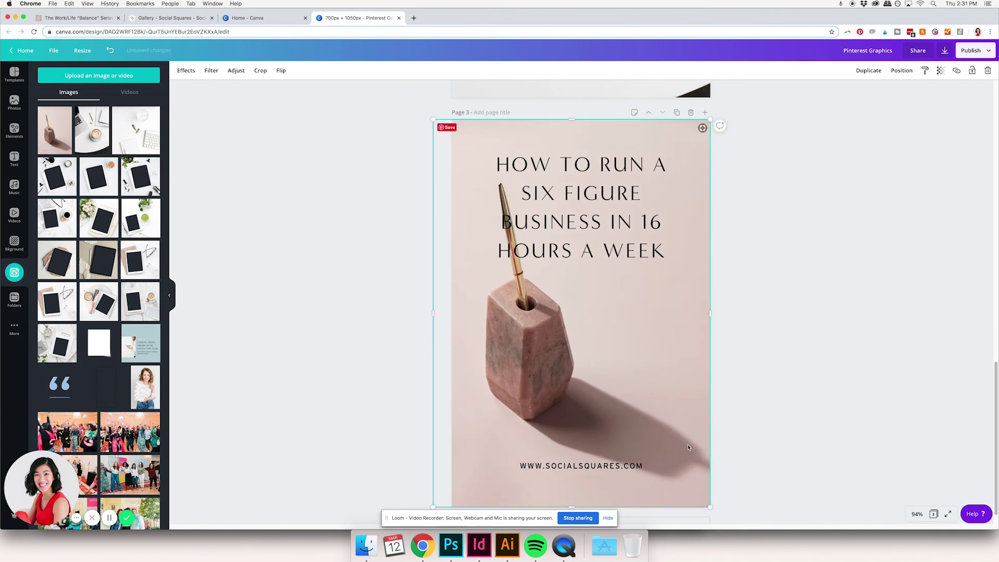
pyautogui.press('super+alt+bracketleft')
# - Delete the taupe box on page 3, then shift the headline toward the right edge and right-align it clear of the pen
pyautogui.click(665, 271)
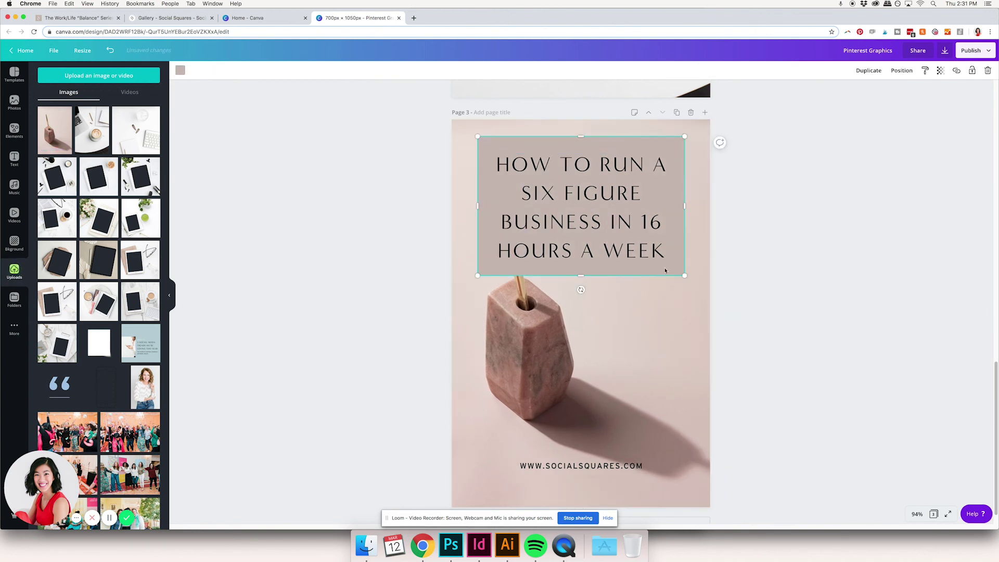
pyautogui.press('Delete')
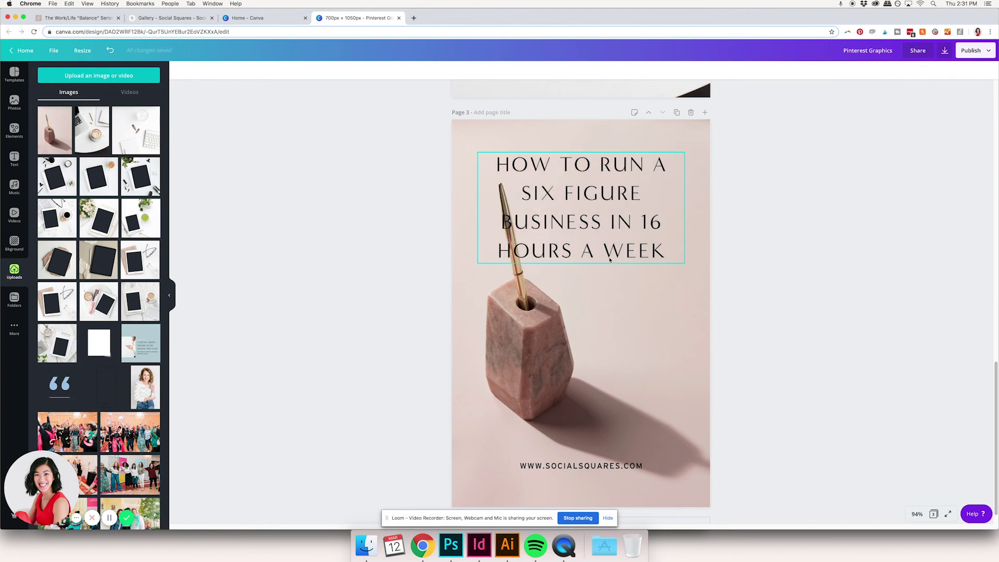
pyautogui.click(518, 204)
pyautogui.moveTo(557, 157); pyautogui.dragTo(570, 165)
pyautogui.click(341, 70)
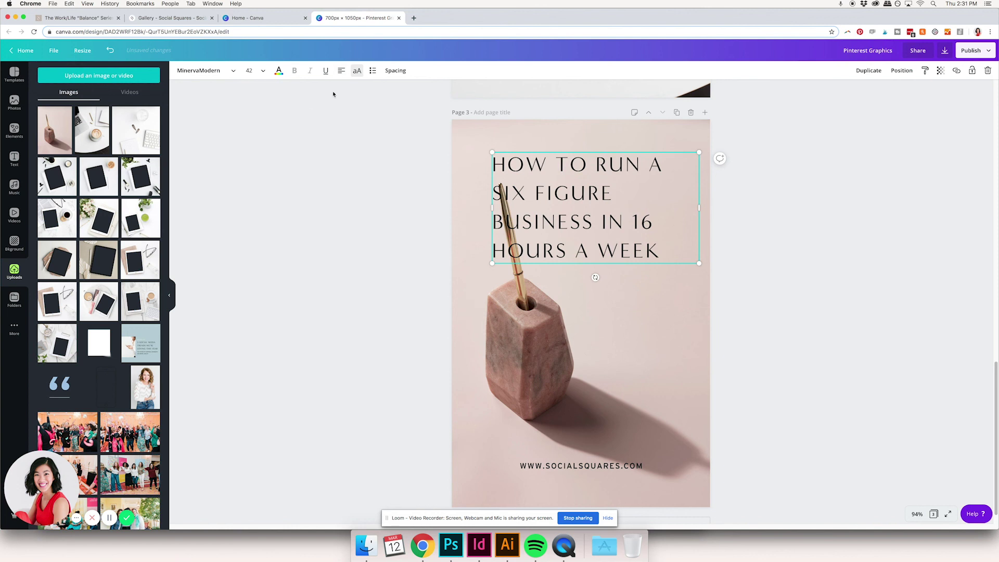
pyautogui.click(341, 71)
pyautogui.click(341, 71)
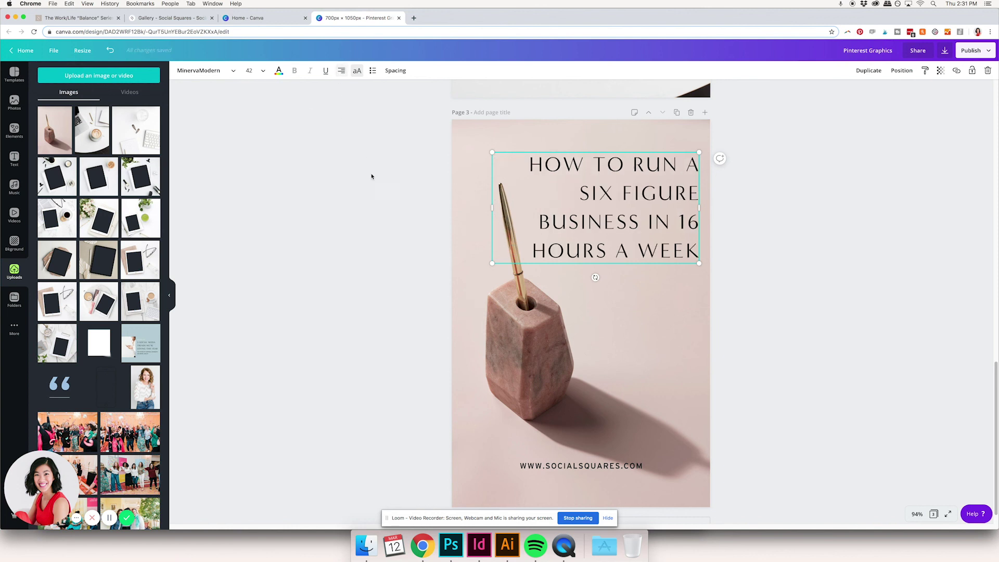
pyautogui.click(772, 304)
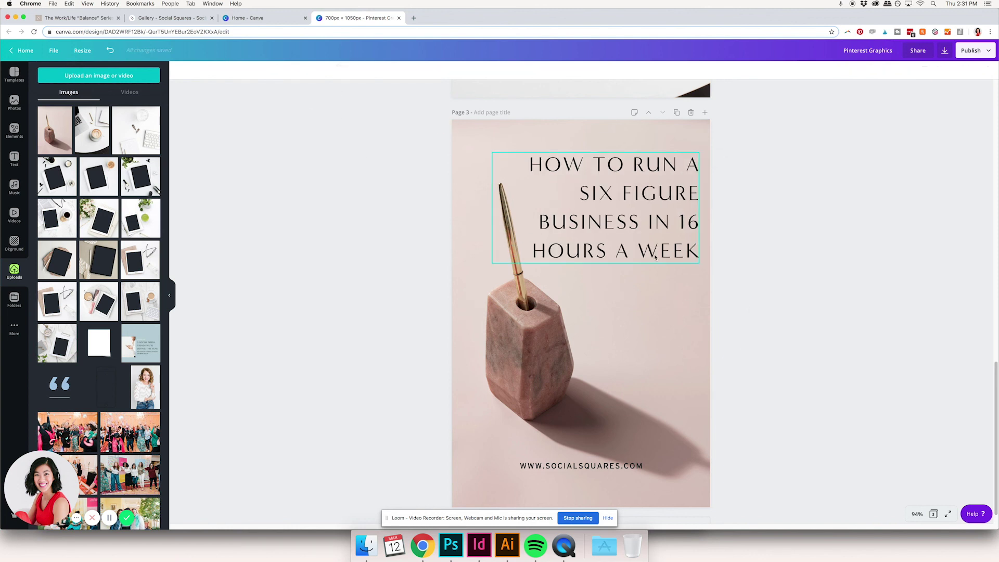
# - Nudge the headline on page 3 slightly down and place the website line a little closer to the page's bottom edge
pyautogui.click(619, 255)
pyautogui.click(623, 285)
pyautogui.moveTo(576, 470); pyautogui.dragTo(576, 482)
pyautogui.click(791, 440)
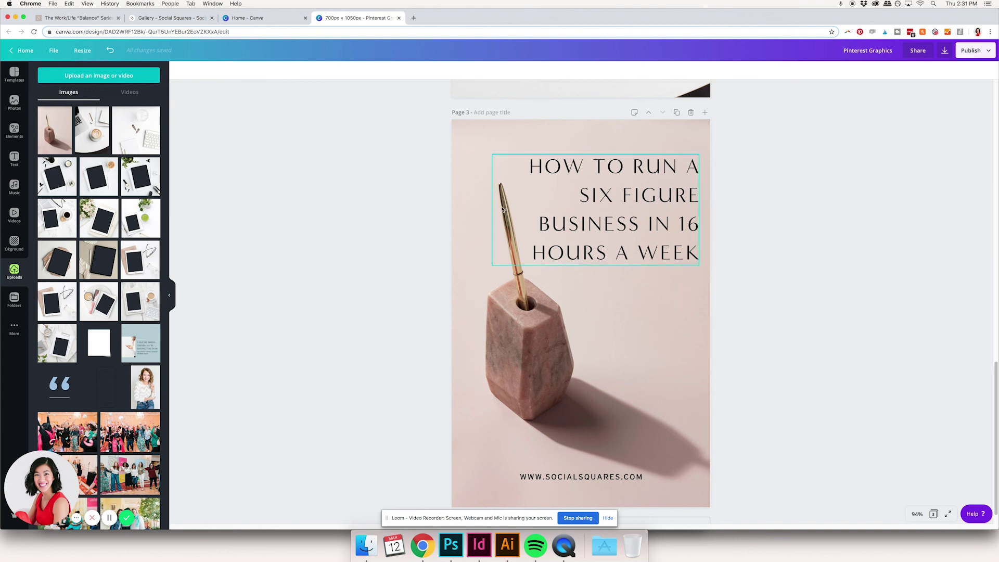
# - Review the layouts of the three graphics from page 1 through page 3
pyautogui.scroll(15, 713, 368)
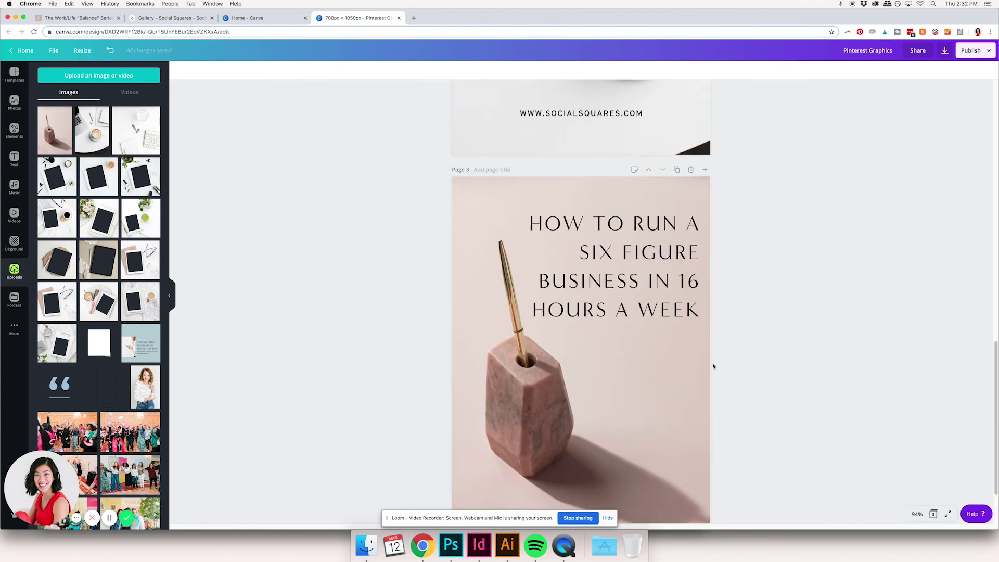
pyautogui.scroll(-10, 716, 367)
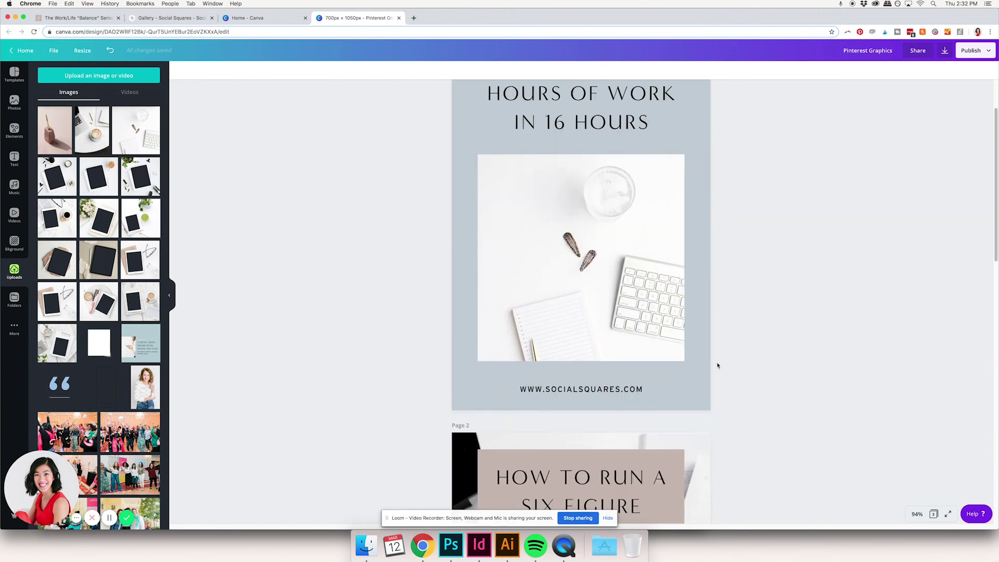
pyautogui.scroll(-5, 716, 359)
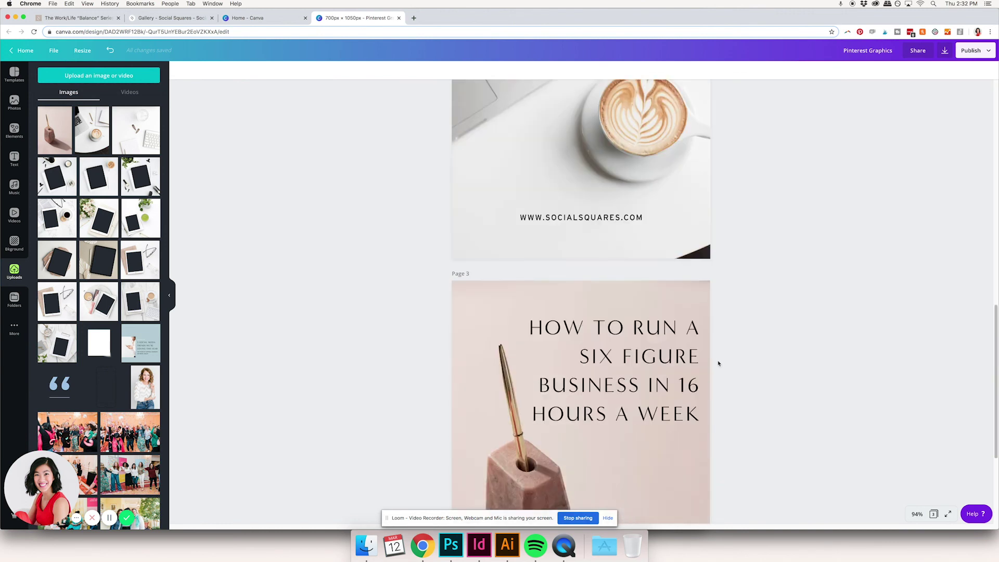
pyautogui.click(692, 339)
pyautogui.scroll(-2, 733, 344)
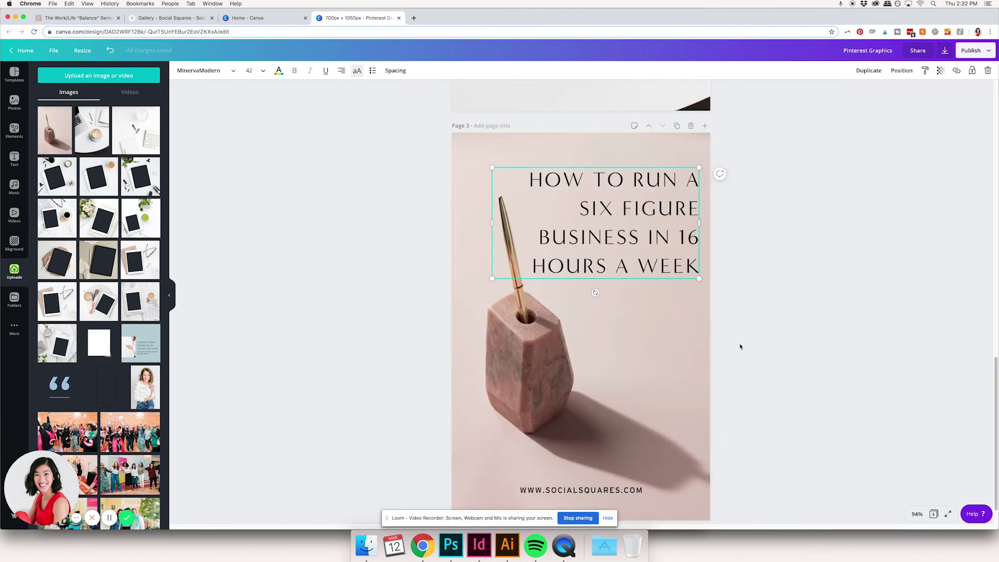
pyautogui.scroll(-1, 740, 346)
pyautogui.click(751, 254)
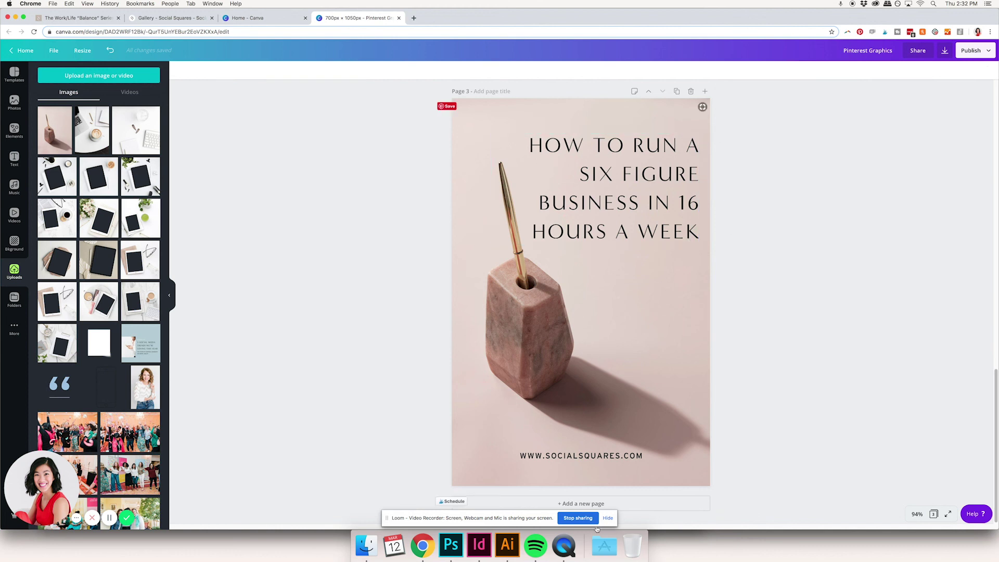
# - Duplicate page 3 as a fourth page and select page 1's headline "HOW TO DO 40 HOURS OF WORK IN 16 HOURS" for reuse
pyautogui.click(677, 91)
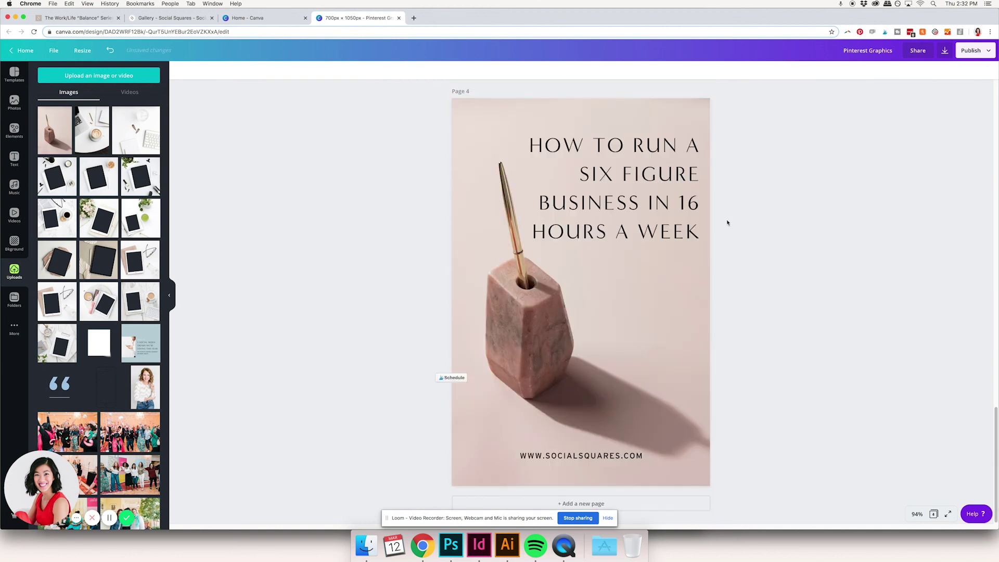
pyautogui.scroll(6, 732, 269)
pyautogui.scroll(10, 732, 268)
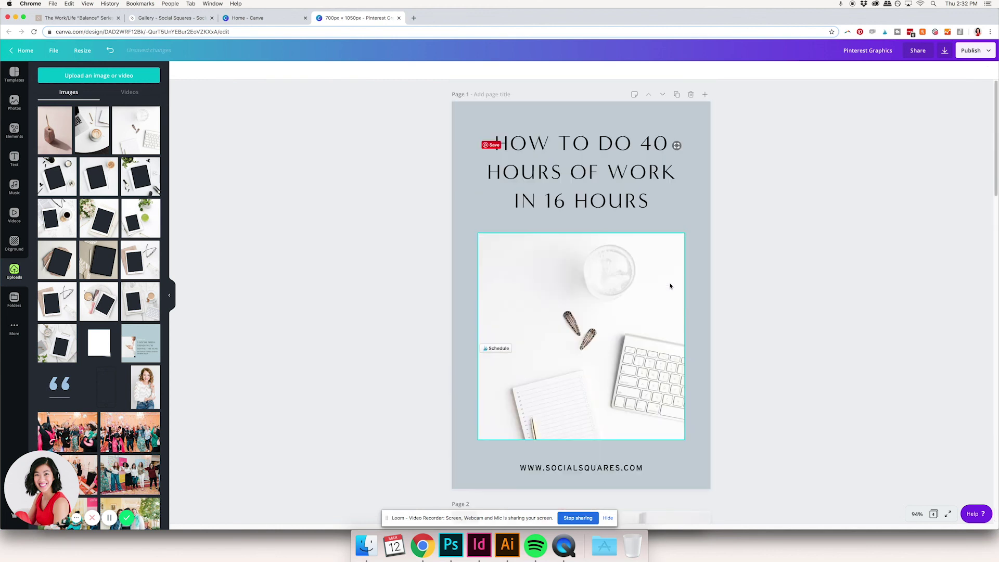
pyautogui.click(642, 166)
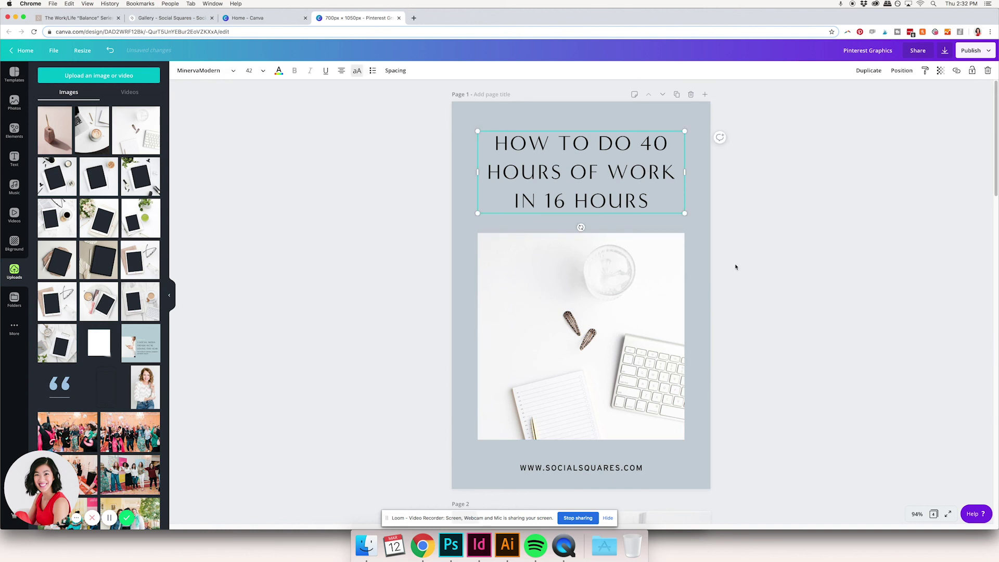
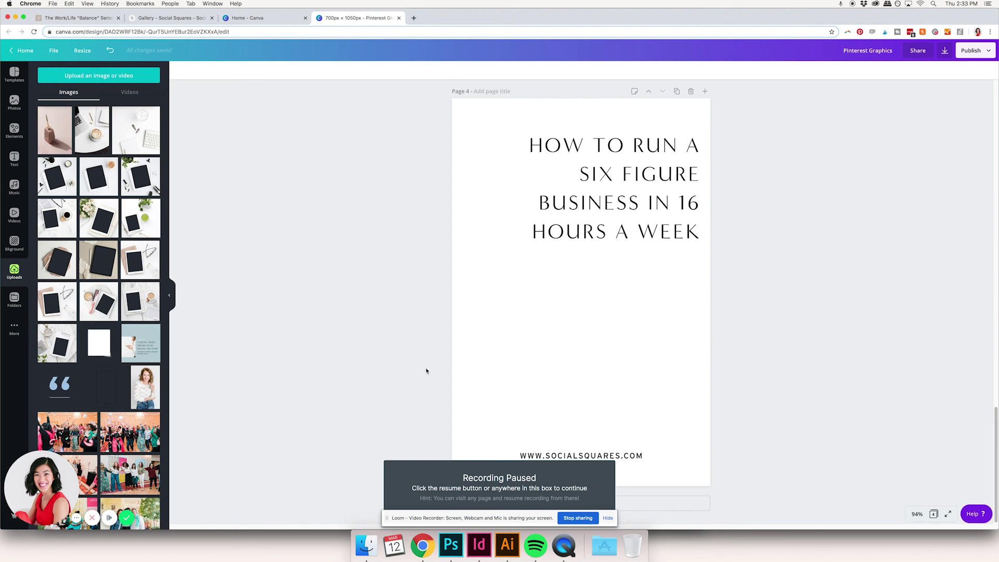
pyautogui.scroll(7, 429, 382)
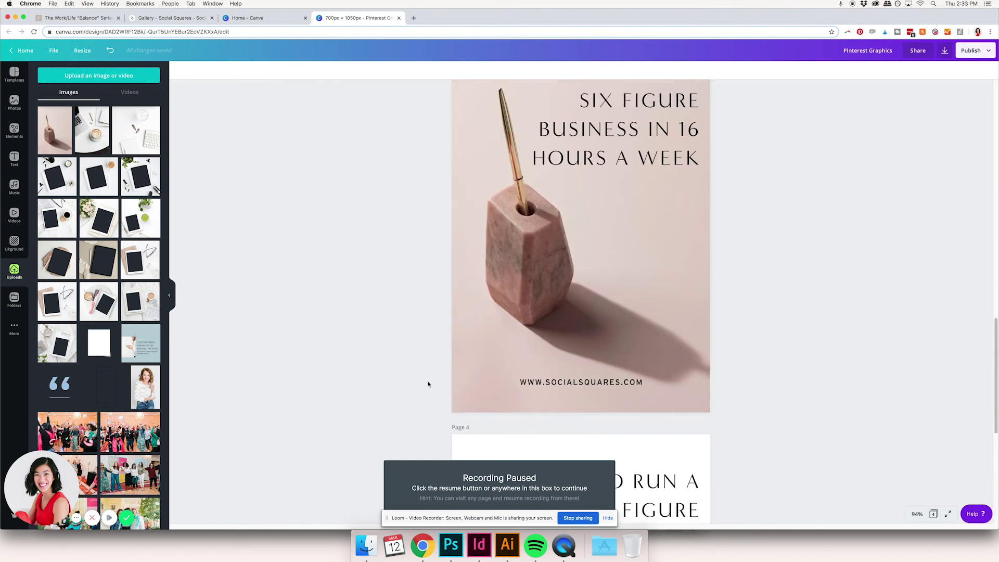
pyautogui.scroll(-5, 429, 384)
pyautogui.scroll(-2, 429, 384)
pyautogui.scroll(-1, 429, 384)
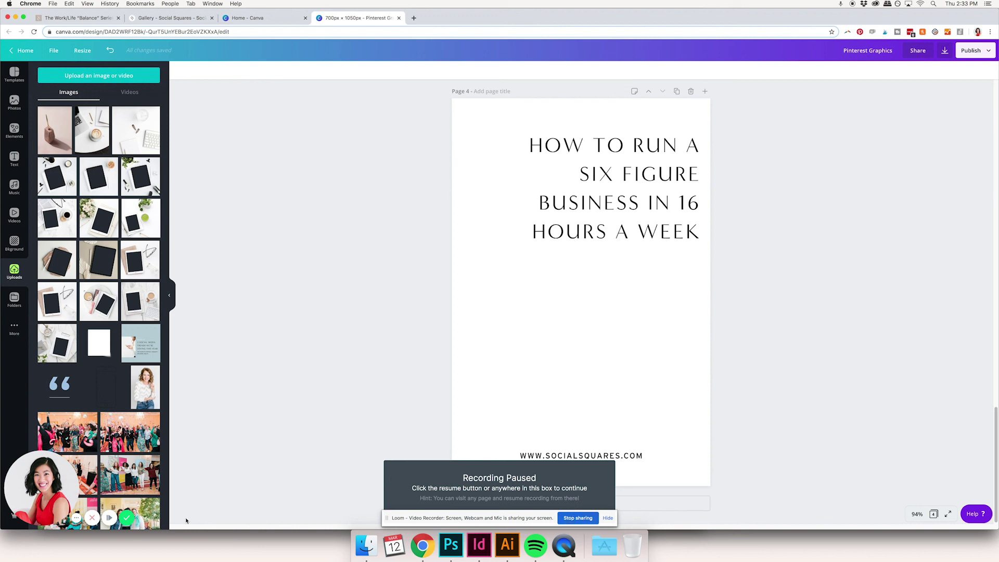
pyautogui.click(110, 519)
# - Replace page 4's headline with the copied "HOW TO DO 40 HOURS OF WORK IN 16 HOURS" text and position it slightly lower
pyautogui.click(598, 235)
pyautogui.press('Delete')
pyautogui.press('super+v')
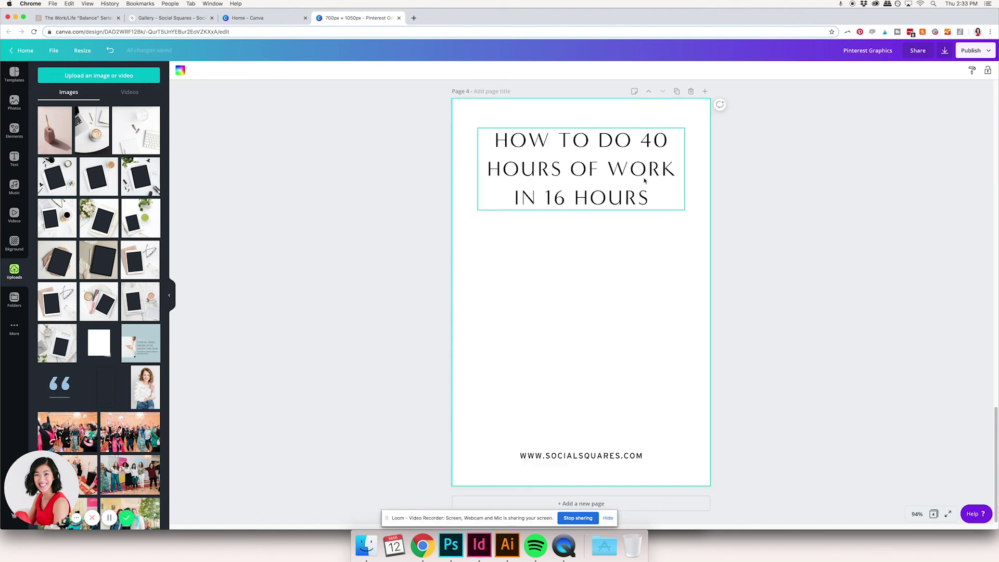
pyautogui.moveTo(658, 177); pyautogui.dragTo(639, 244)
pyautogui.click(638, 244)
# - Upload the marble desk photo "471A7272 copy.jpg" from the Top Ten folder to the Canva design
pyautogui.press('super+Tab')
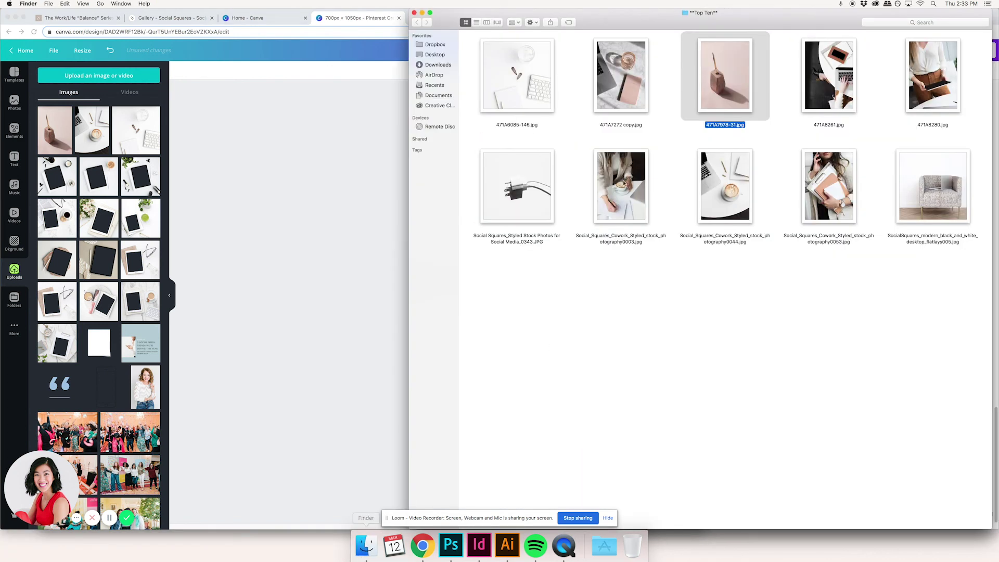
pyautogui.click(512, 105)
pyautogui.click(618, 97)
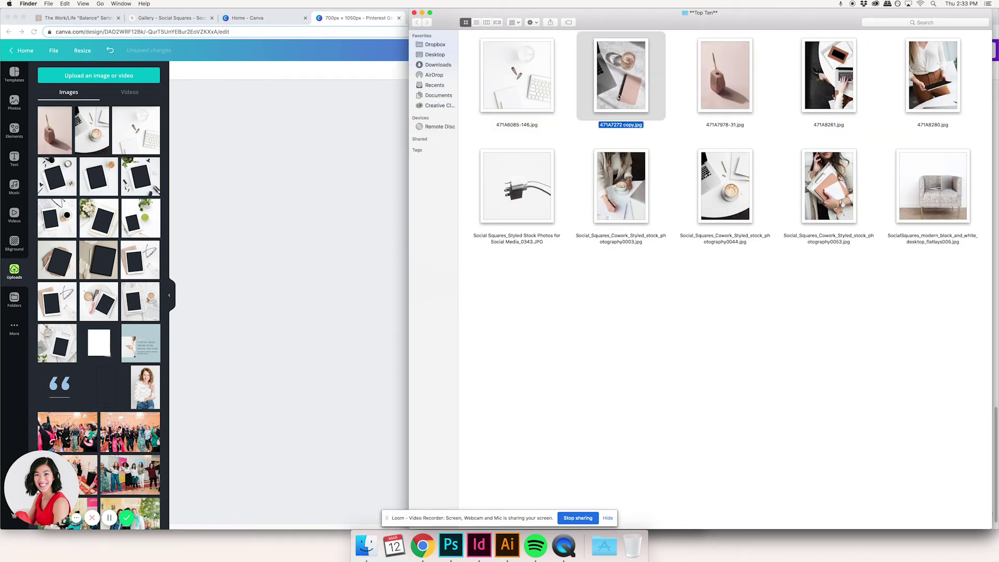
pyautogui.moveTo(623, 83); pyautogui.dragTo(485, 256)
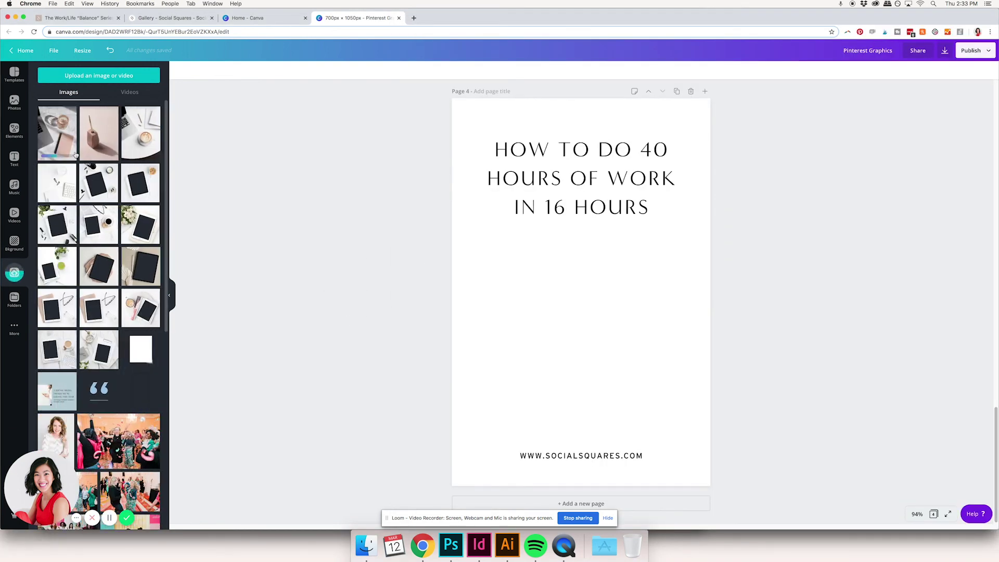
# - Place the marble desk photo on page 4 and enlarge it to fill the whole page behind the text
pyautogui.moveTo(60, 137); pyautogui.dragTo(564, 255)
pyautogui.moveTo(639, 360); pyautogui.dragTo(717, 487)
pyautogui.moveTo(679, 422); pyautogui.dragTo(674, 422)
pyautogui.click(798, 390)
# - Move page 4's headline down to just above the website line, clear of the glass in the photo
pyautogui.click(635, 200)
pyautogui.moveTo(636, 200); pyautogui.dragTo(641, 417)
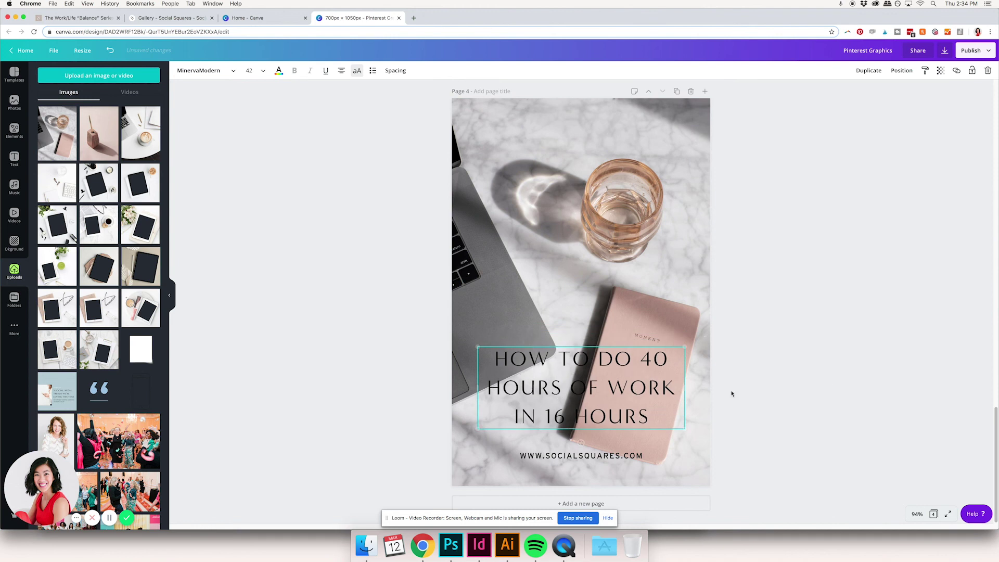
# - Move page 4's headline back up near the top and paste a copy of page 2's taupe rectangle over it
pyautogui.click(846, 379)
pyautogui.moveTo(650, 398); pyautogui.dragTo(650, 188)
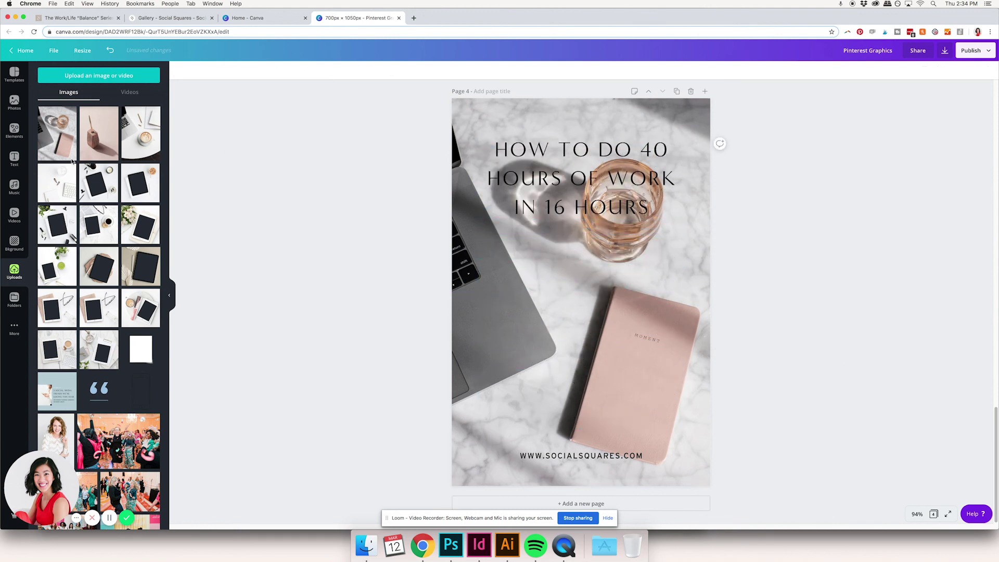
pyautogui.scroll(8, 343, 281)
pyautogui.scroll(5, 345, 277)
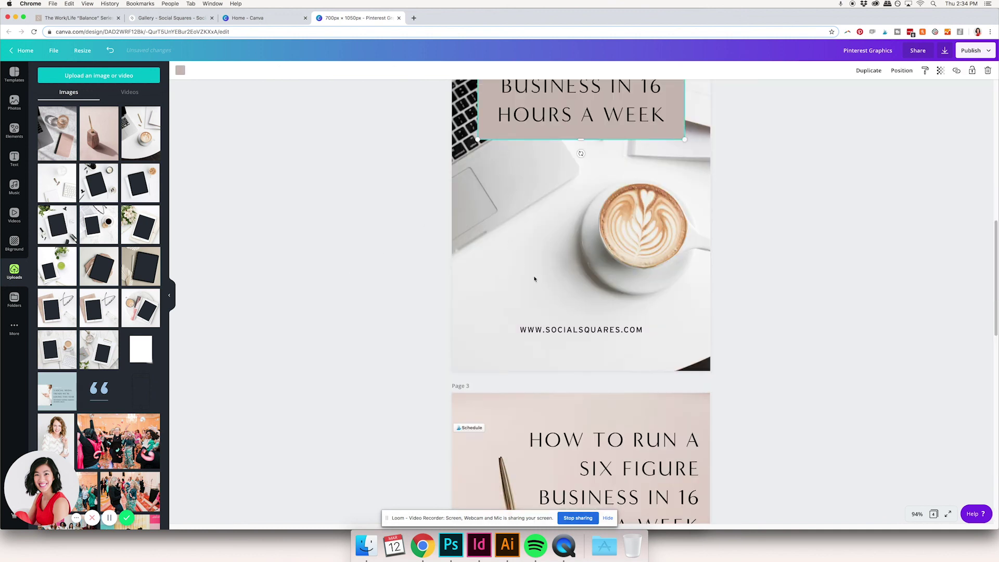
pyautogui.scroll(-15, 534, 279)
pyautogui.hotkey('ctrl', 'v')
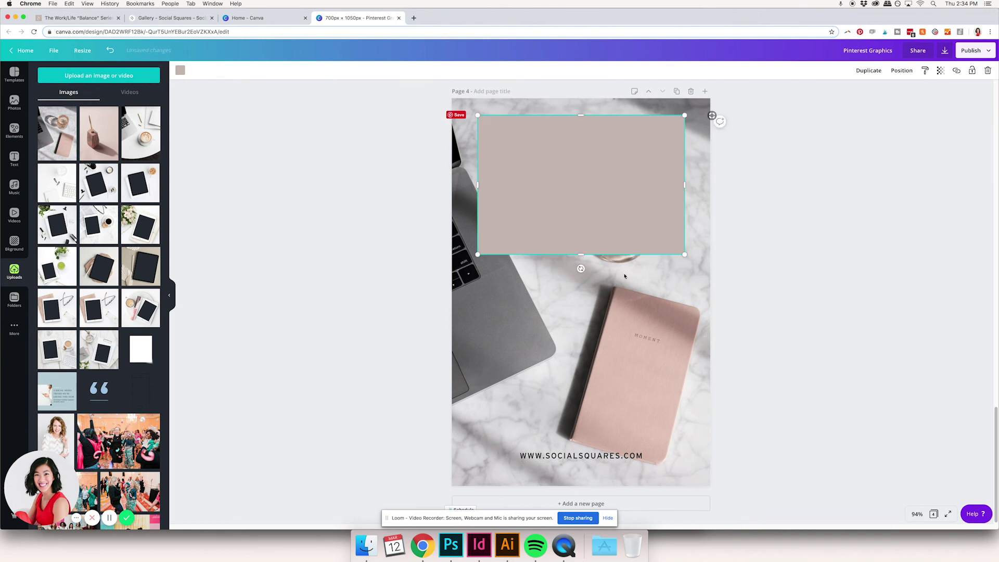
pyautogui.moveTo(653, 223)
pyautogui.mouseDown()
pyautogui.moveTo(651, 267)
pyautogui.moveTo(653, 205)
pyautogui.moveTo(654, 232)
pyautogui.mouseUp()
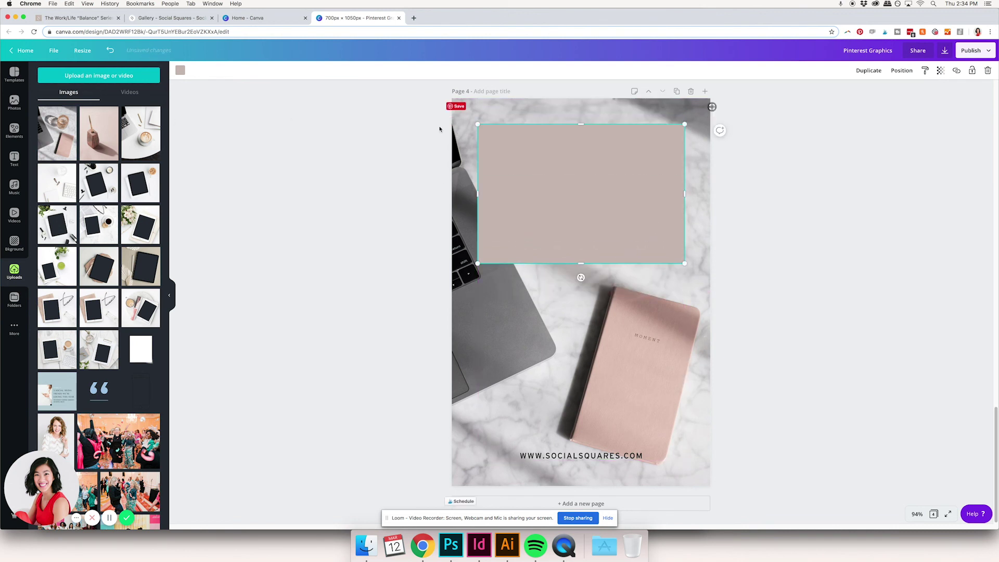
# - Recolor page 4's rectangle to the palette's pale dusty pink and send it behind the headline
pyautogui.click(180, 70)
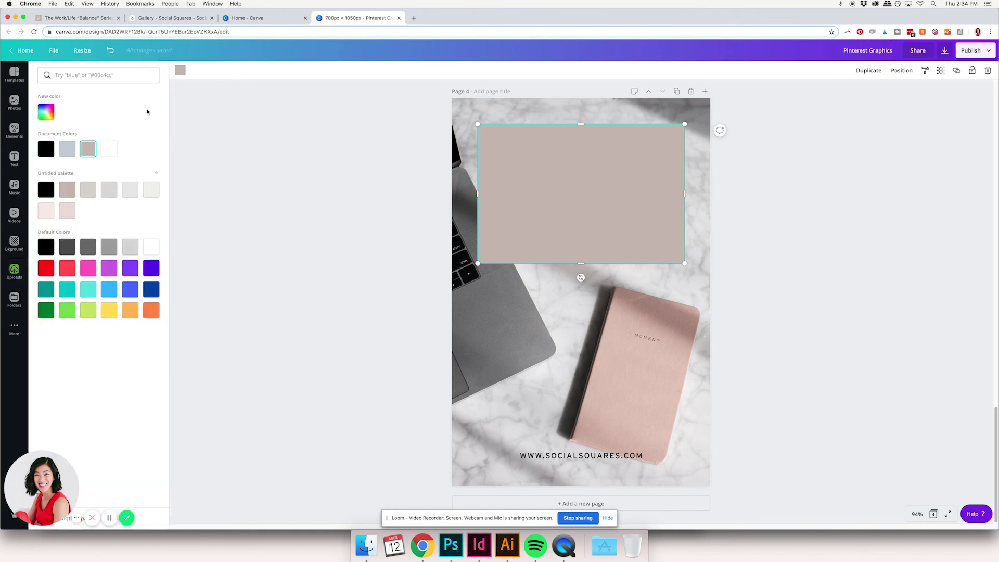
pyautogui.click(72, 206)
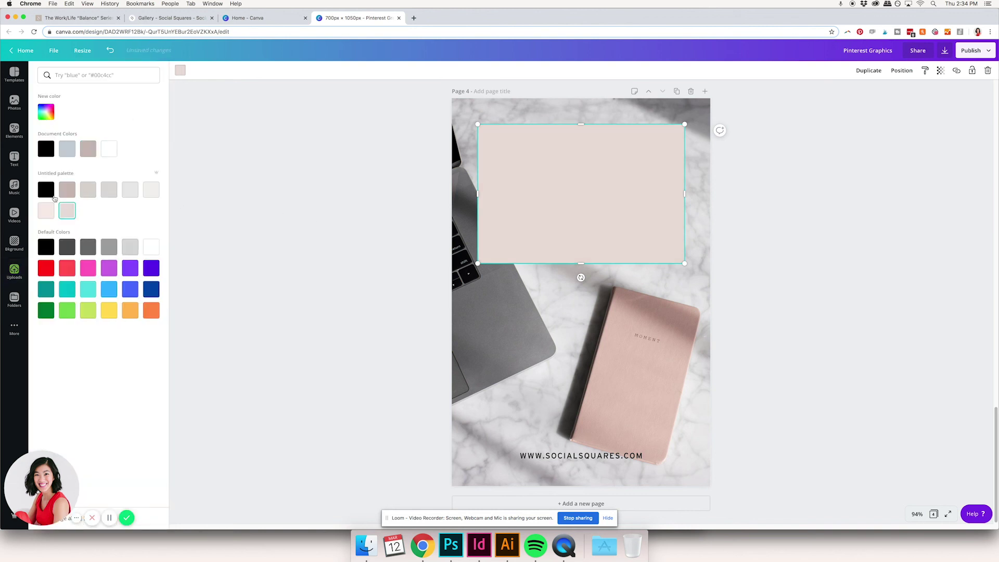
pyautogui.click(45, 210)
pyautogui.click(68, 210)
pyautogui.click(14, 270)
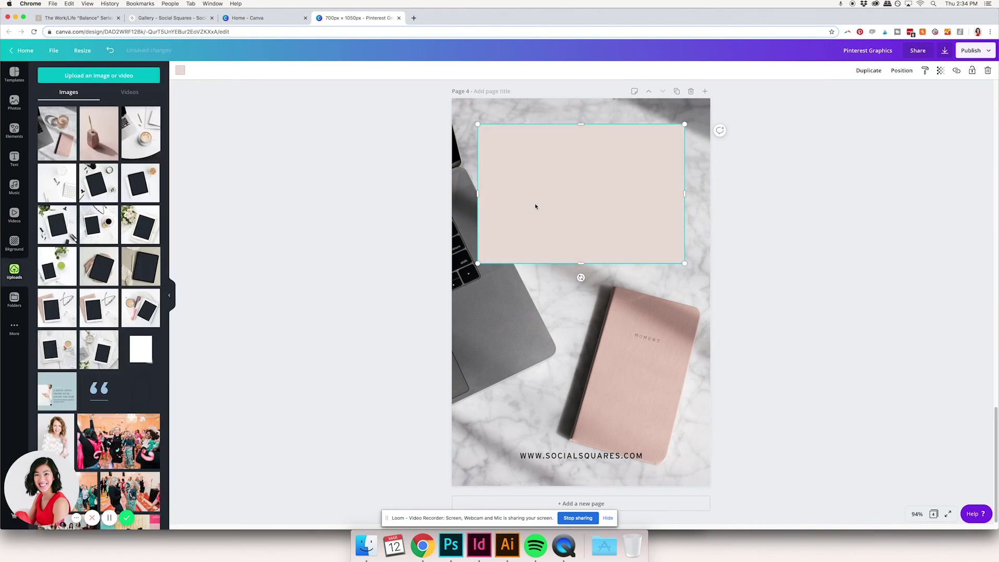
pyautogui.click(902, 71)
pyautogui.click(878, 94)
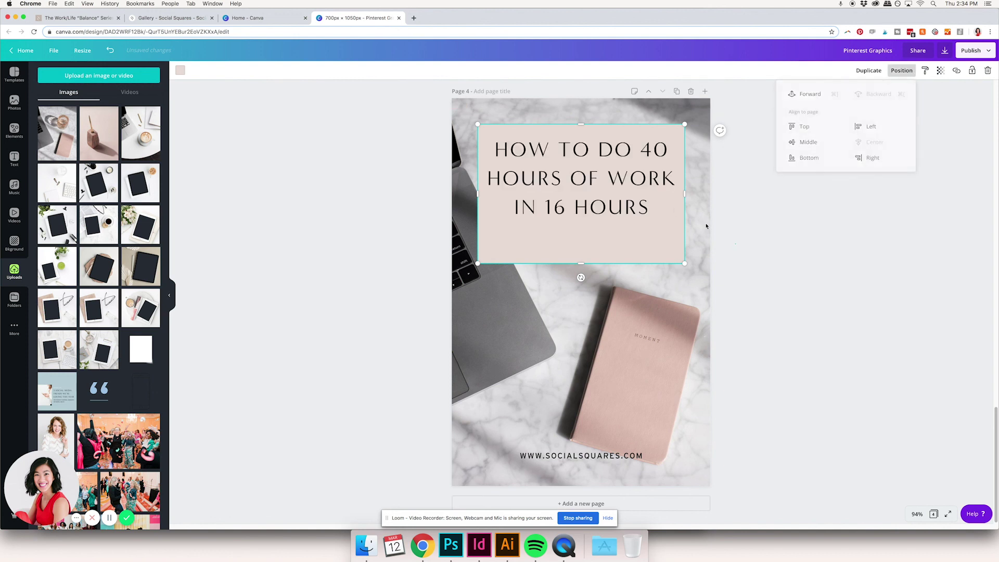
# - Stretch the pale pink rectangle into a full-width band across page 4's top and center the headline within it
pyautogui.click(656, 182)
pyautogui.moveTo(684, 178)
pyautogui.mouseDown()
pyautogui.moveTo(663, 179)
pyautogui.moveTo(679, 190)
pyautogui.mouseUp()
pyautogui.click(678, 190)
pyautogui.moveTo(464, 107)
pyautogui.mouseDown()
pyautogui.moveTo(441, 95)
pyautogui.moveTo(479, 114)
pyautogui.mouseUp()
pyautogui.moveTo(696, 180); pyautogui.dragTo(709, 175)
pyautogui.moveTo(584, 261); pyautogui.dragTo(562, 197)
pyautogui.click(593, 216)
pyautogui.moveTo(647, 175)
pyautogui.mouseDown()
pyautogui.moveTo(692, 174)
pyautogui.moveTo(644, 156)
pyautogui.mouseUp()
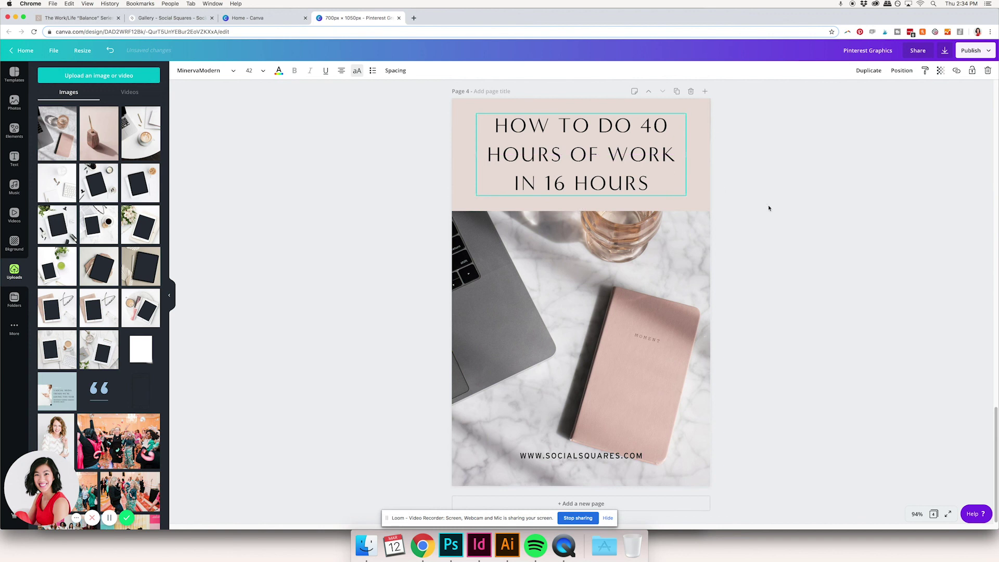
pyautogui.click(789, 250)
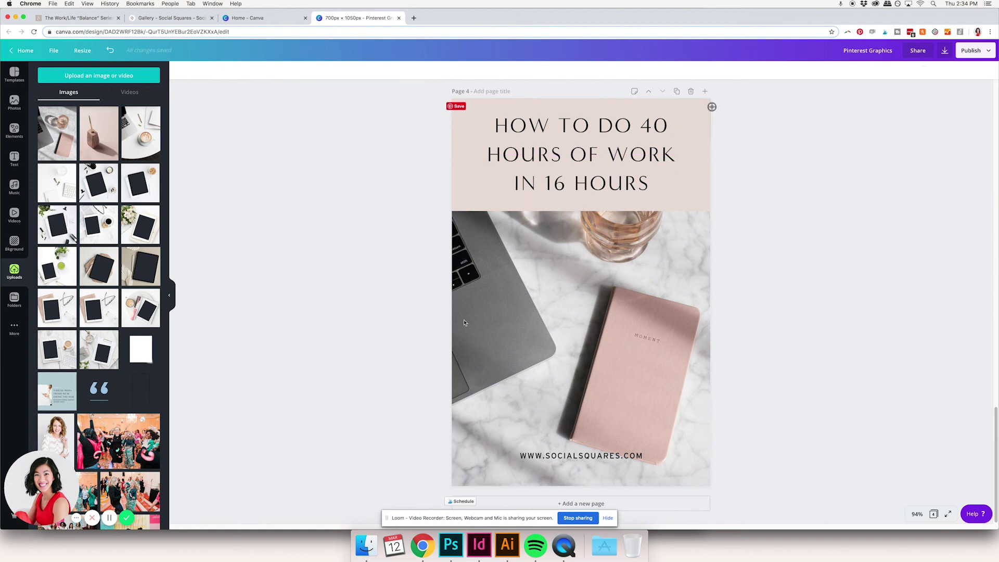
# - Duplicate page 4 and delete the marble desk photo from the copy
pyautogui.click(676, 92)
pyautogui.click(688, 191)
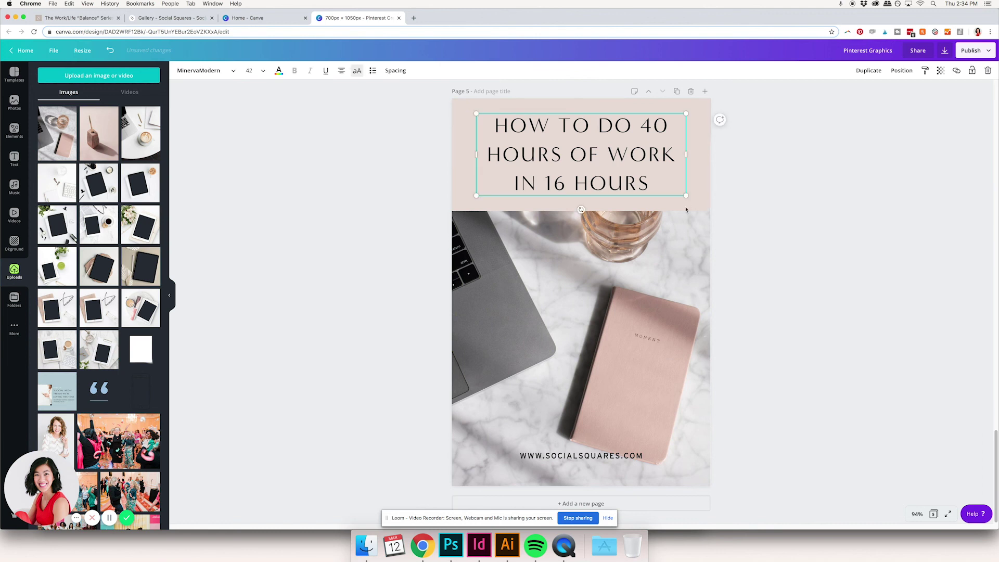
pyautogui.click(687, 203)
pyautogui.click(567, 252)
pyautogui.press('Delete')
# - Extend page 5's pale pink band to cover the whole page and send it behind the website line
pyautogui.click(567, 206)
pyautogui.moveTo(584, 211); pyautogui.dragTo(581, 485)
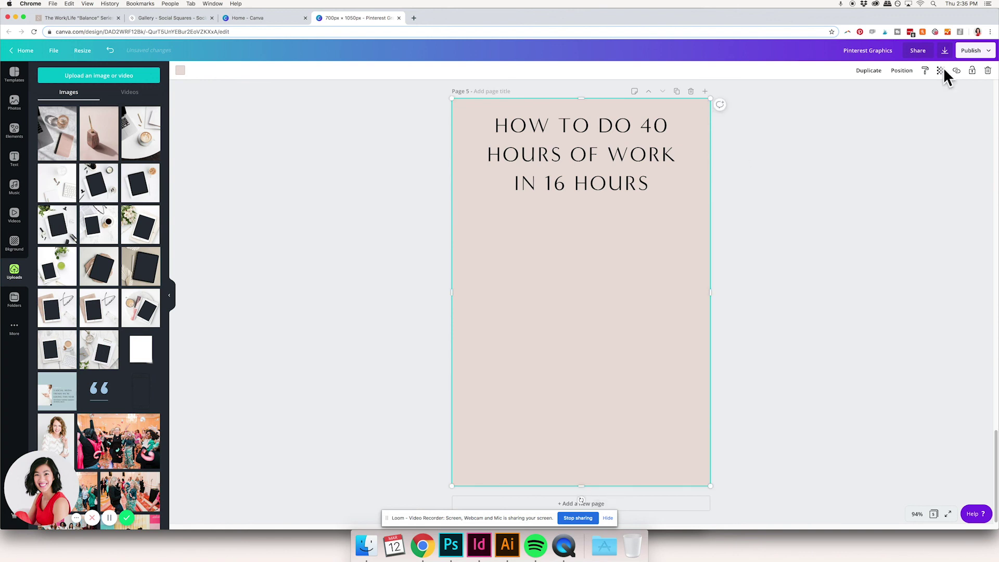
pyautogui.click(901, 71)
pyautogui.click(879, 94)
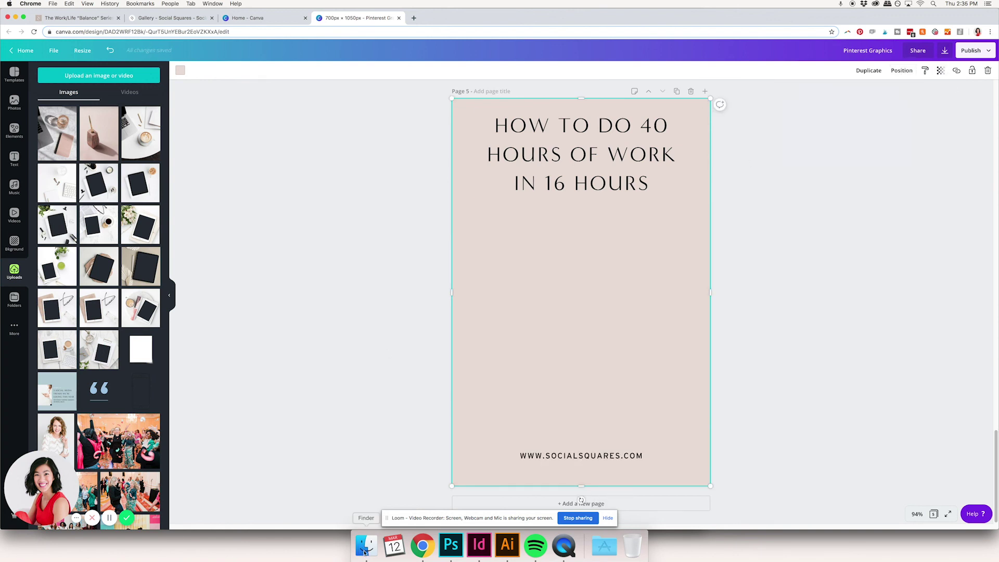
# - Upload the photo "Social_Squares_Cowork_Styled_stock_photography0053.jpg" from the Top Ten folder to the Canva design
pyautogui.click(363, 553)
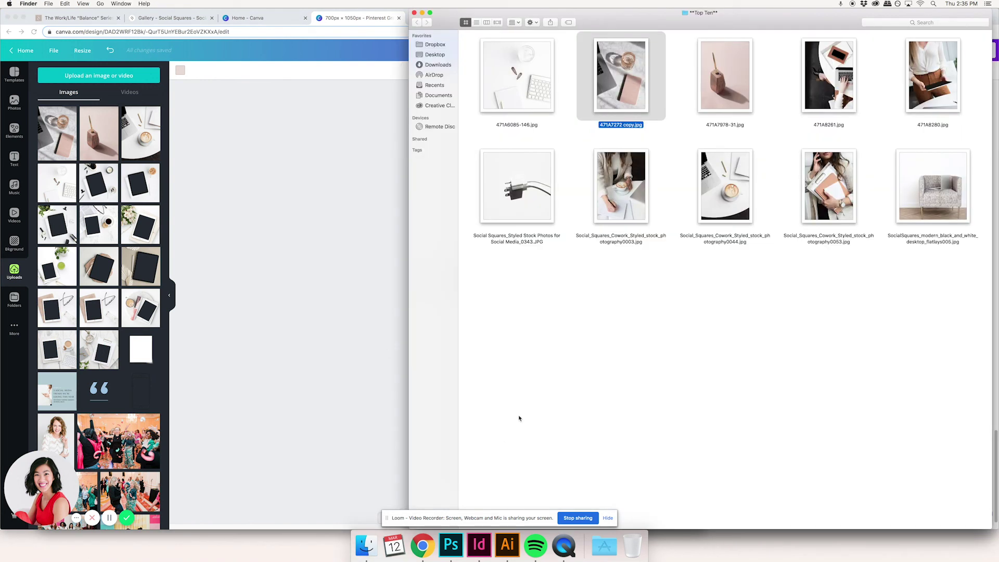
pyautogui.click(806, 191)
pyautogui.moveTo(815, 202); pyautogui.dragTo(104, 234)
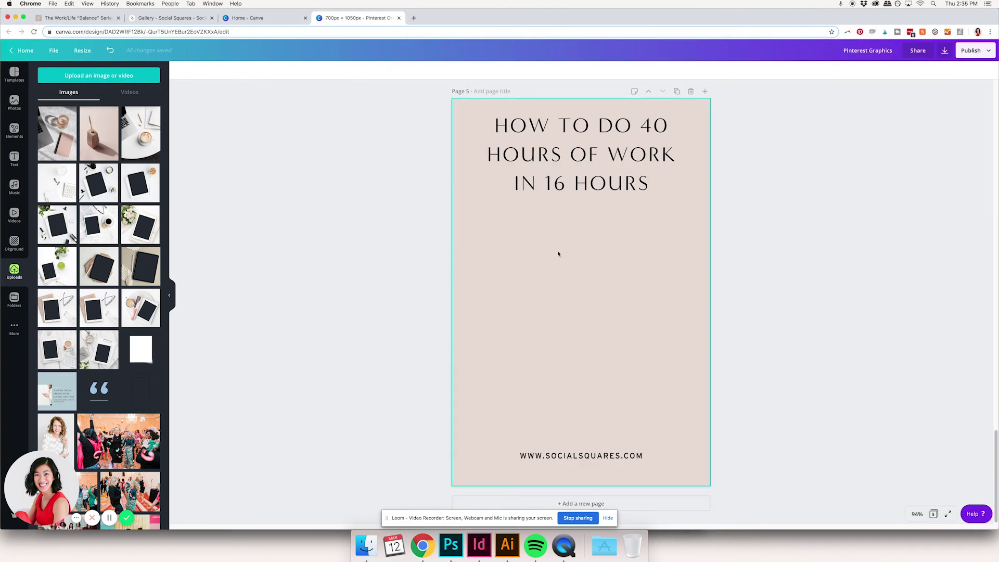
# - Place the clipboard photo on page 5 and size it to about 643 px wide, leaving a pale pink border around it
pyautogui.moveTo(50, 143); pyautogui.dragTo(563, 180)
pyautogui.moveTo(654, 364); pyautogui.dragTo(735, 478)
pyautogui.moveTo(700, 290)
pyautogui.mouseDown()
pyautogui.moveTo(687, 279)
pyautogui.moveTo(700, 294)
pyautogui.mouseUp()
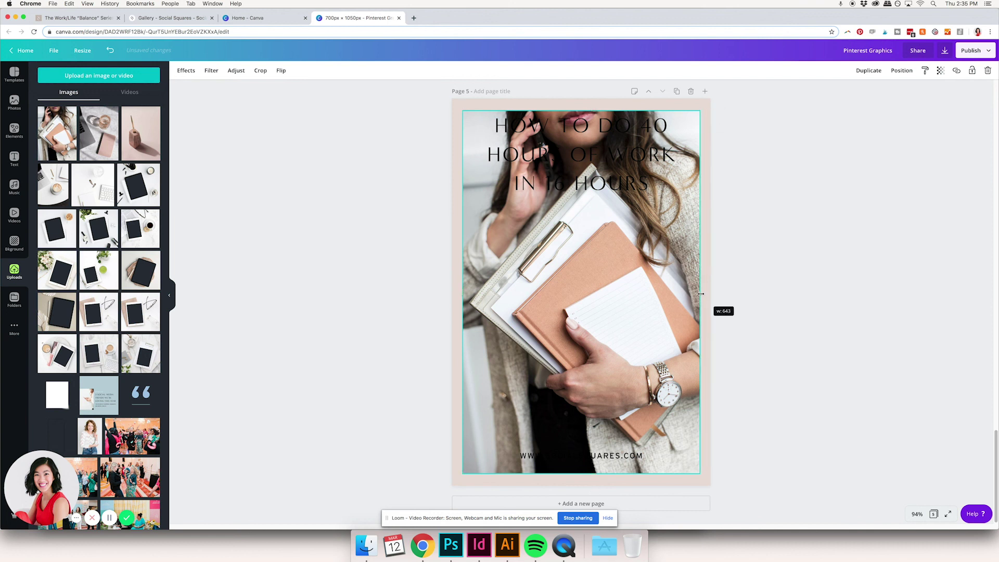
pyautogui.click(733, 313)
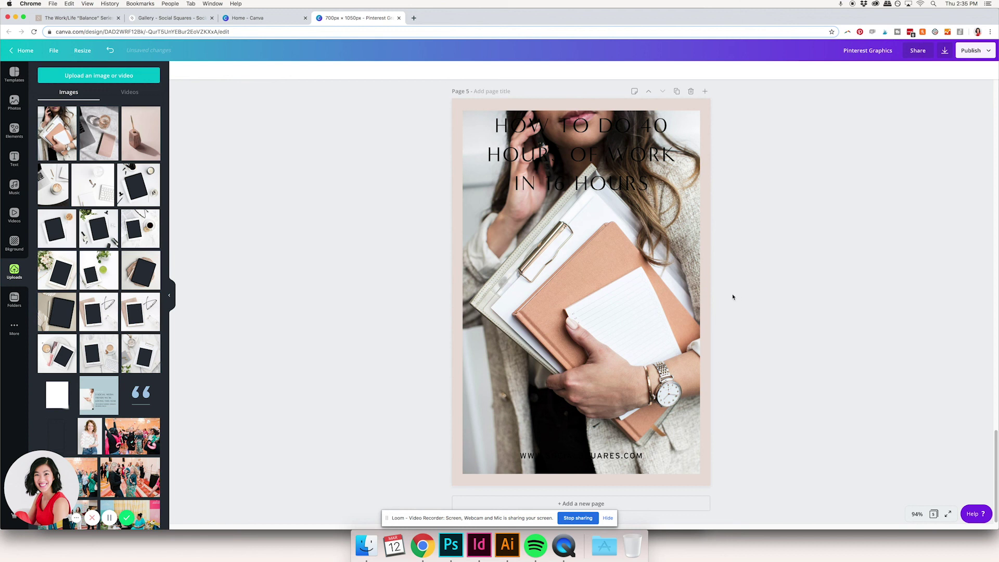
pyautogui.click(710, 311)
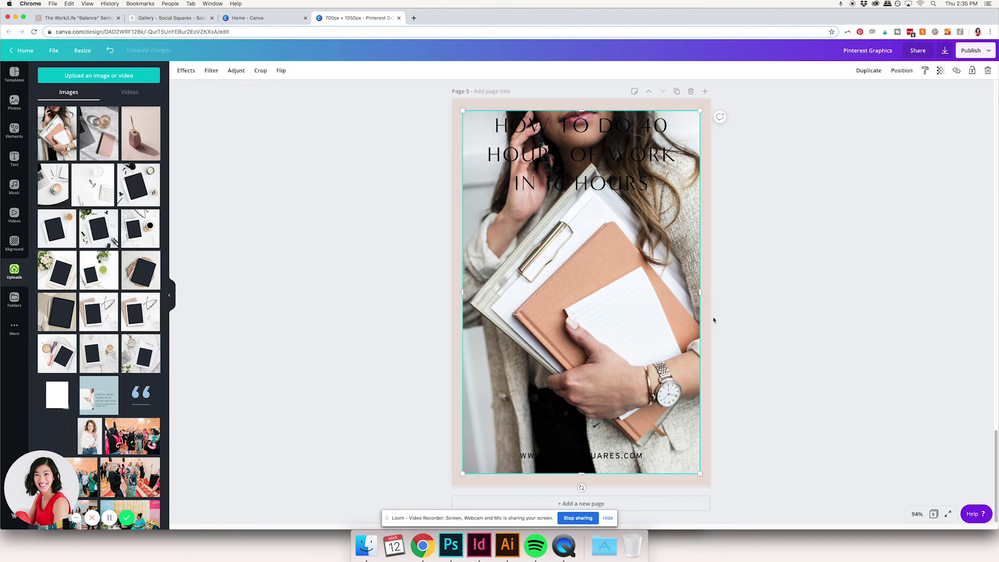
pyautogui.click(743, 315)
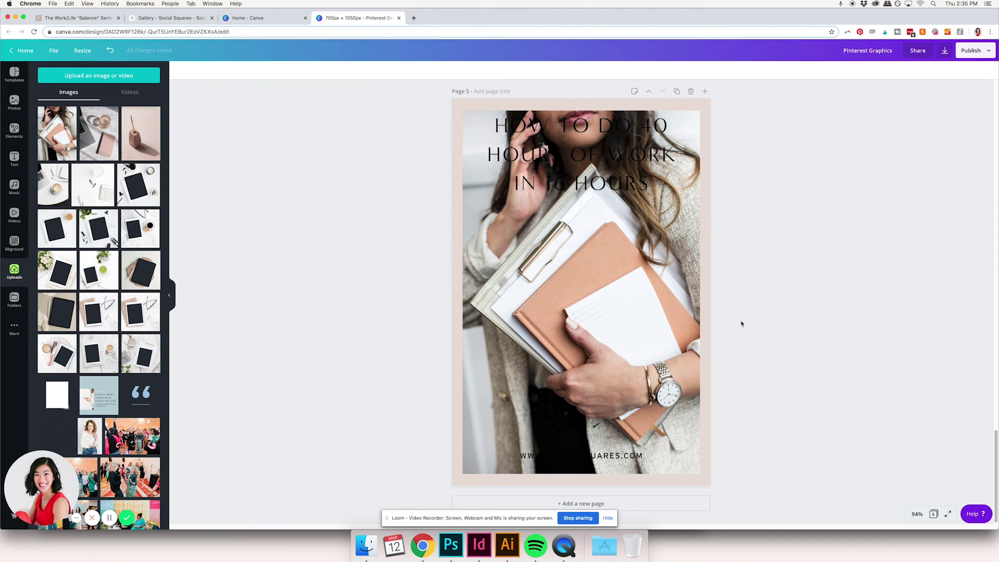
# - Move page 5's headline down to just above the website line
pyautogui.click(598, 455)
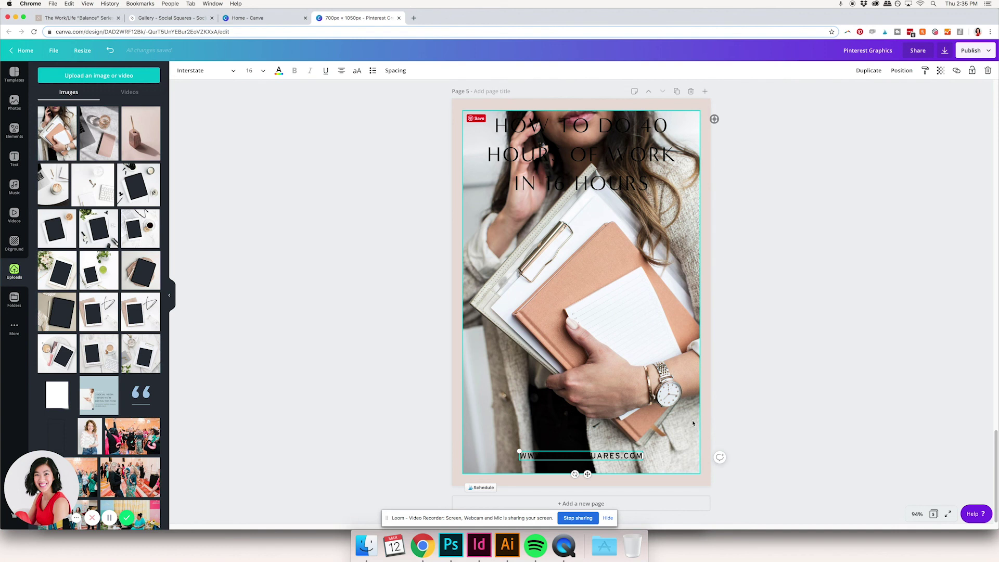
pyautogui.click(614, 159)
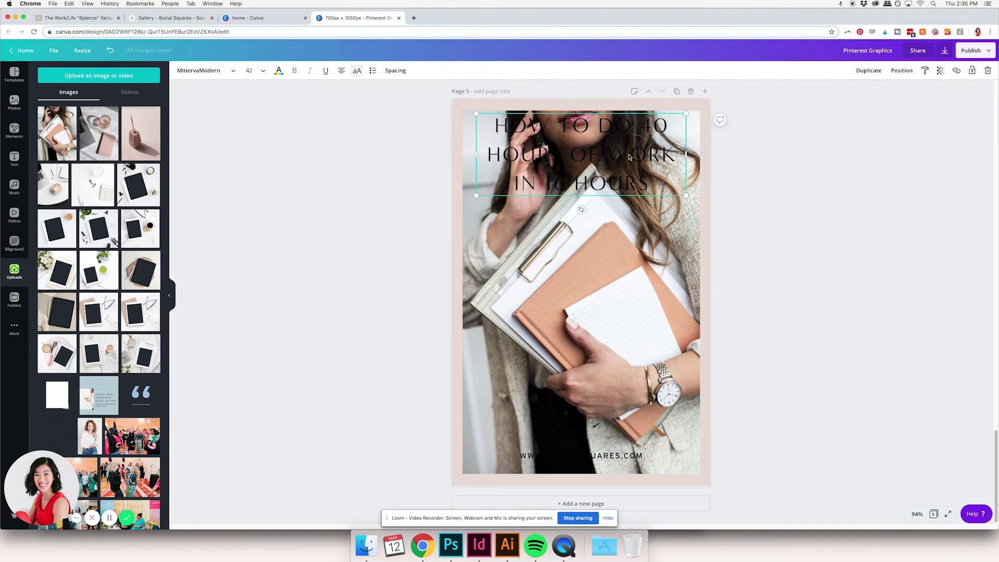
pyautogui.moveTo(640, 157); pyautogui.dragTo(645, 395)
pyautogui.click(760, 392)
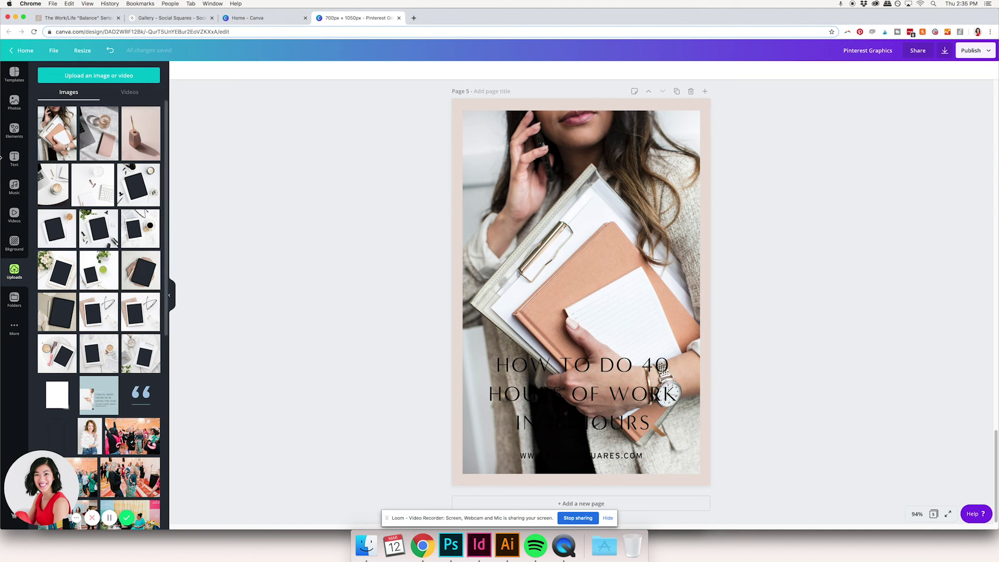
# - Add a square shape behind page 5's text and stretch it across the full width of the photo's lower part
pyautogui.click(14, 130)
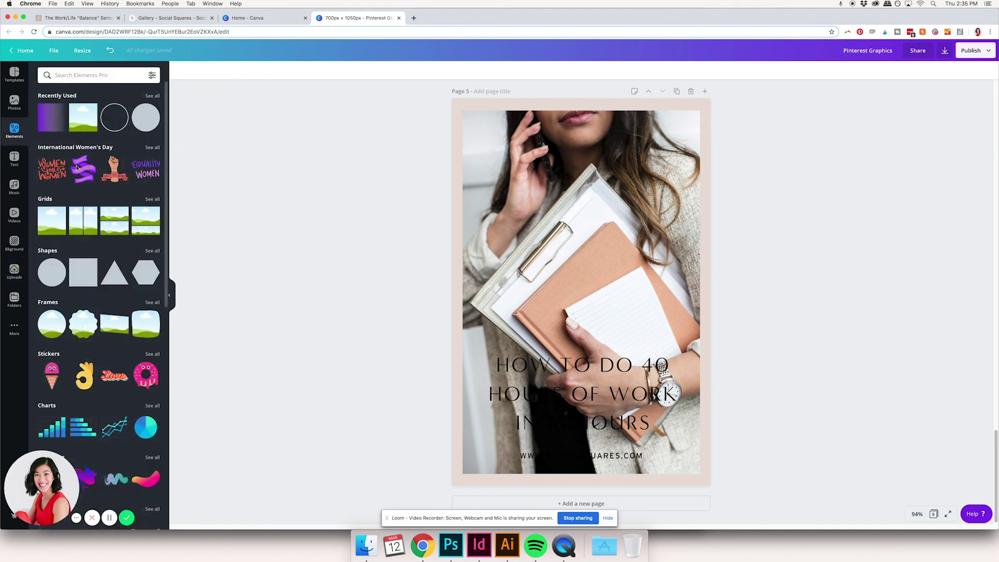
pyautogui.click(83, 272)
pyautogui.moveTo(478, 189); pyautogui.dragTo(551, 263)
pyautogui.moveTo(596, 315); pyautogui.dragTo(523, 373)
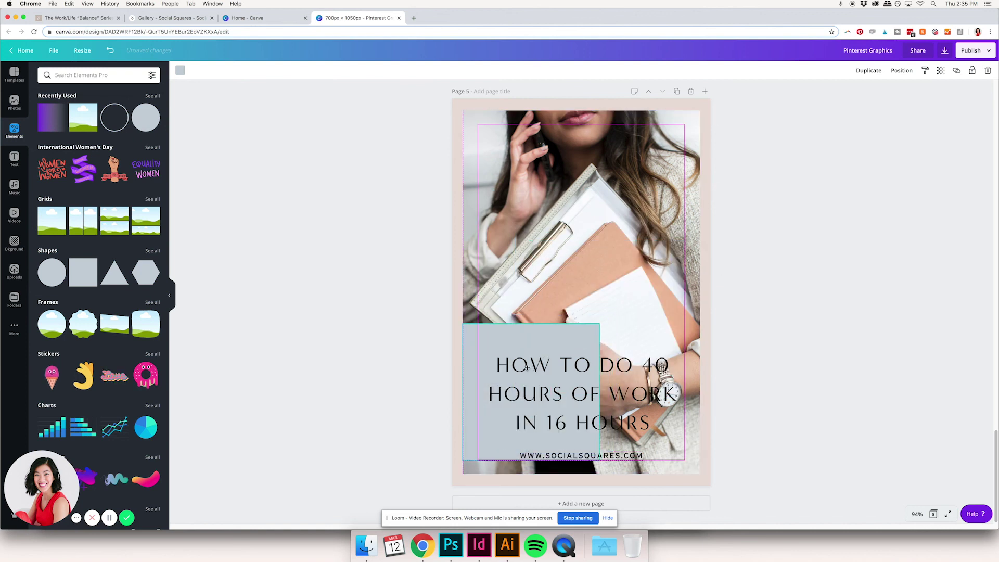
pyautogui.moveTo(606, 389); pyautogui.dragTo(694, 421)
pyautogui.click(581, 456)
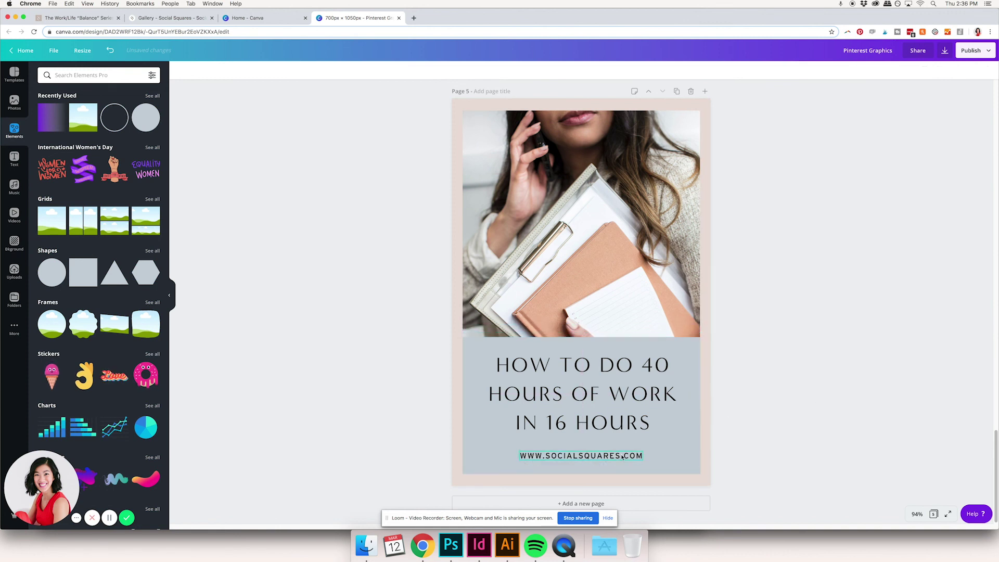
# - Recolor the block behind page 5's text to the palette's taupe
pyautogui.click(504, 342)
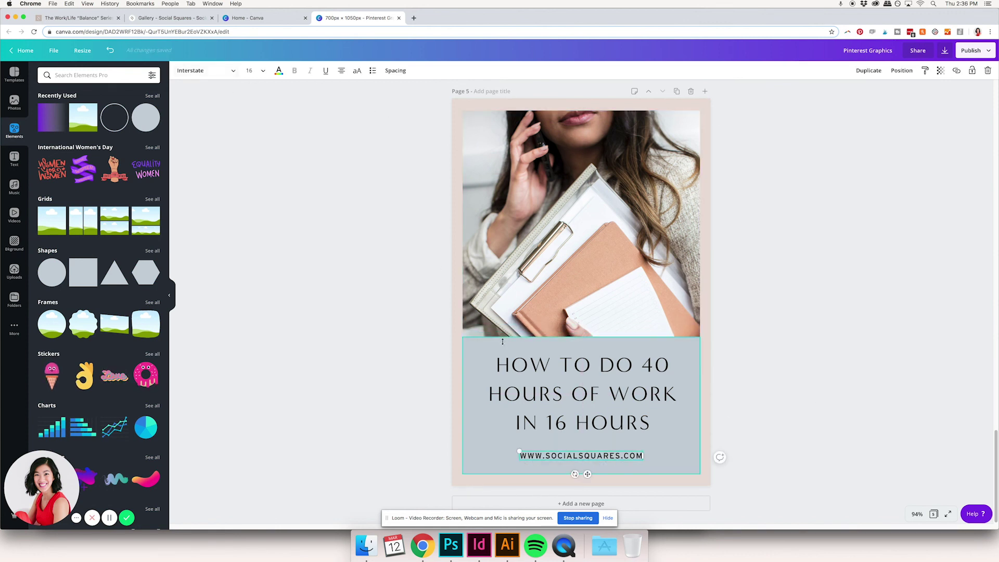
pyautogui.click(181, 70)
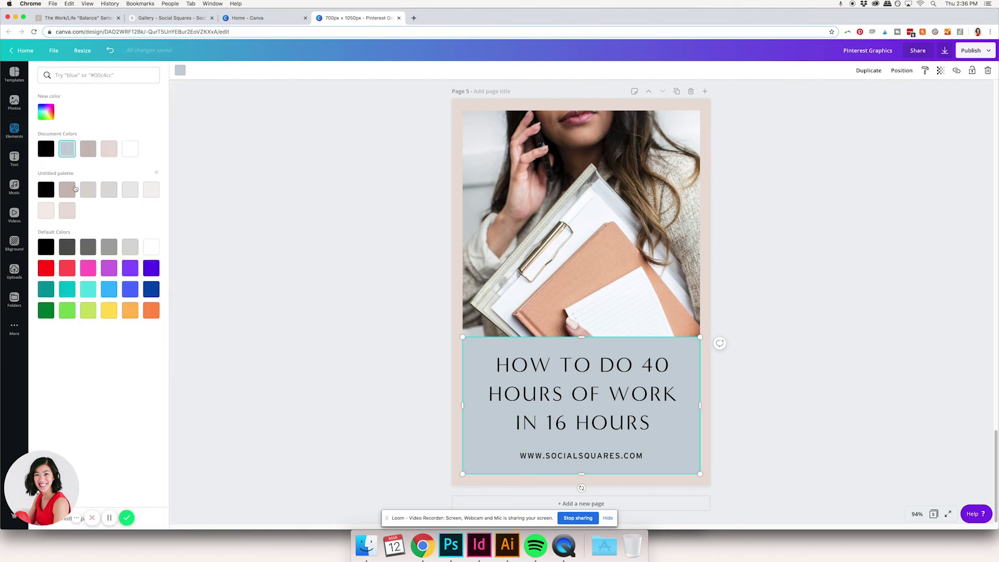
pyautogui.click(72, 190)
# - Change the color of page 5's website line to white
pyautogui.click(581, 455)
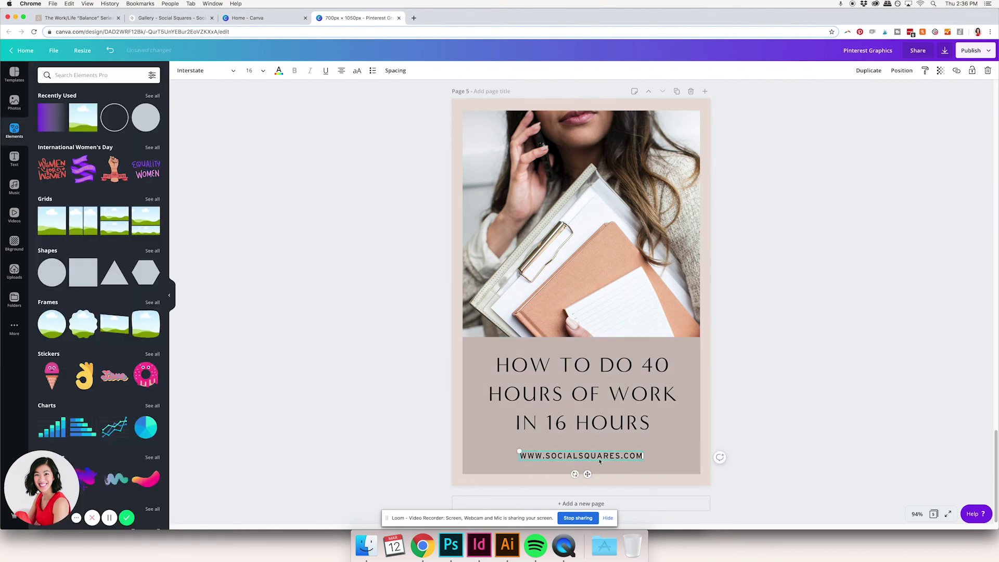
pyautogui.click(279, 71)
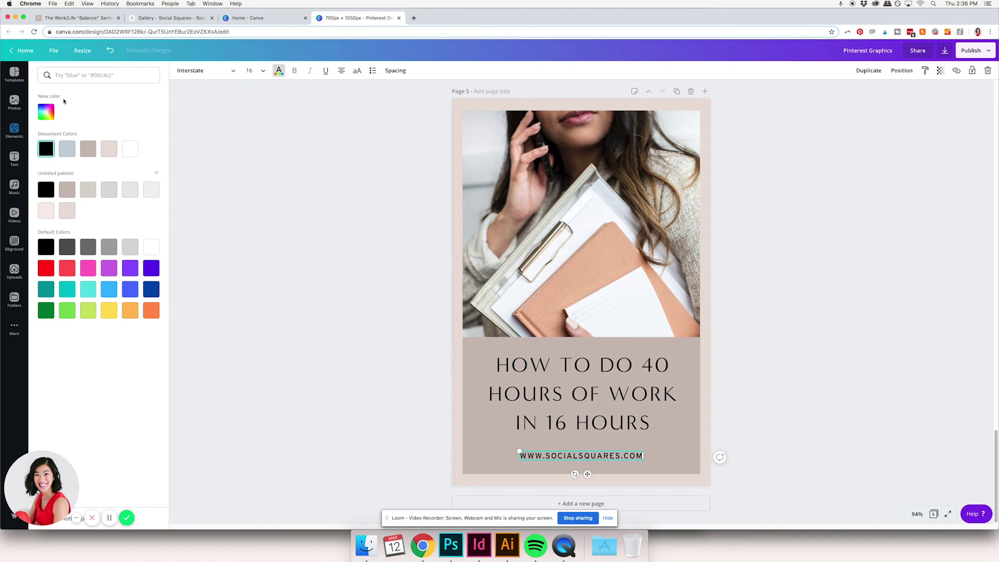
pyautogui.click(287, 200)
pyautogui.click(619, 456)
pyautogui.click(800, 396)
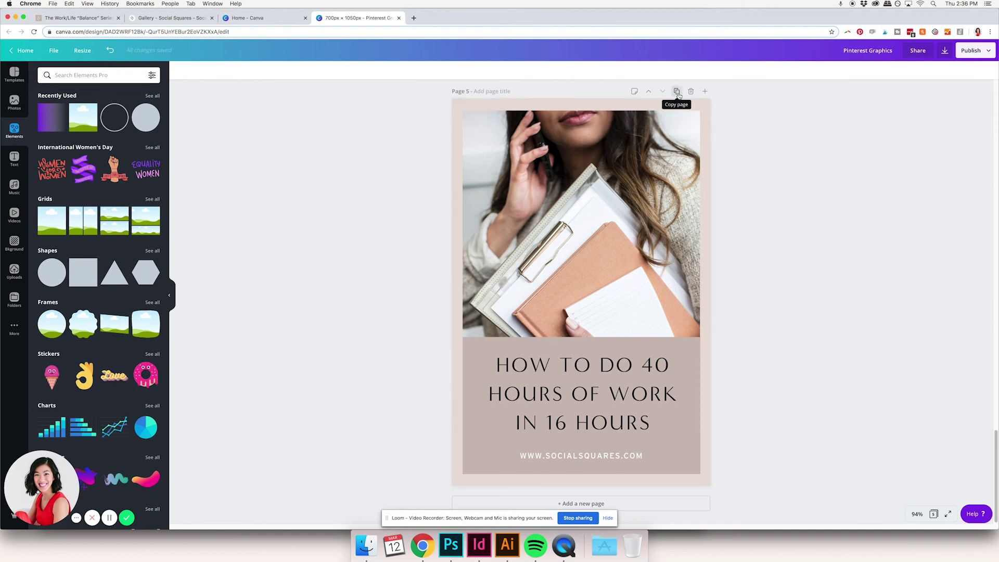
# - Duplicate page 5 and delete the clipboard photo and the taupe block from the copy
pyautogui.click(677, 91)
pyautogui.click(676, 364)
pyautogui.click(687, 243)
pyautogui.press('Delete')
pyautogui.click(676, 365)
pyautogui.press('Delete')
# - Upload the armchair photo "SocialSquares_modern_black_and_white_desktop_flatlays005.jpg" from the Top Ten folder to the Canva design
pyautogui.click(367, 544)
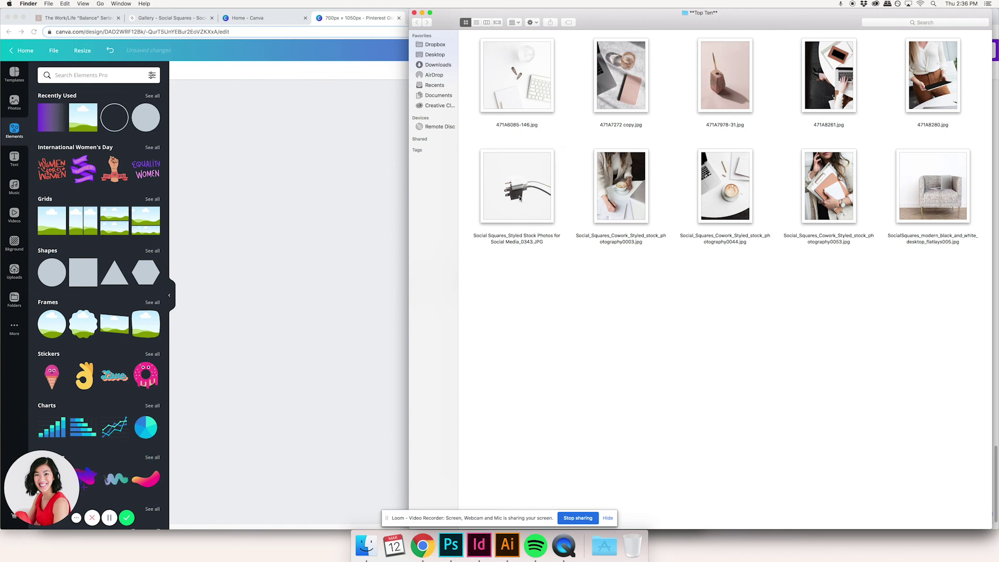
pyautogui.click(531, 177)
pyautogui.click(940, 187)
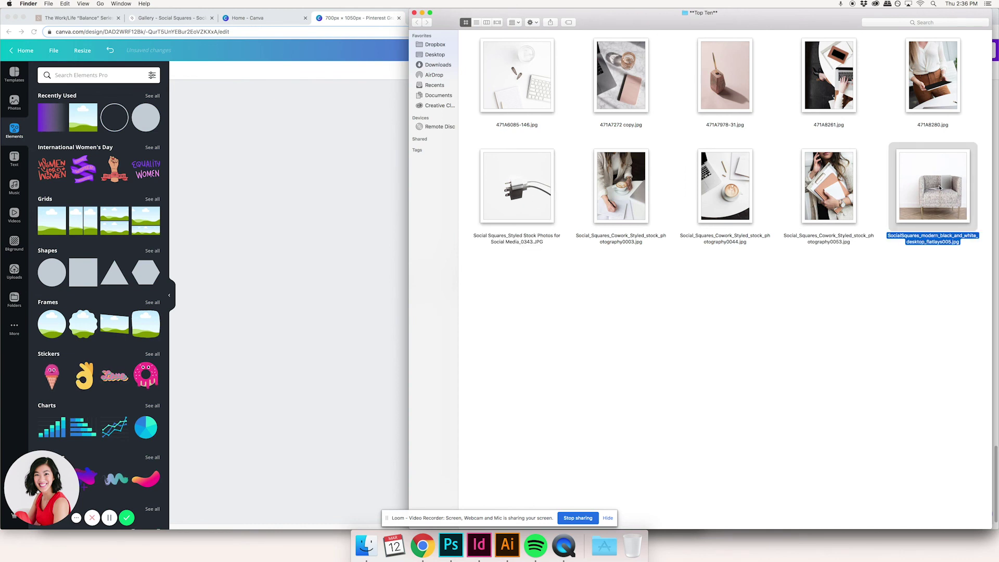
pyautogui.moveTo(946, 200); pyautogui.dragTo(312, 320)
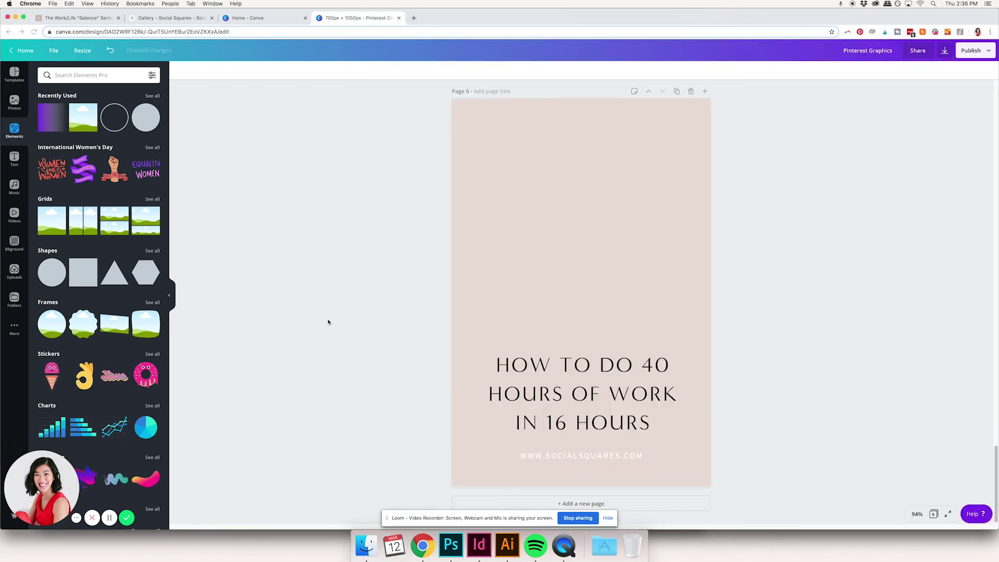
pyautogui.moveTo(130, 236); pyautogui.dragTo(131, 237)
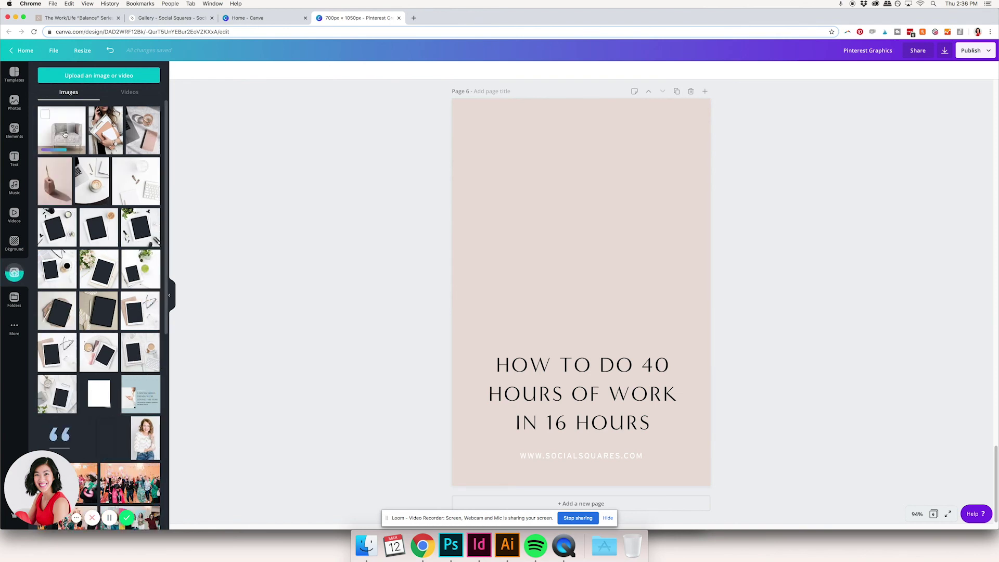
# - Place the armchair photo above page 6's headline and enlarge it to nearly the page width, leaving a pale pink margin
pyautogui.moveTo(596, 276); pyautogui.dragTo(549, 166)
pyautogui.moveTo(618, 265); pyautogui.dragTo(664, 297)
pyautogui.click(671, 395)
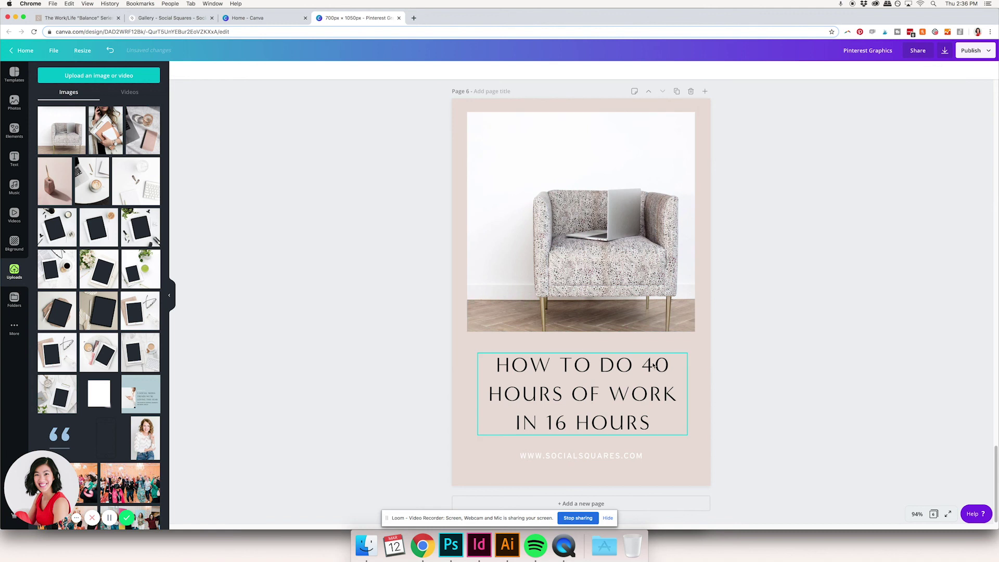
# - Make the armchair photo fill the whole of page 6 and shift it so the chair sits centered
pyautogui.click(786, 375)
pyautogui.moveTo(656, 297); pyautogui.dragTo(641, 283)
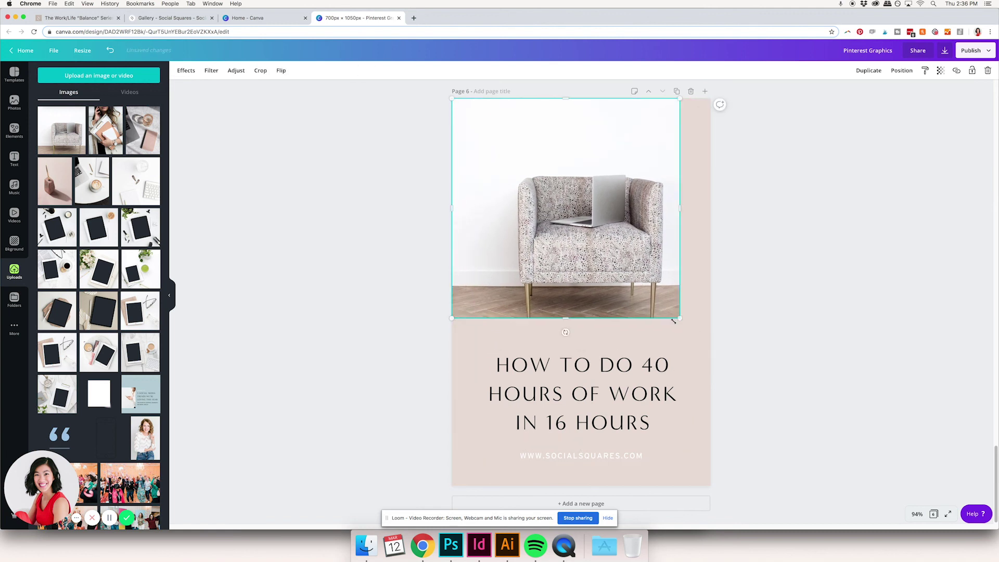
pyautogui.moveTo(724, 380); pyautogui.dragTo(825, 521)
pyautogui.moveTo(660, 294); pyautogui.dragTo(619, 294)
pyautogui.click(908, 330)
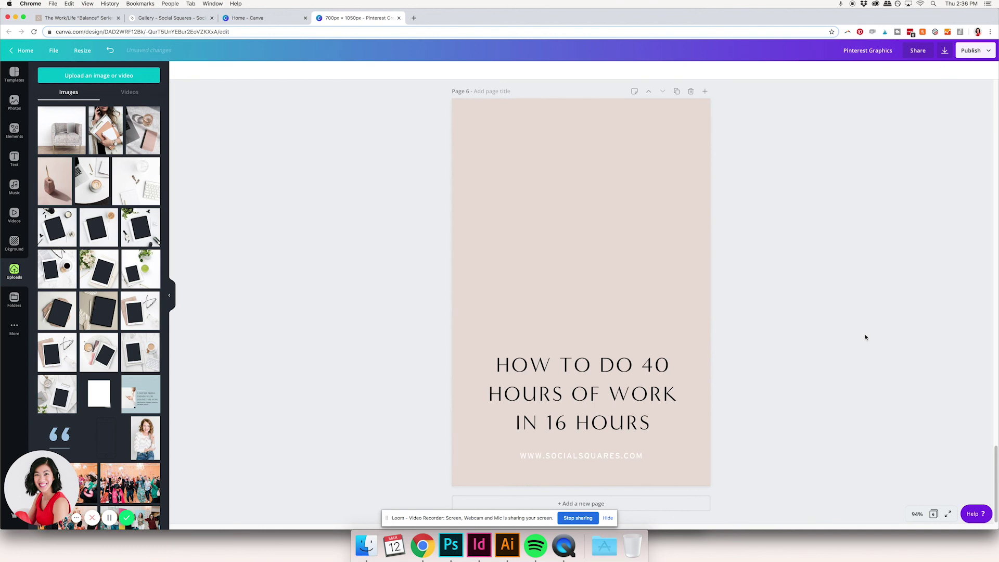
pyautogui.doubleClick(695, 319)
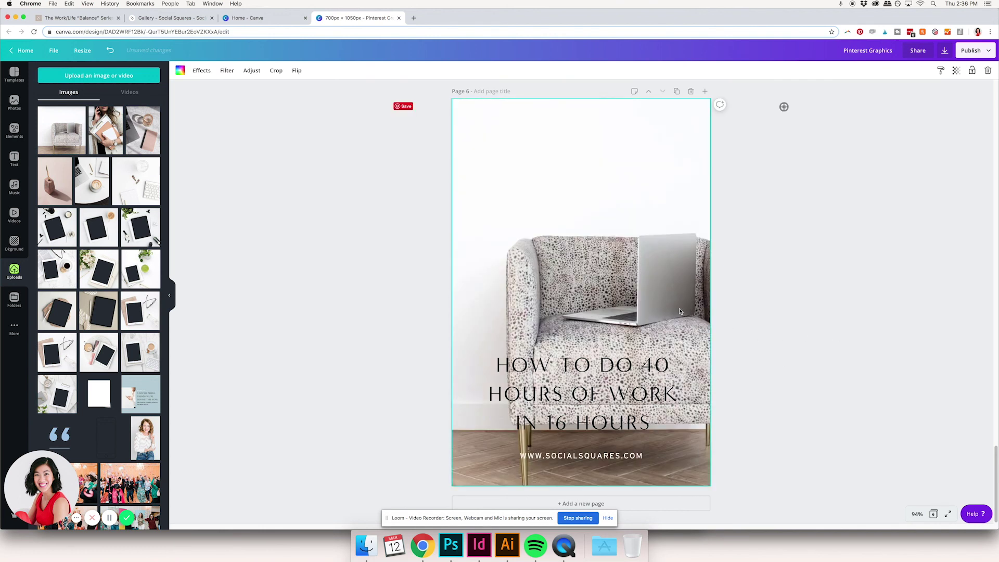
pyautogui.moveTo(671, 307); pyautogui.dragTo(616, 306)
pyautogui.click(888, 324)
# - Move page 6's headline up into the white space above the armchair
pyautogui.click(632, 394)
pyautogui.moveTo(632, 394); pyautogui.dragTo(633, 172)
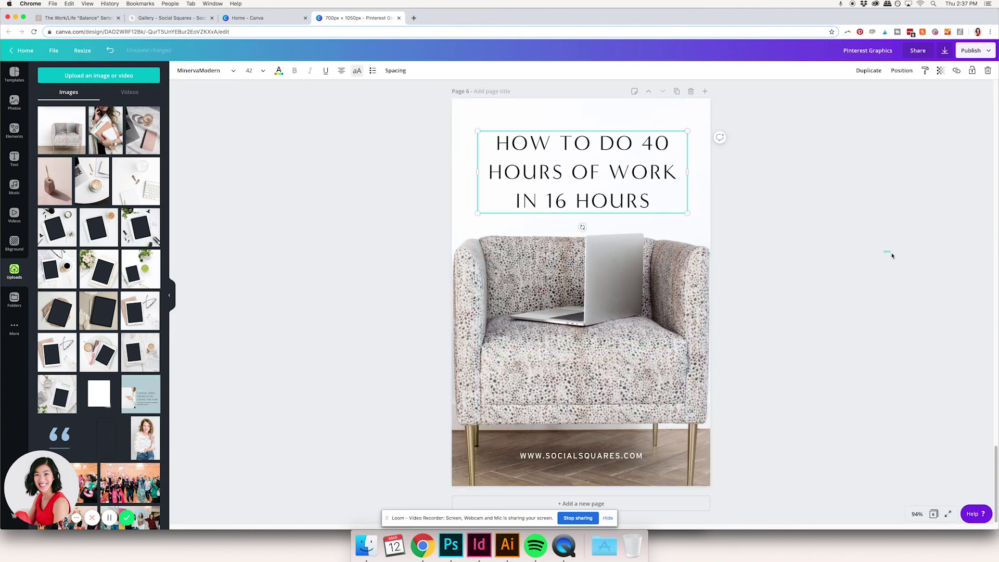
pyautogui.click(902, 312)
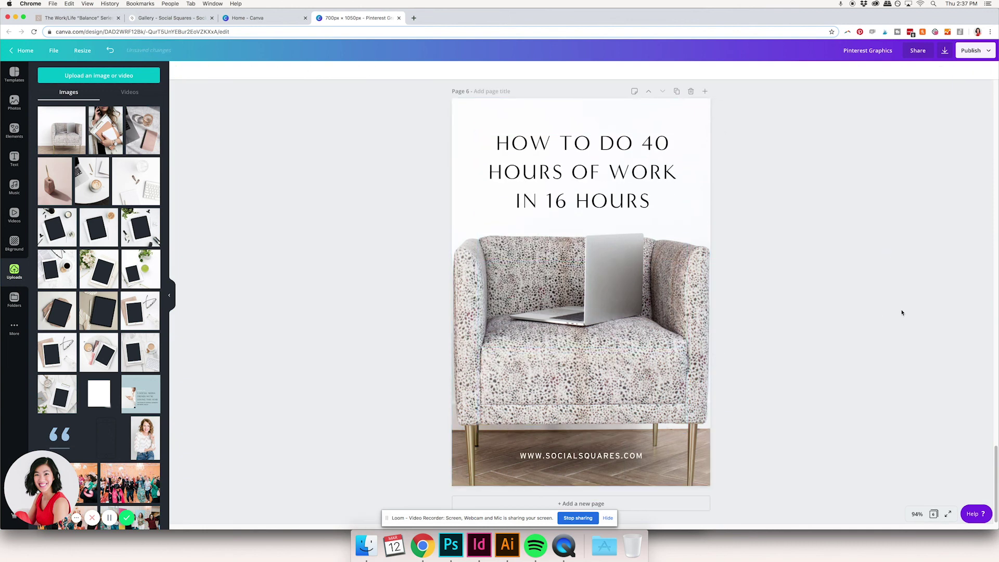
# - Duplicate page 6 with the full-page armchair photo and select the copy's headline
pyautogui.click(677, 92)
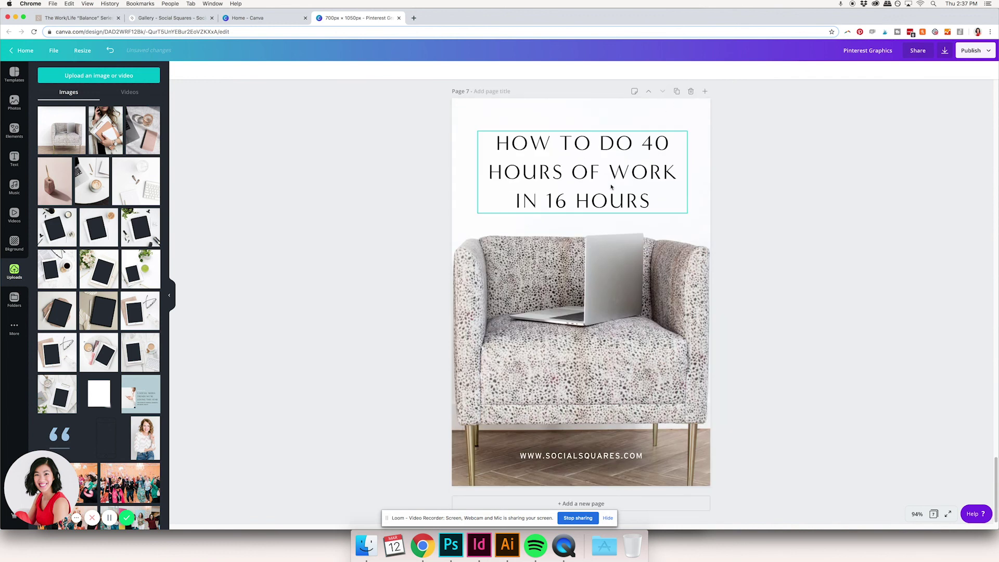
pyautogui.click(611, 213)
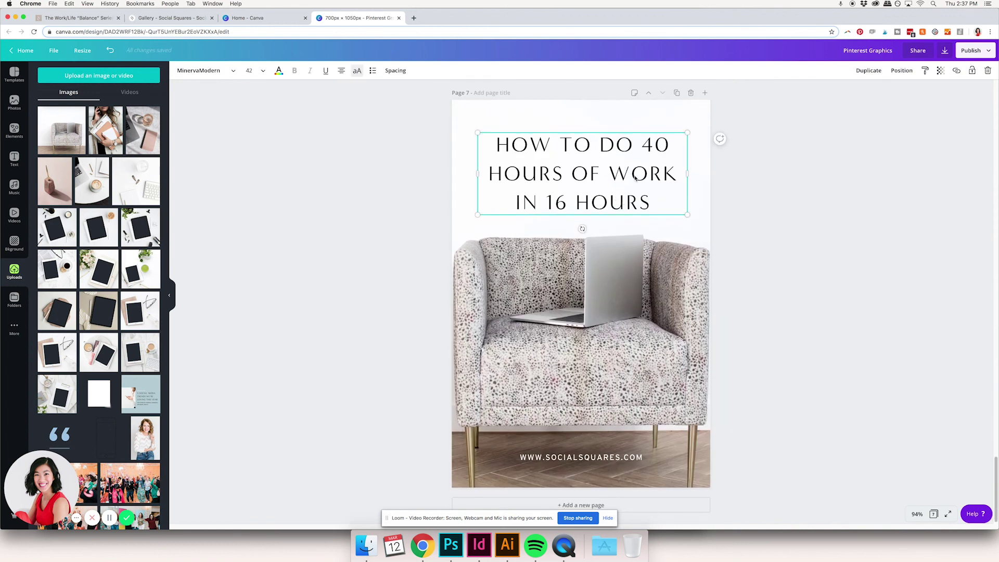
pyautogui.doubleClick(636, 178)
pyautogui.click(331, 188)
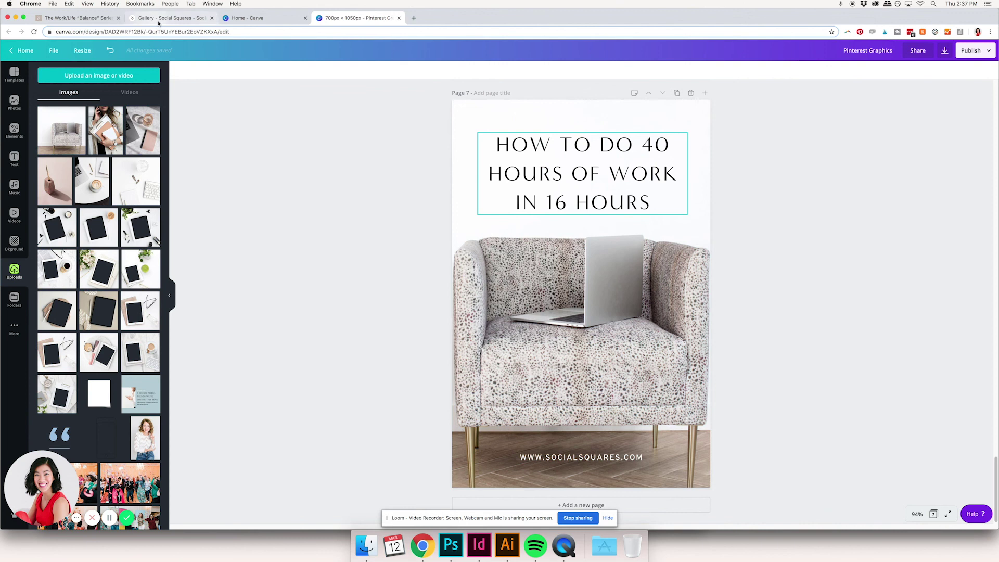
# - Switch to the work/life balance blog post and copy the subheading "Prioritize your workday with a specific block schedule"
pyautogui.click(78, 17)
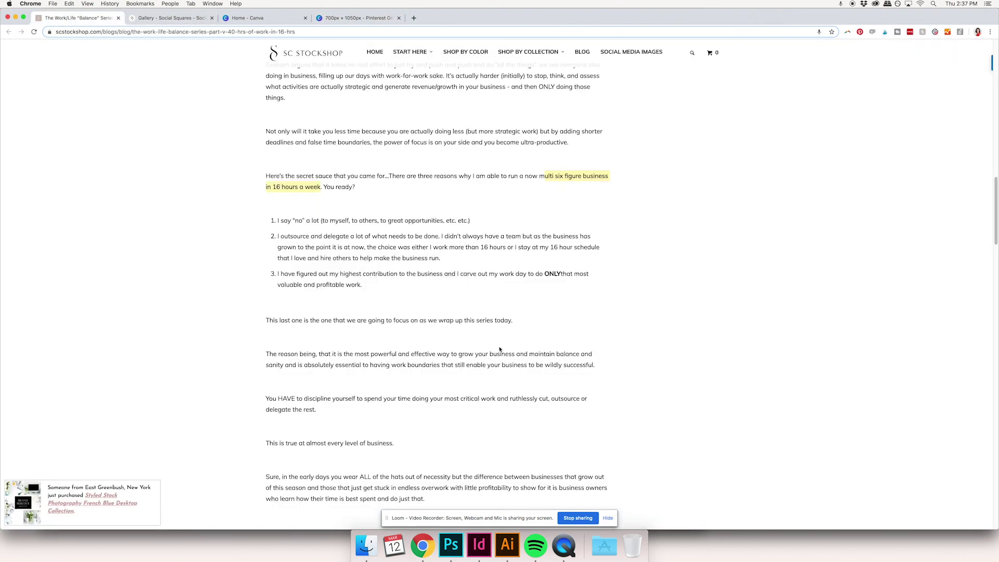
pyautogui.scroll(-2, 509, 363)
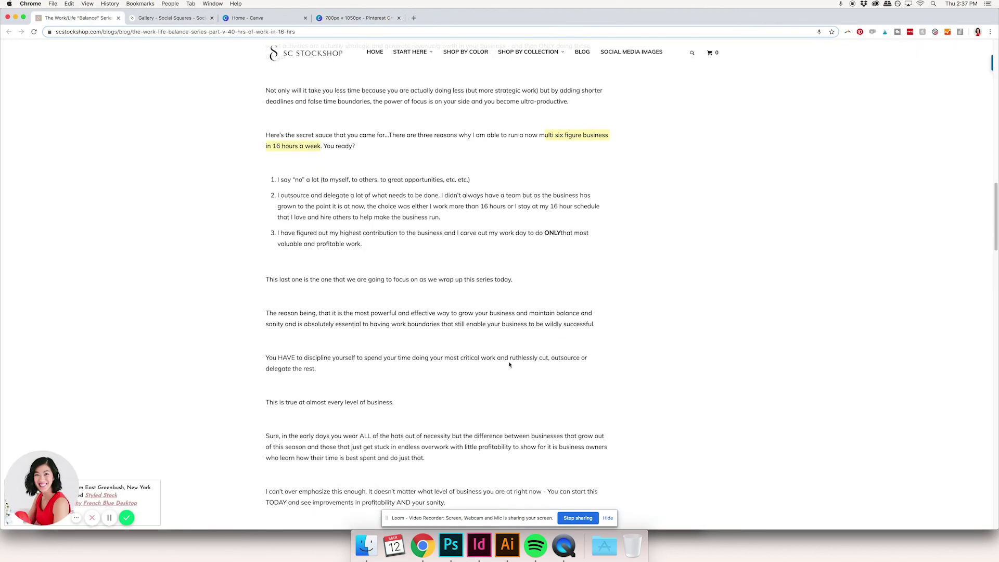
pyautogui.scroll(-1, 510, 364)
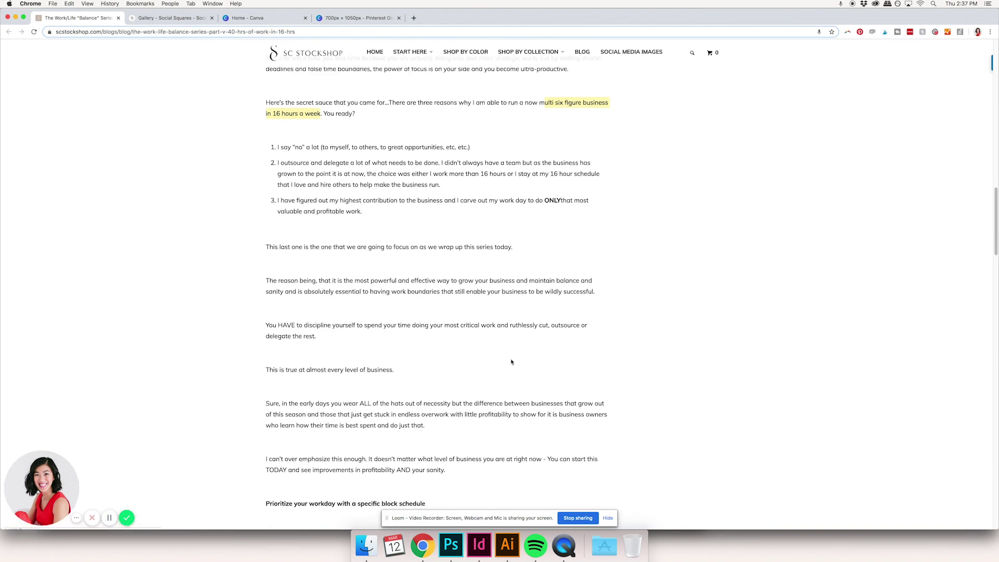
pyautogui.scroll(-4, 499, 353)
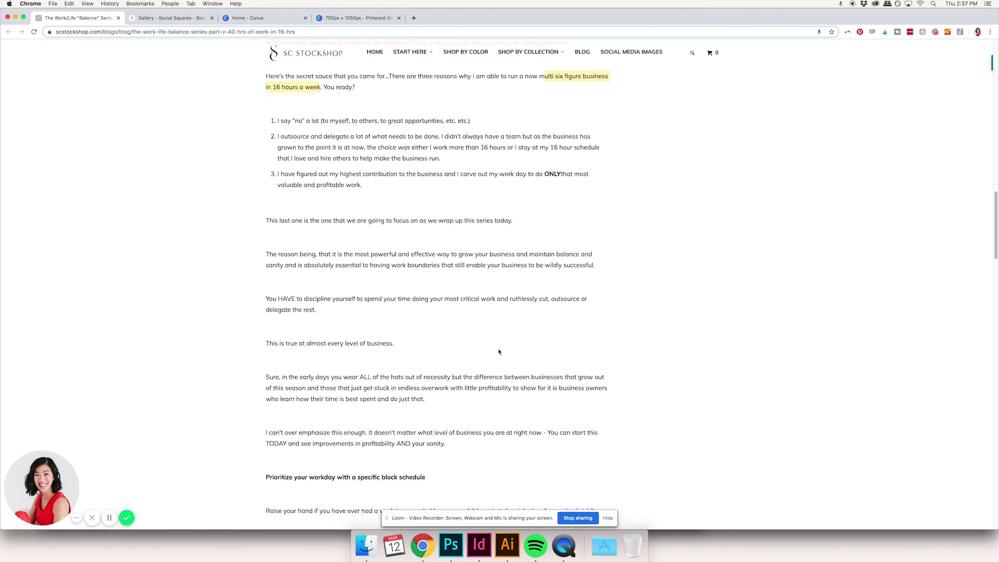
pyautogui.moveTo(349, 397); pyautogui.dragTo(266, 394)
pyautogui.scroll(-7, 429, 381)
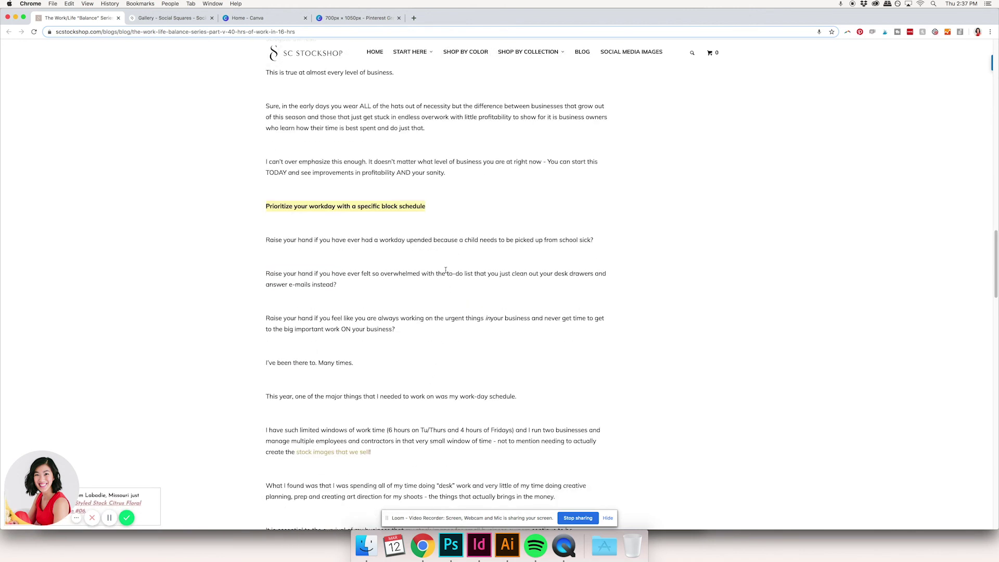
# - Back in the Canva design, replace page 7's headline with "How to prioritize your workday with a specific block schedule"
pyautogui.click(358, 18)
pyautogui.doubleClick(644, 181)
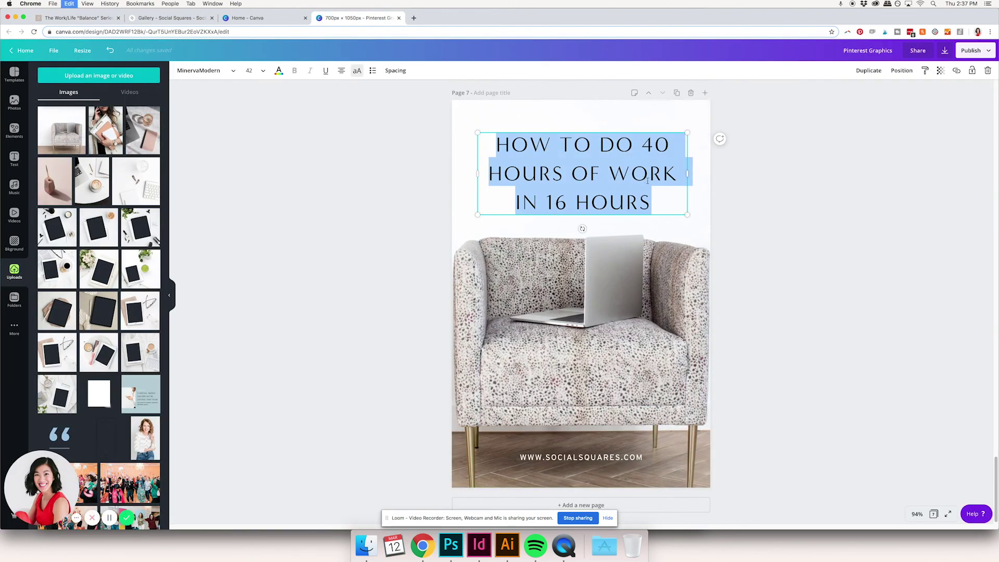
pyautogui.write('PRIORITIZE YOUR WORKDAY WITH A SPECIFIC BLOCK SCHEDULE')
pyautogui.doubleClick(492, 146)
pyautogui.click(492, 145)
pyautogui.write('How to')
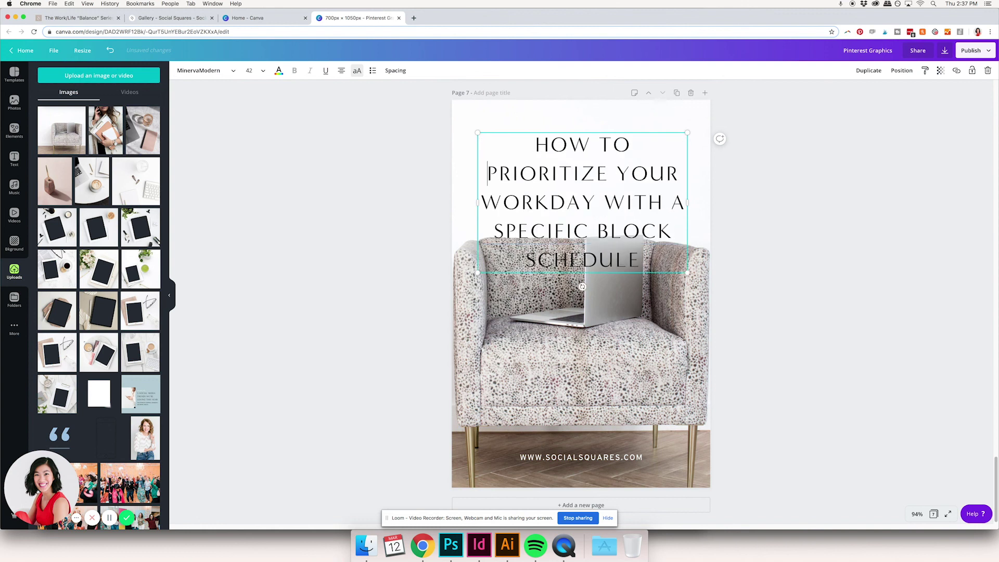
# - Shorten page 7's headline to "How to prioritize your workday with a block schedule"
pyautogui.moveTo(598, 231); pyautogui.dragTo(606, 261)
pyautogui.press('BackSpace')
pyautogui.press('Escape')
pyautogui.click(617, 233)
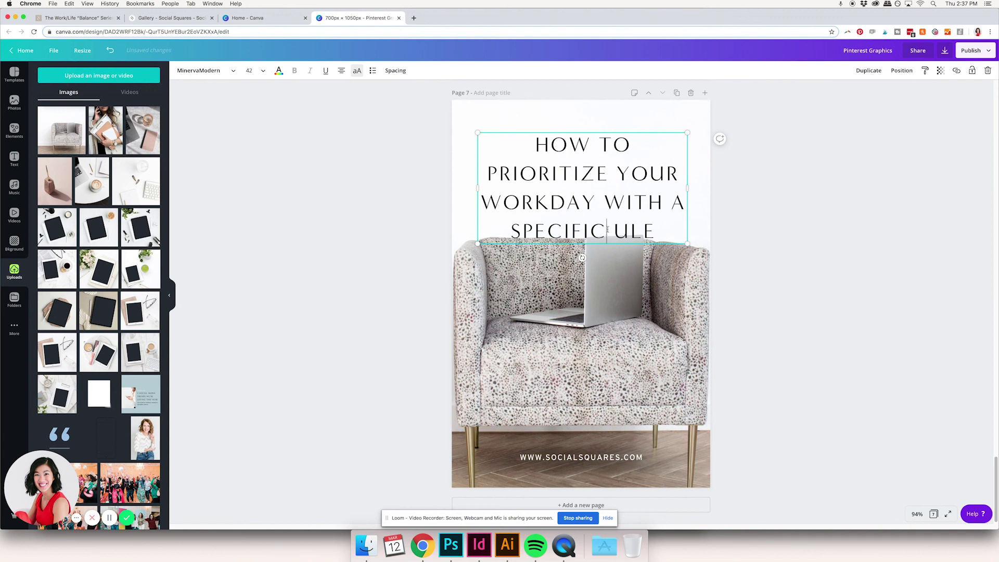
pyautogui.moveTo(639, 230); pyautogui.dragTo(499, 230)
pyautogui.write('BLOCK SCED')
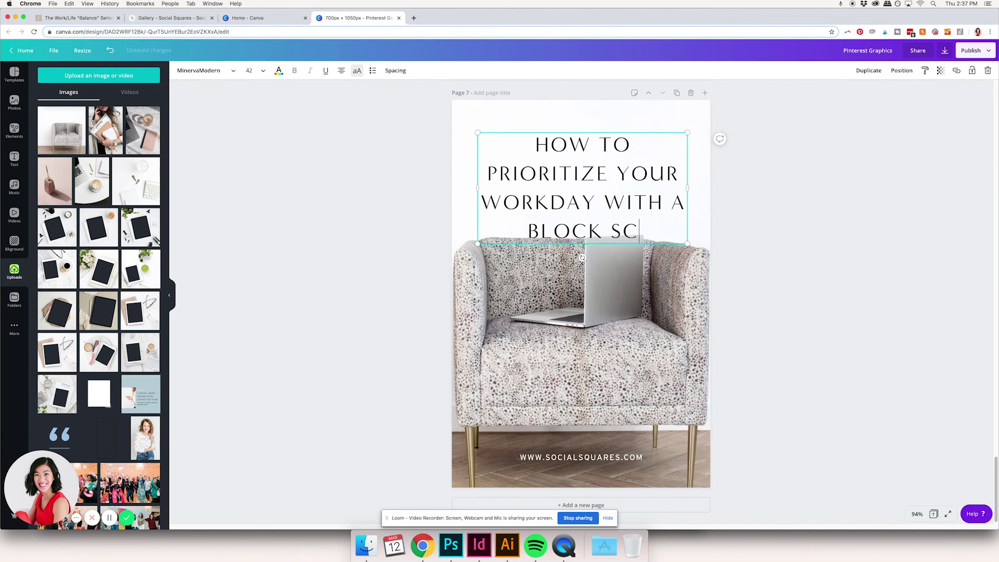
pyautogui.press('BackSpace')
pyautogui.press('BackSpace')
pyautogui.write('HEDULE')
pyautogui.press('Escape')
# - Set page 7's headline to font size 36 and widen its text box so it wraps onto three lines
pyautogui.click(574, 160)
pyautogui.click(260, 76)
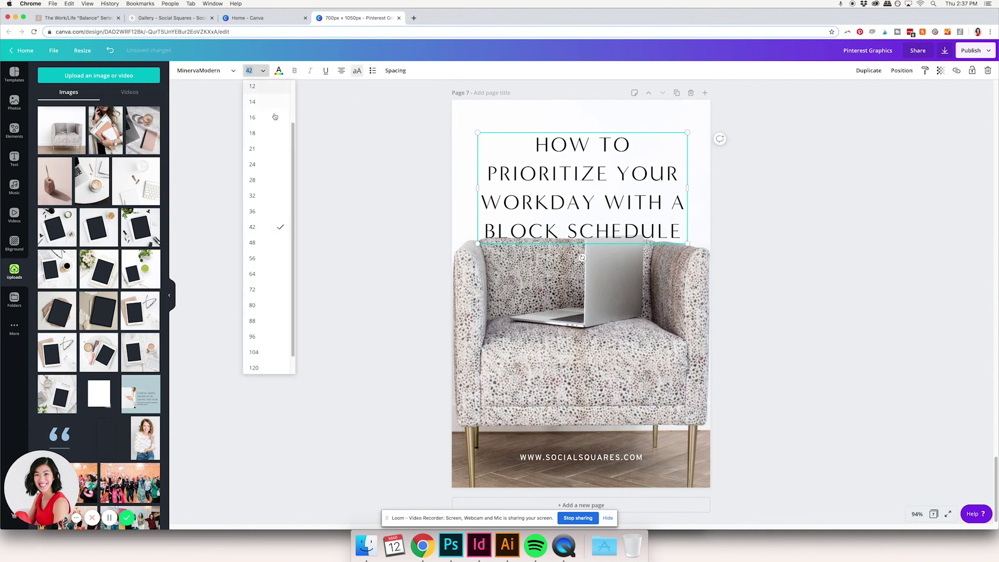
pyautogui.click(268, 215)
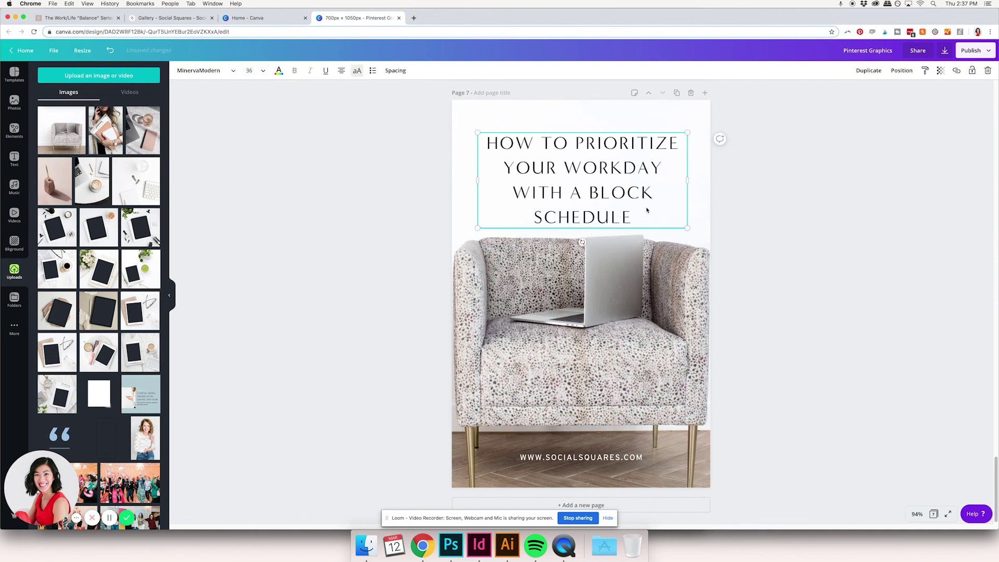
pyautogui.moveTo(692, 180); pyautogui.dragTo(697, 179)
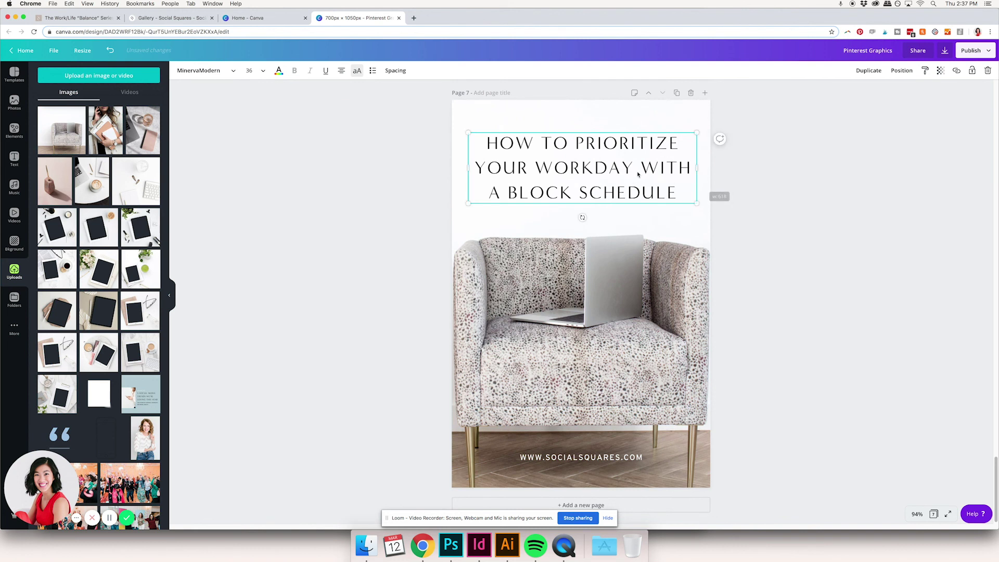
pyautogui.scroll(3, 756, 207)
pyautogui.scroll(-3, 756, 207)
# - Delete the armchair photo from page 7
pyautogui.click(689, 262)
pyautogui.press('Escape')
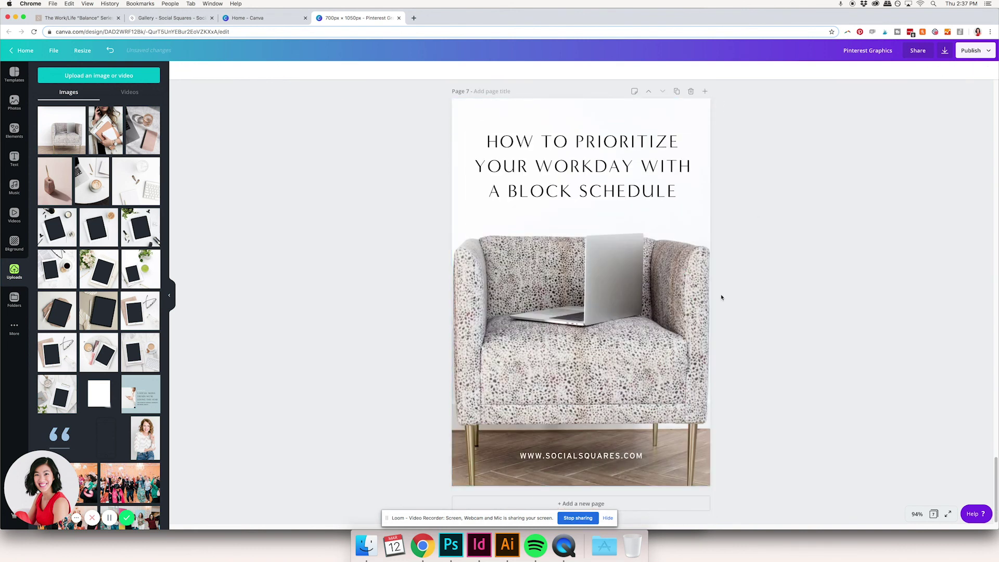
pyautogui.press('Delete')
# - Upload the dark-floor photo of a woman working on a laptop at a round white table from Finder to the Canva design
pyautogui.click(366, 545)
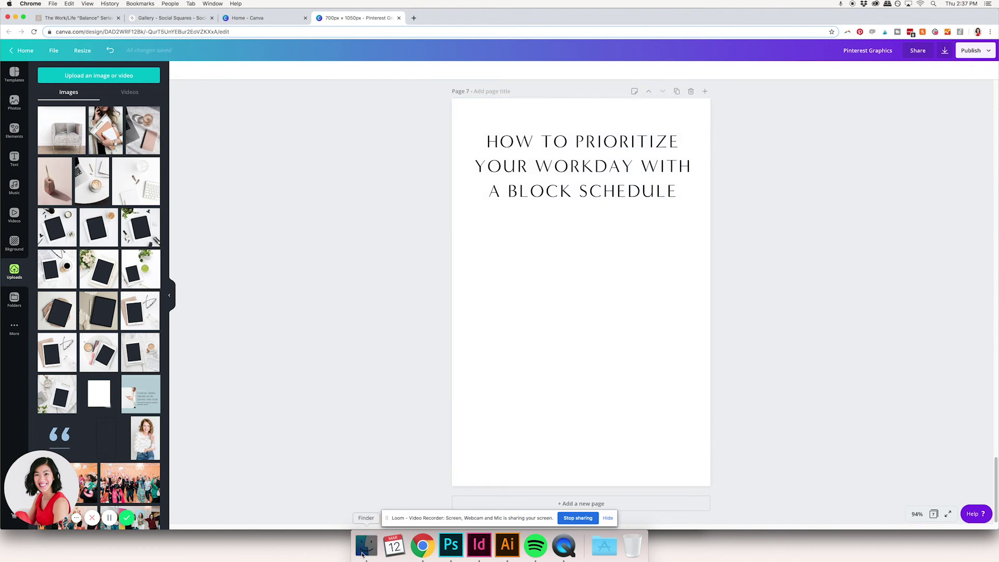
pyautogui.click(761, 248)
pyautogui.click(816, 104)
pyautogui.moveTo(816, 104); pyautogui.dragTo(395, 250)
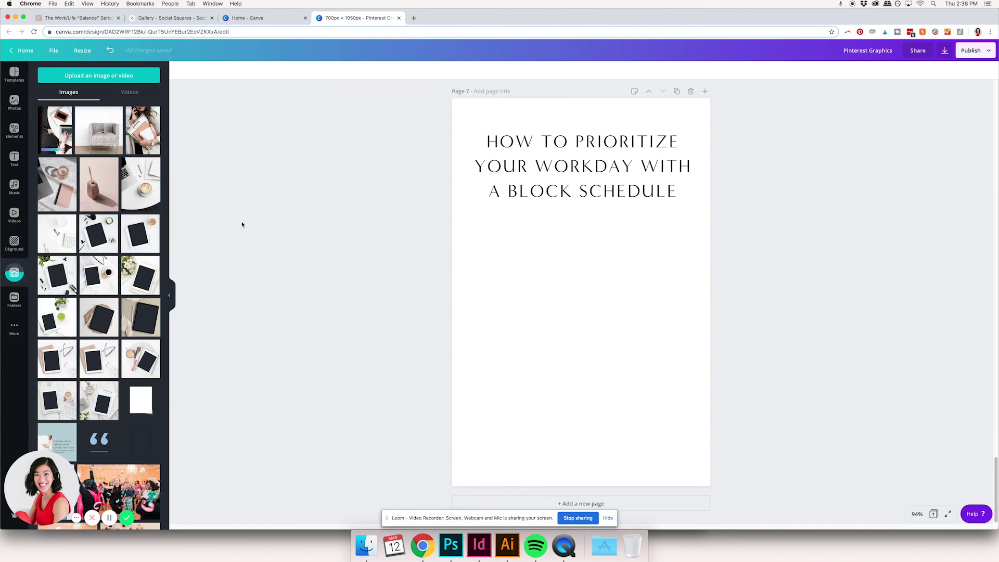
# - Place the laptop photo on page 7 behind the text and enlarge it to 750 by 1,050 to cover the page
pyautogui.moveTo(553, 312); pyautogui.dragTo(519, 241)
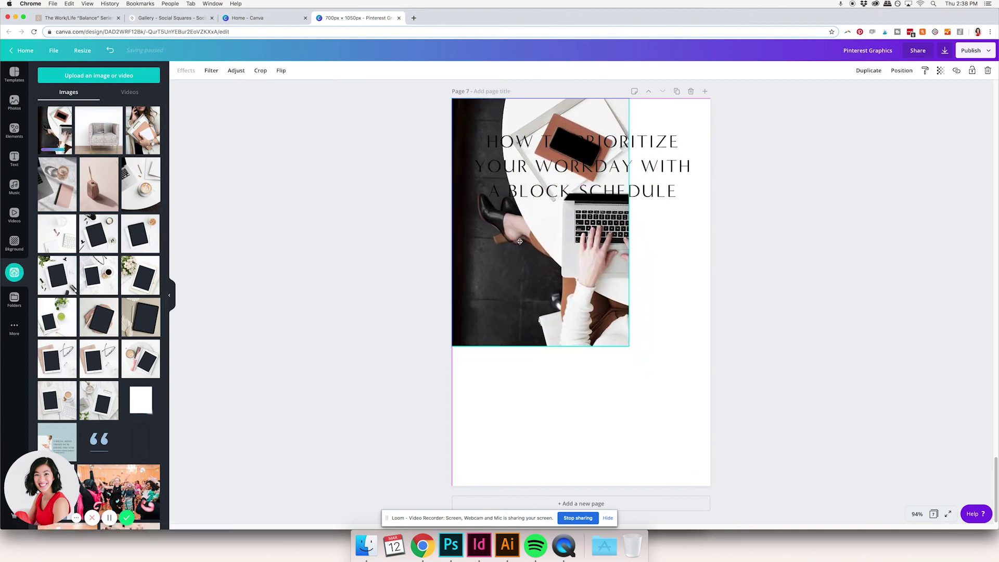
pyautogui.moveTo(628, 346); pyautogui.dragTo(734, 481)
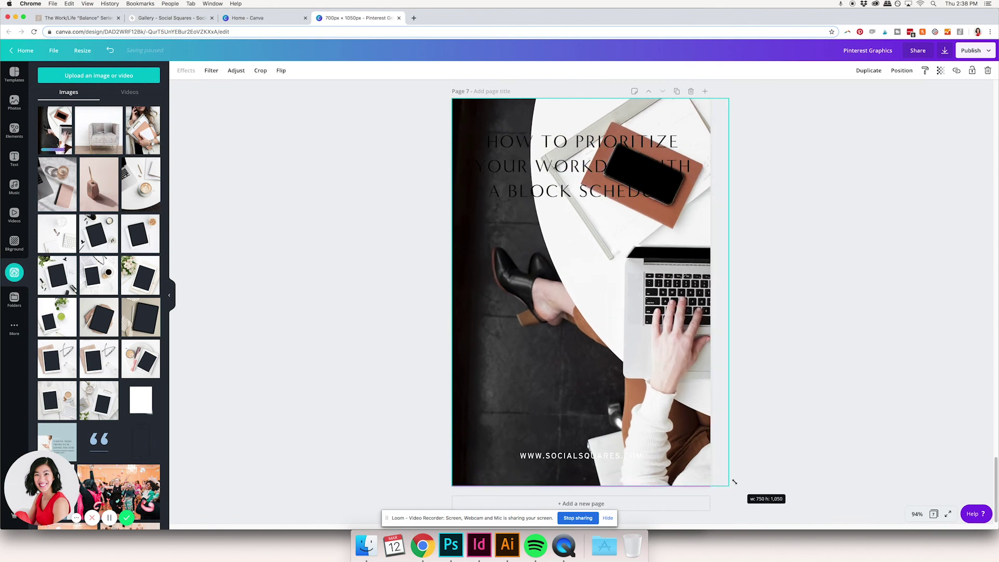
pyautogui.click(784, 414)
# - Move page 7's headline down over the dark floor and narrow its text box so it wraps onto five lines
pyautogui.click(594, 155)
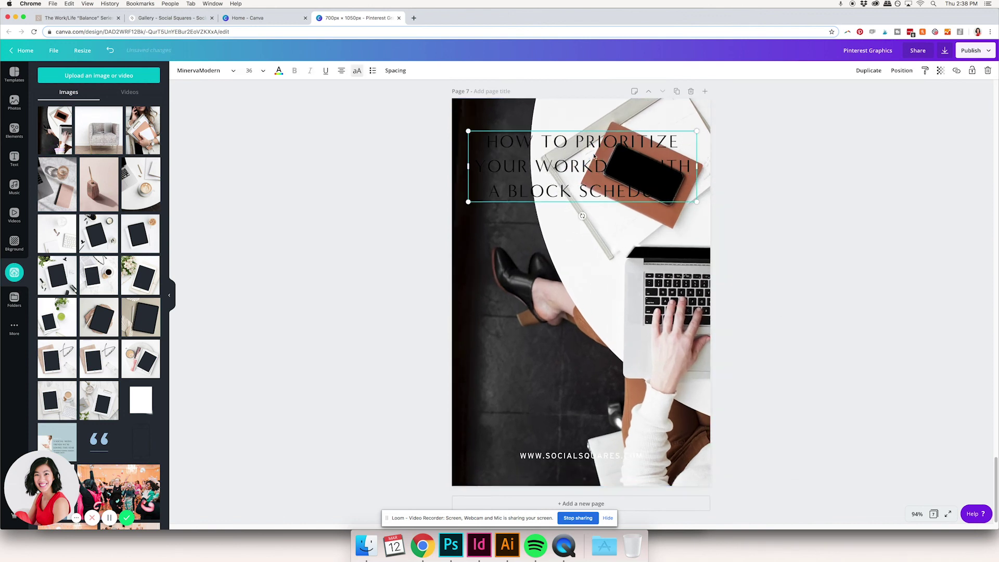
pyautogui.moveTo(600, 263); pyautogui.dragTo(602, 350)
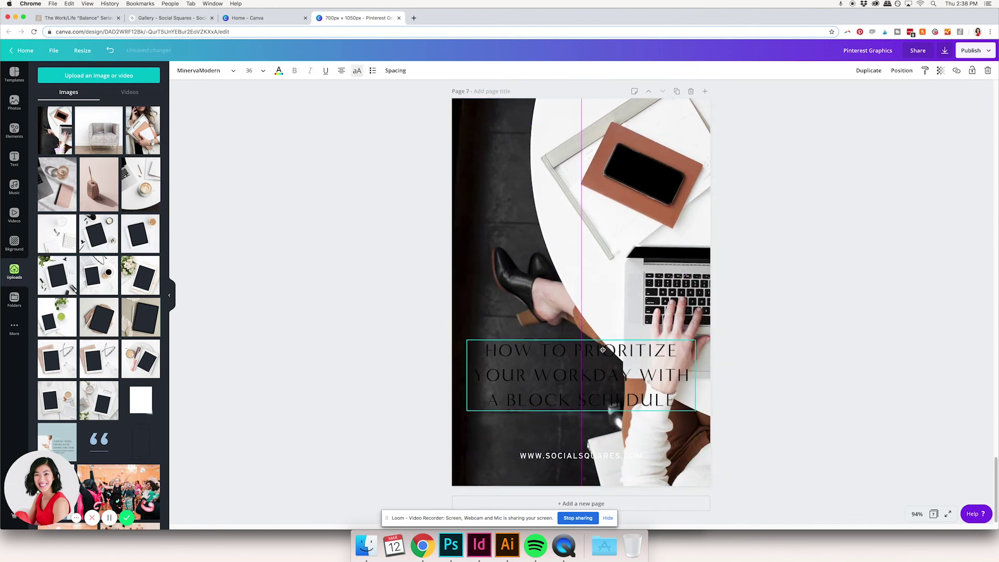
pyautogui.click(751, 350)
pyautogui.click(705, 333)
pyautogui.click(633, 353)
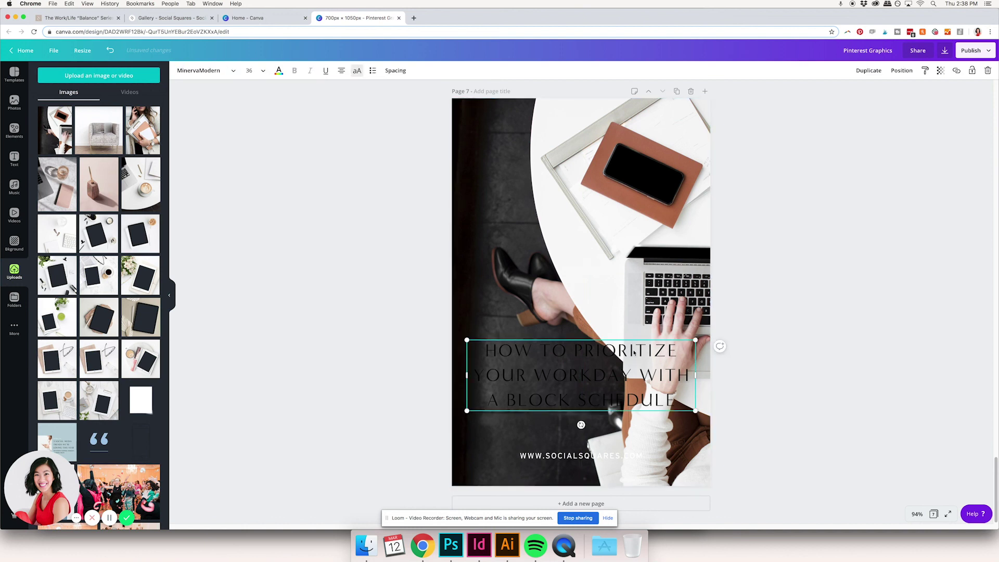
pyautogui.moveTo(682, 375); pyautogui.dragTo(637, 375)
pyautogui.moveTo(562, 356); pyautogui.dragTo(562, 332)
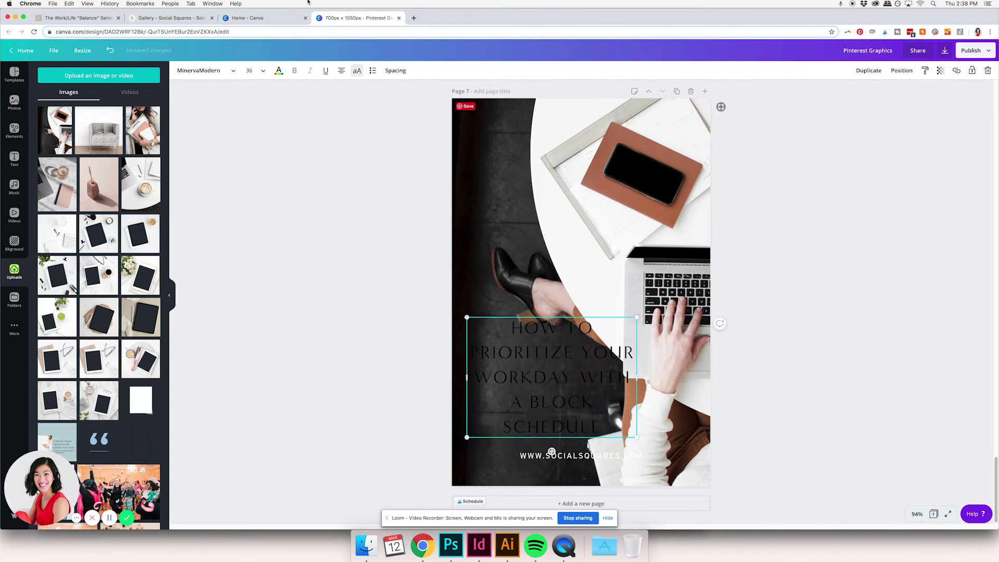
# - Left-align page 7's headline and change its color to white
pyautogui.click(341, 72)
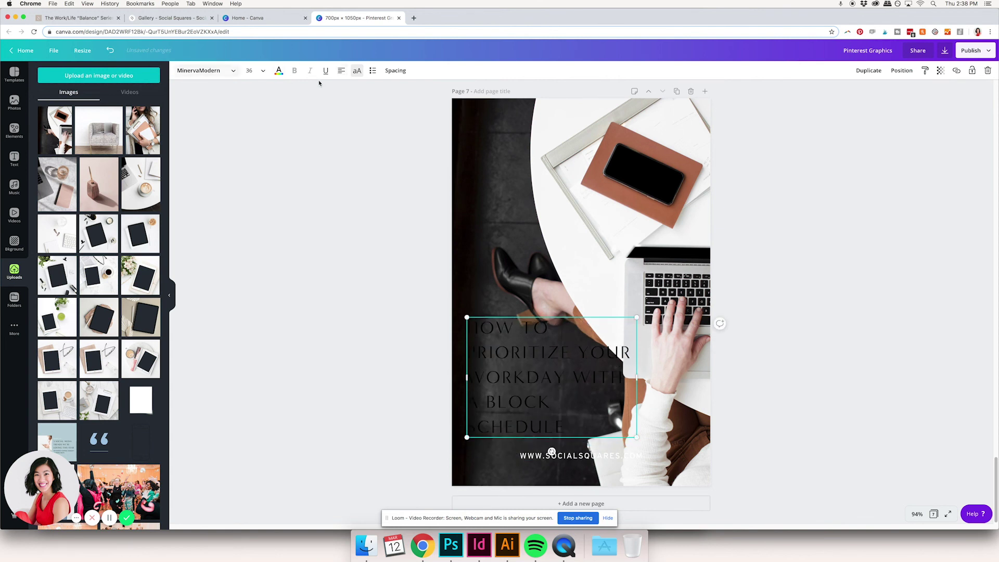
pyautogui.click(279, 72)
pyautogui.click(130, 149)
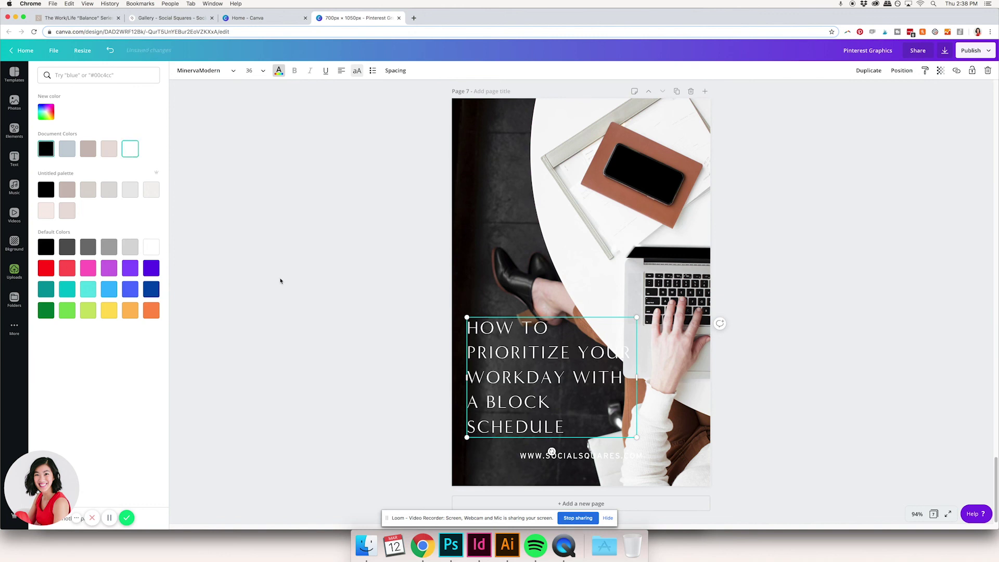
# - Line up page 7's website line with the headline's left edge and move the headline down just above it
pyautogui.click(565, 374)
pyautogui.moveTo(598, 463); pyautogui.dragTo(554, 466)
pyautogui.click(515, 385)
pyautogui.moveTo(515, 385); pyautogui.dragTo(515, 400)
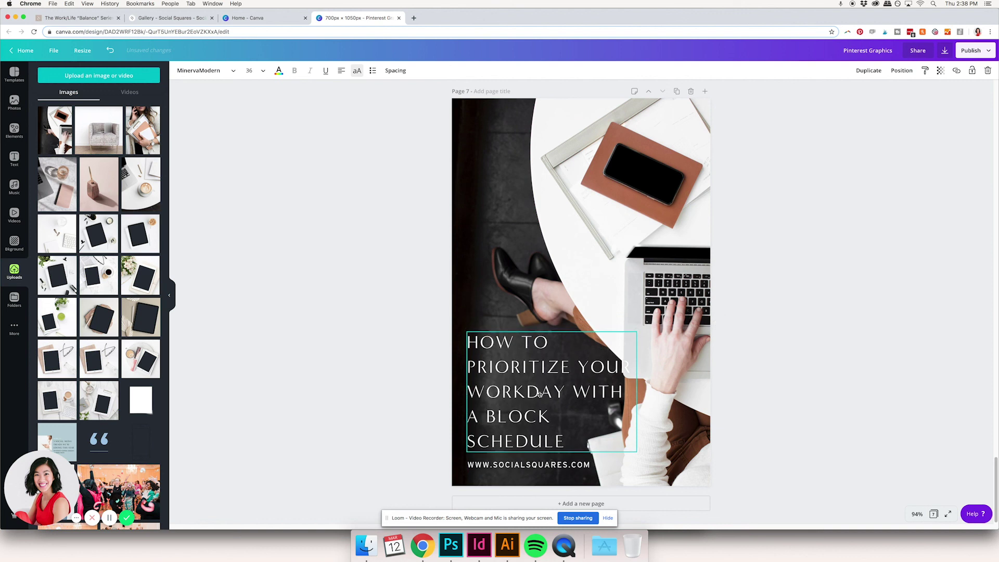
# - Set page 7's headline to font size 32 and narrow its text box to about 388 wide
pyautogui.click(263, 71)
pyautogui.click(260, 210)
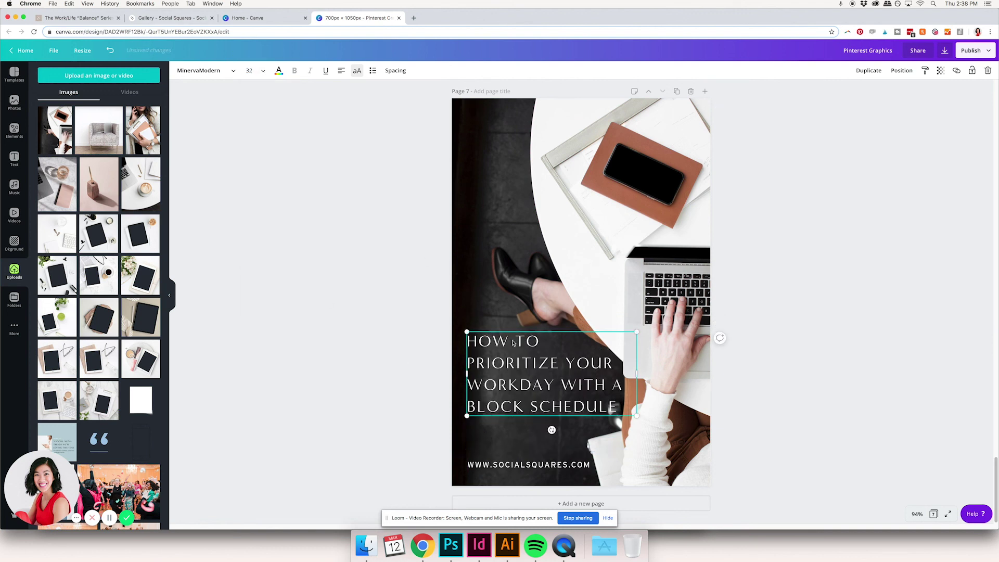
pyautogui.moveTo(623, 377)
pyautogui.mouseDown()
pyautogui.moveTo(598, 380)
pyautogui.moveTo(611, 381)
pyautogui.mouseUp()
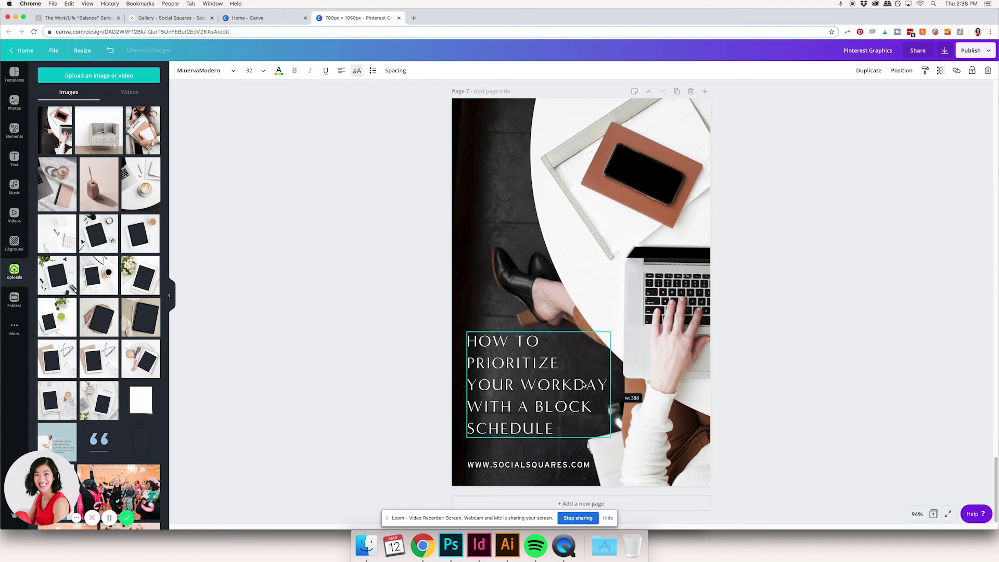
# - Nudge page 7's website line up slightly, closer to the headline
pyautogui.click(743, 383)
pyautogui.moveTo(528, 465); pyautogui.dragTo(528, 460)
pyautogui.click(762, 359)
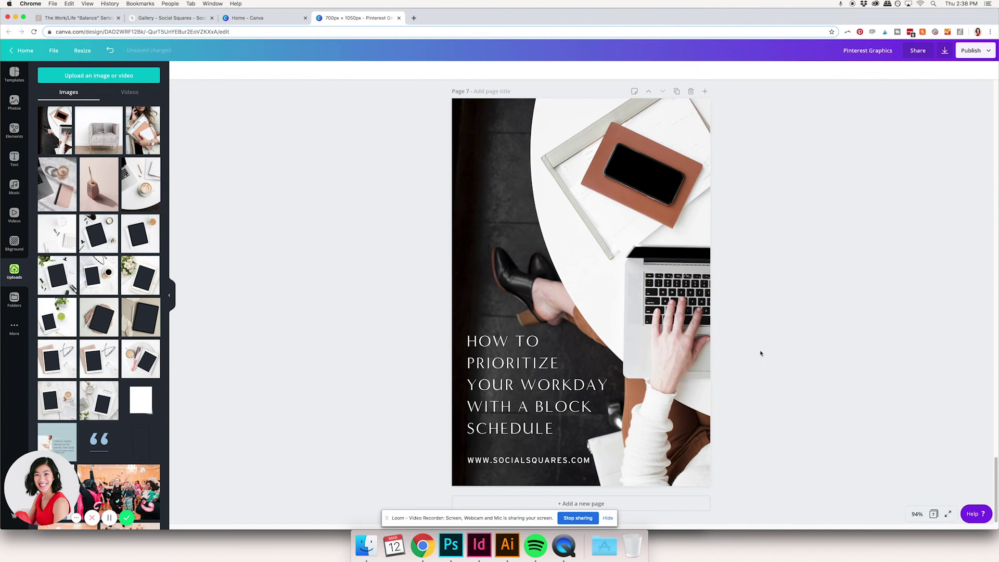
# - Duplicate page 7 and delete the full-page desk photo from the copy
pyautogui.scroll(5, 763, 355)
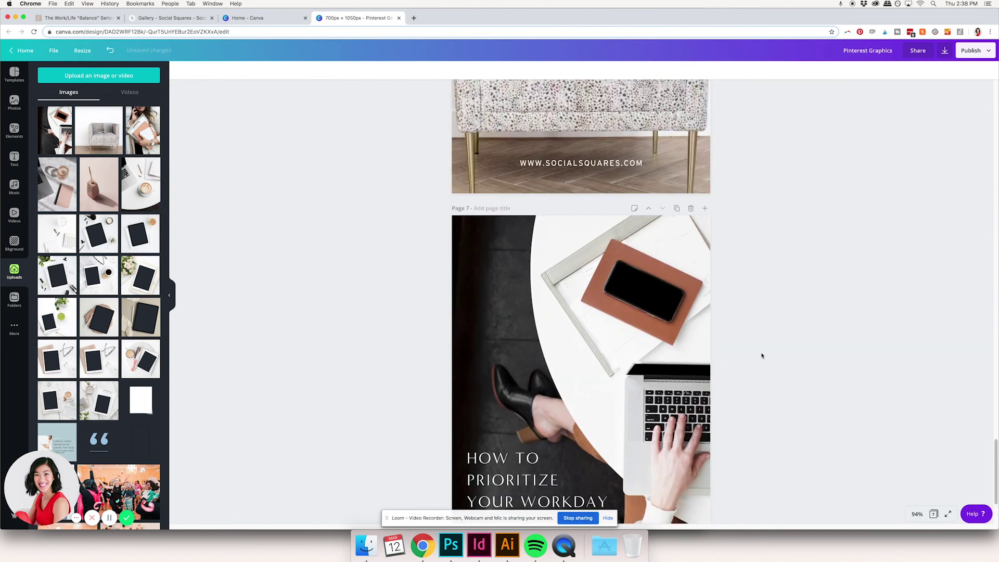
pyautogui.scroll(15, 762, 355)
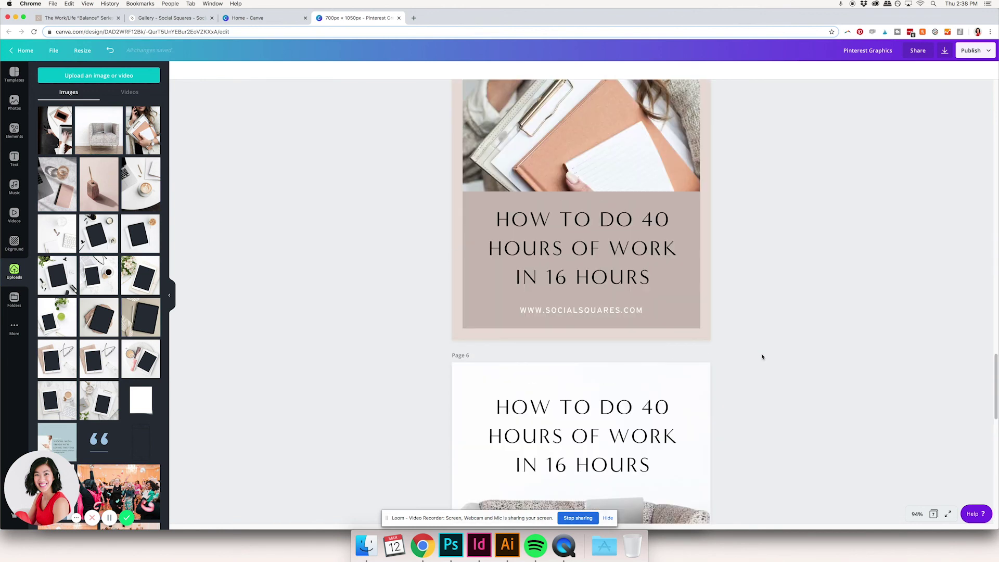
pyautogui.scroll(3, 762, 357)
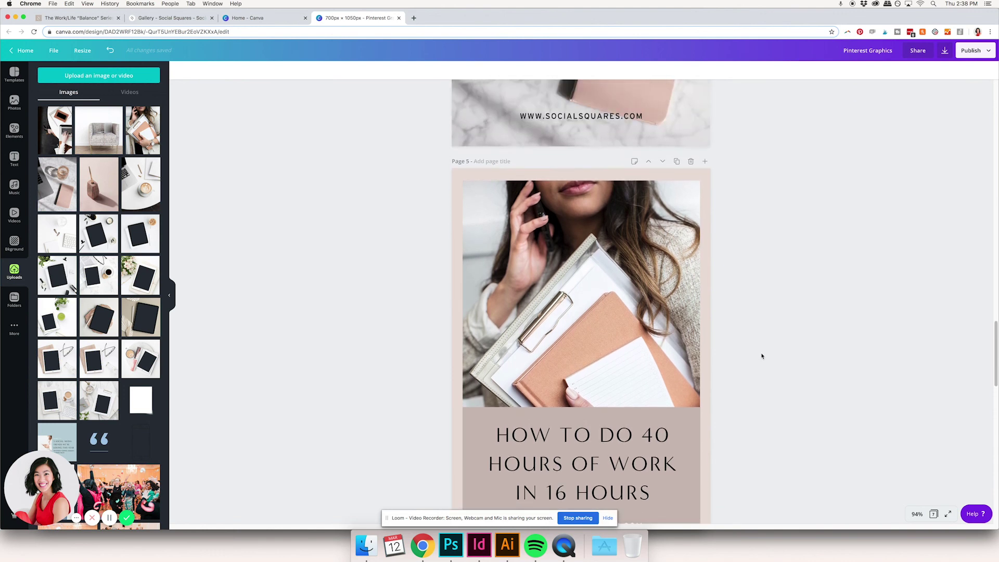
pyautogui.scroll(10, 761, 358)
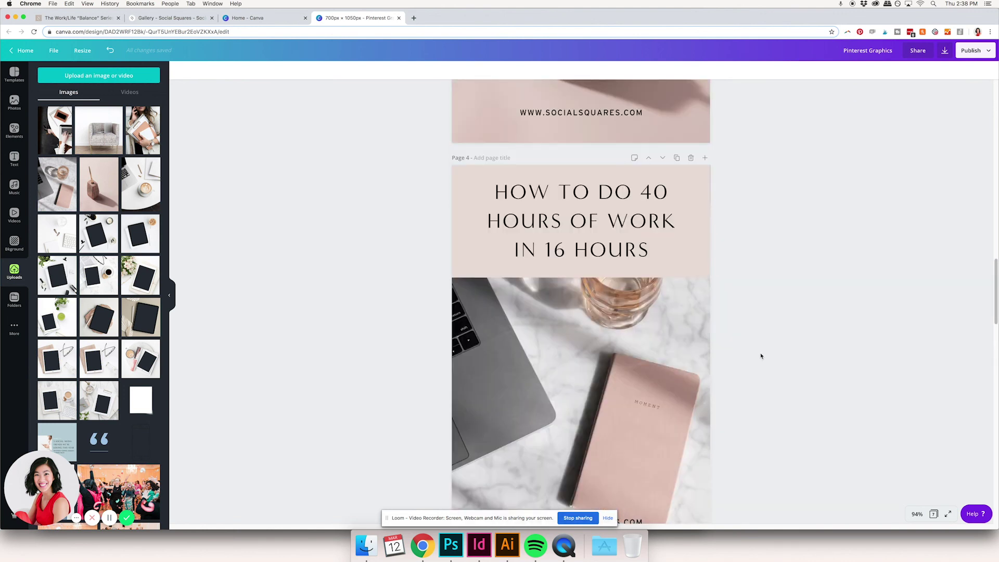
pyautogui.scroll(20, 761, 357)
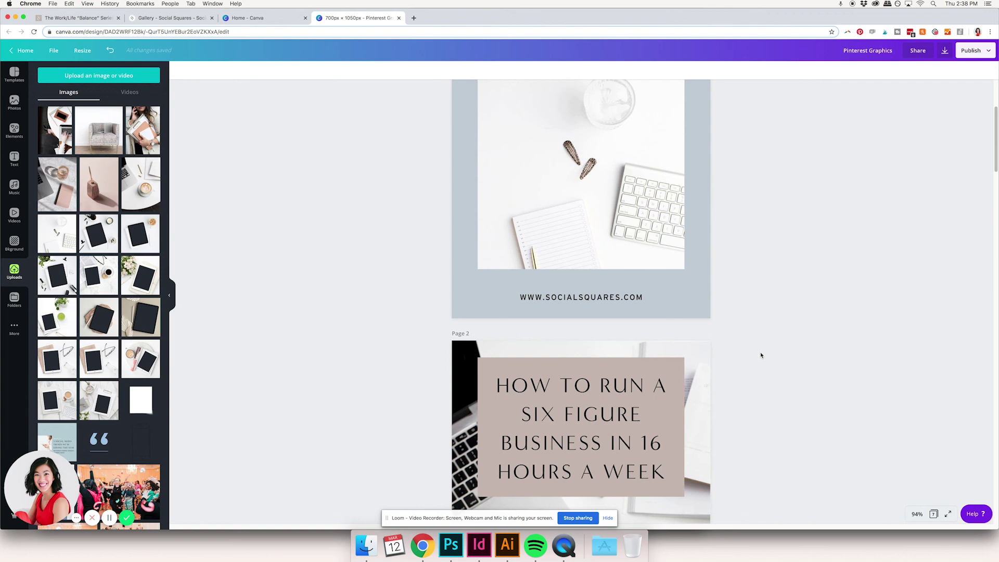
pyautogui.scroll(-20, 761, 354)
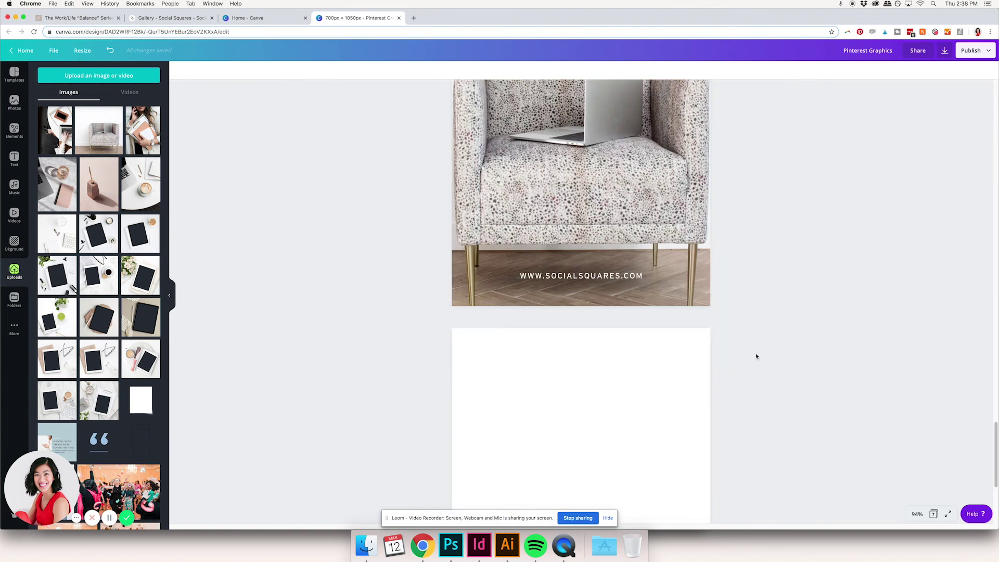
pyautogui.click(676, 92)
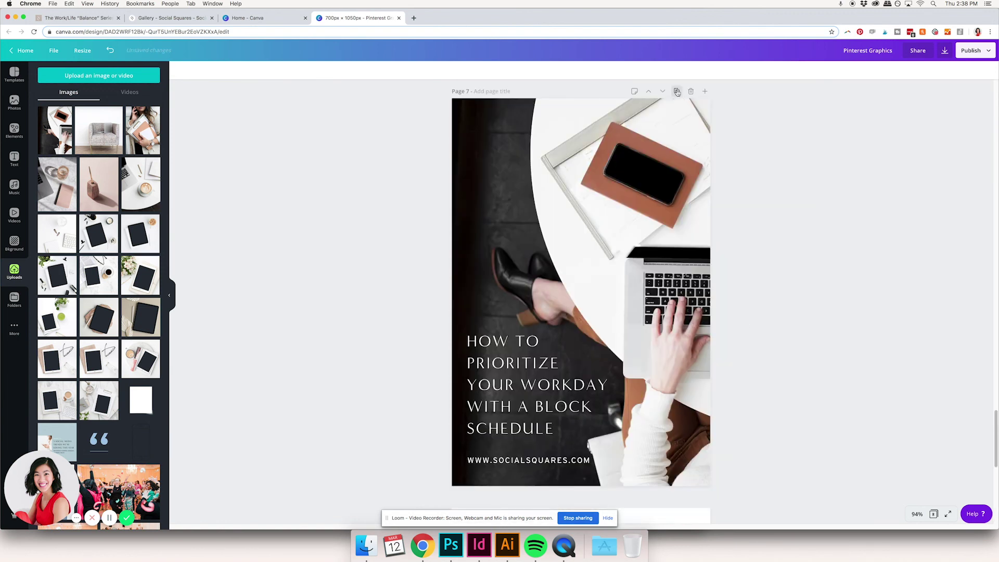
pyautogui.click(519, 251)
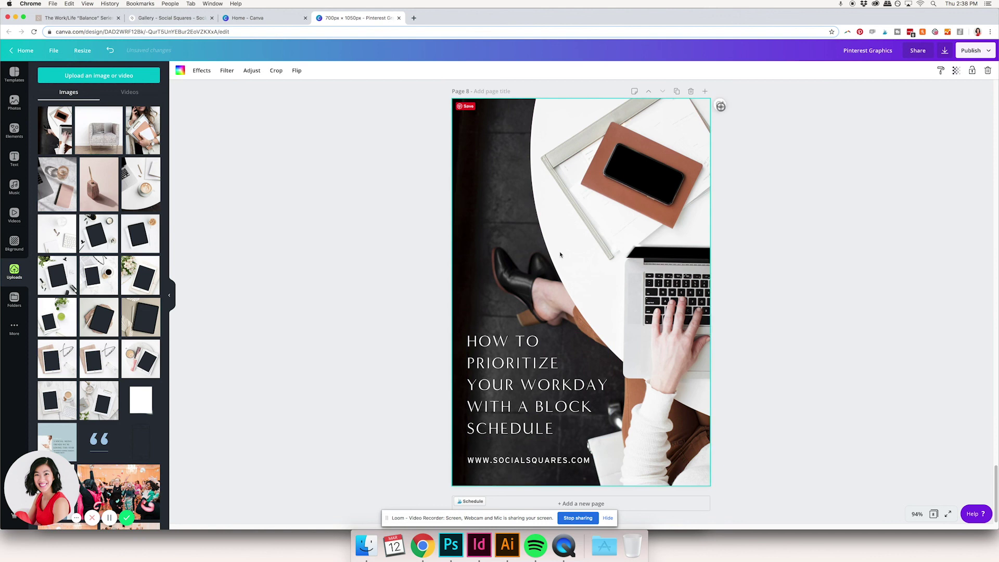
pyautogui.press('Delete')
# - Select the headline and website line together on page 8 and change their text color to black
pyautogui.scroll(5, 711, 265)
pyautogui.scroll(-5, 696, 243)
pyautogui.scroll(-1, 597, 377)
pyautogui.click(589, 375)
pyautogui.moveTo(393, 376); pyautogui.dragTo(471, 466)
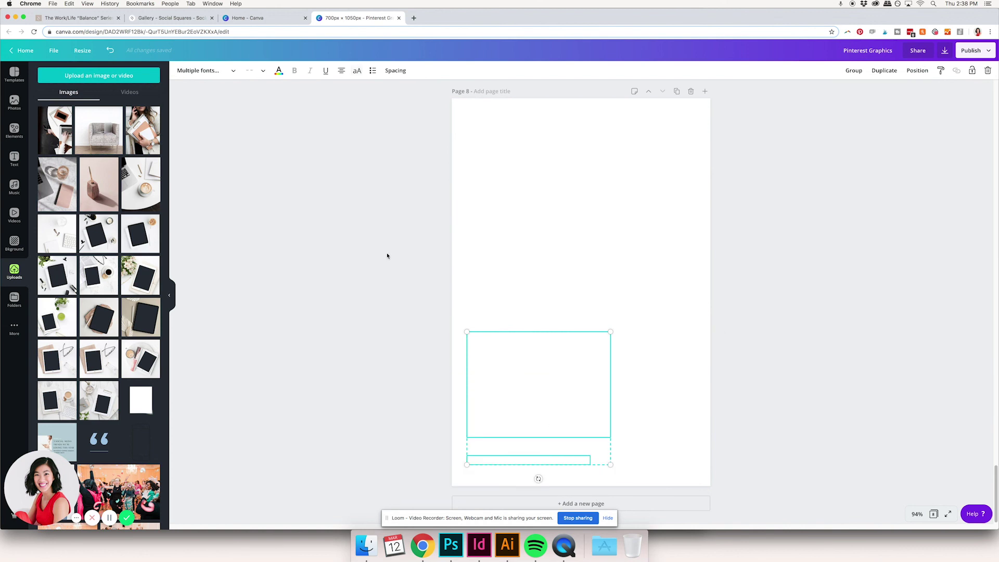
pyautogui.click(280, 71)
pyautogui.click(46, 152)
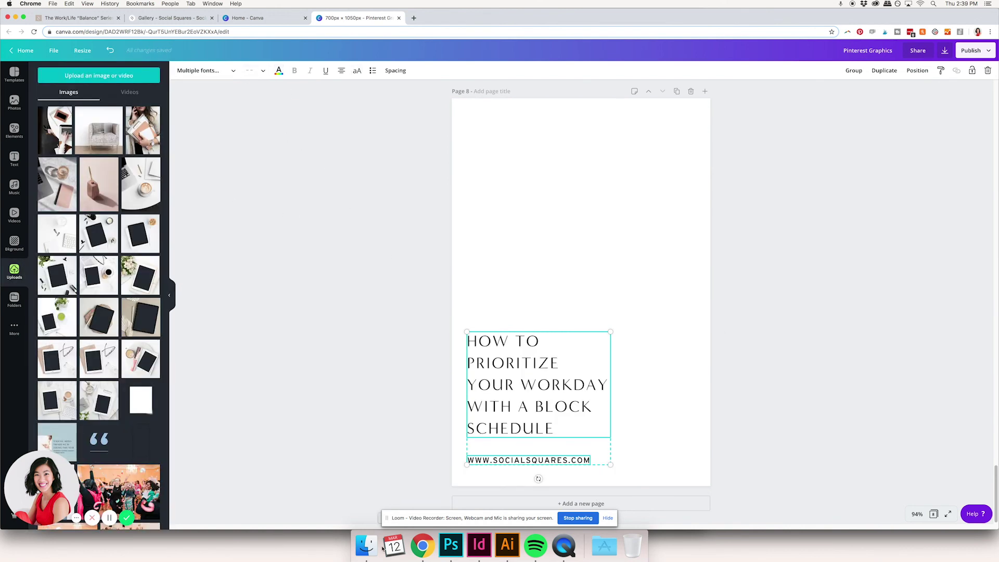
# - Upload the photo Social Squares_Styled Stock Photos for Social Media_0343.JPG from the Finder folder to the Canva uploads
pyautogui.click(366, 544)
pyautogui.click(503, 182)
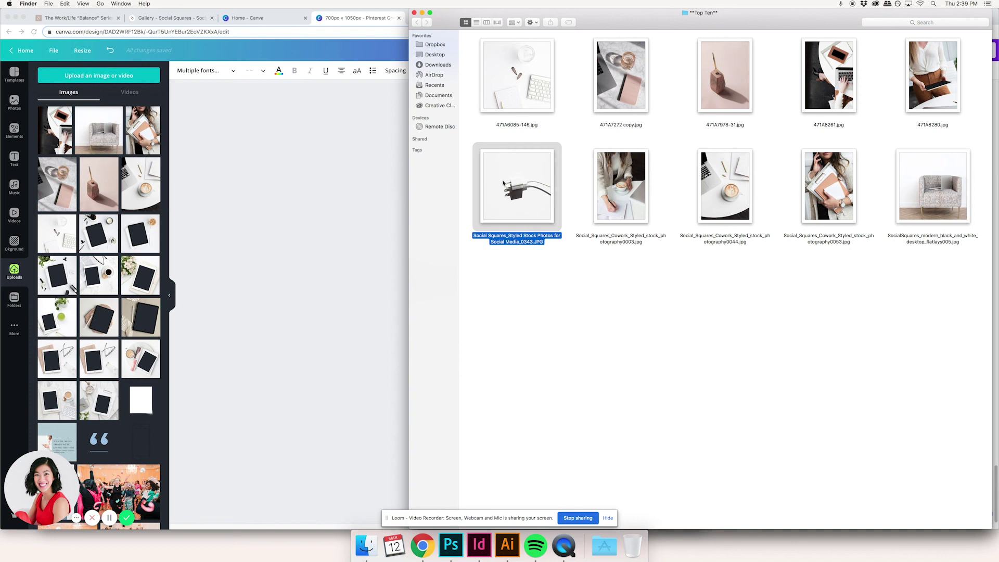
pyautogui.click(265, 229)
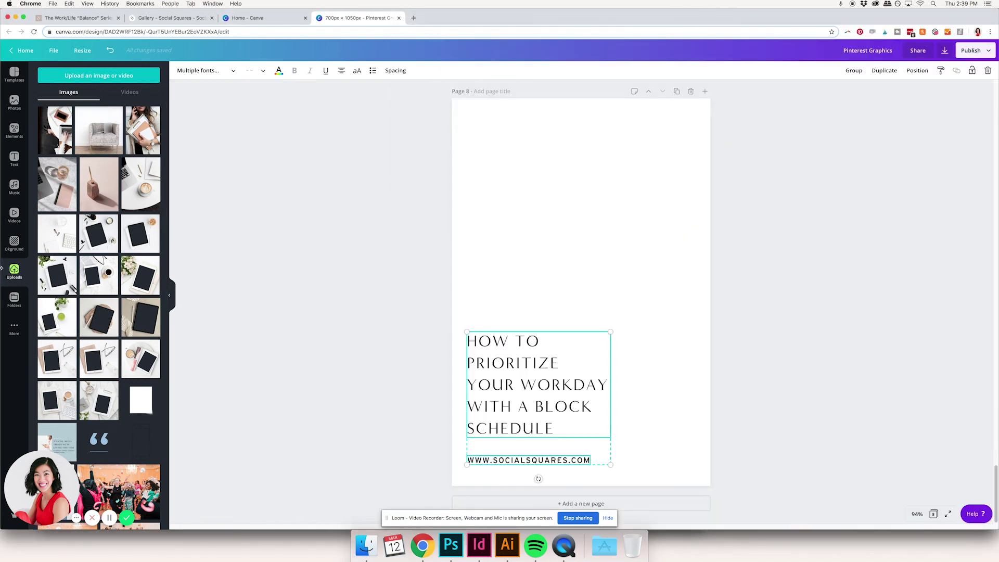
pyautogui.click(366, 545)
pyautogui.moveTo(503, 182); pyautogui.dragTo(330, 265)
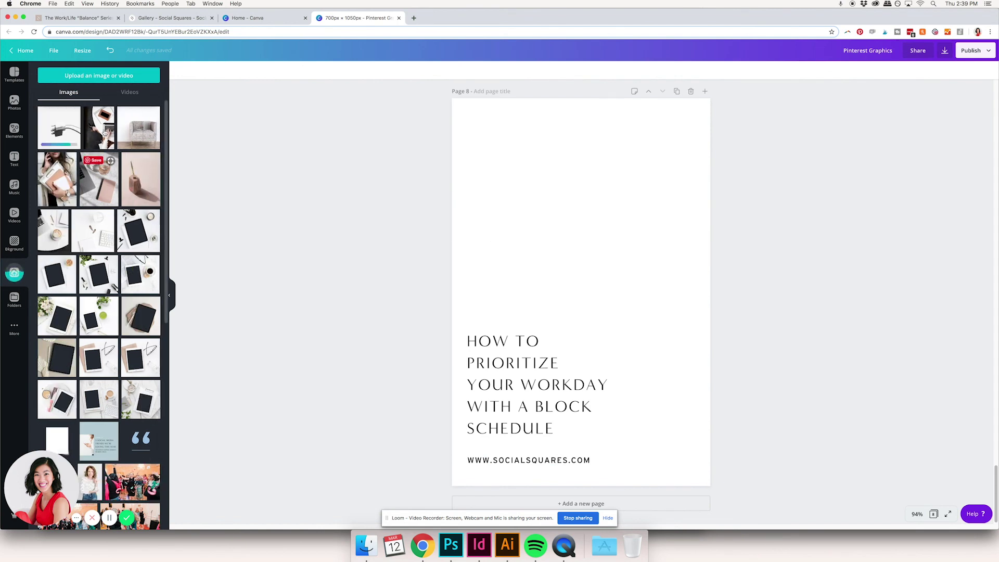
# - Add the plug photo to page 8, enlarge it and center it across the page above the headline
pyautogui.click(69, 126)
pyautogui.moveTo(600, 298); pyautogui.dragTo(558, 192)
pyautogui.moveTo(643, 298); pyautogui.dragTo(711, 264)
pyautogui.moveTo(626, 243); pyautogui.dragTo(654, 259)
pyautogui.click(384, 205)
# - Add a square behind page 8's photo and text, stretch it over the whole page and color it the taupe document color
pyautogui.click(15, 131)
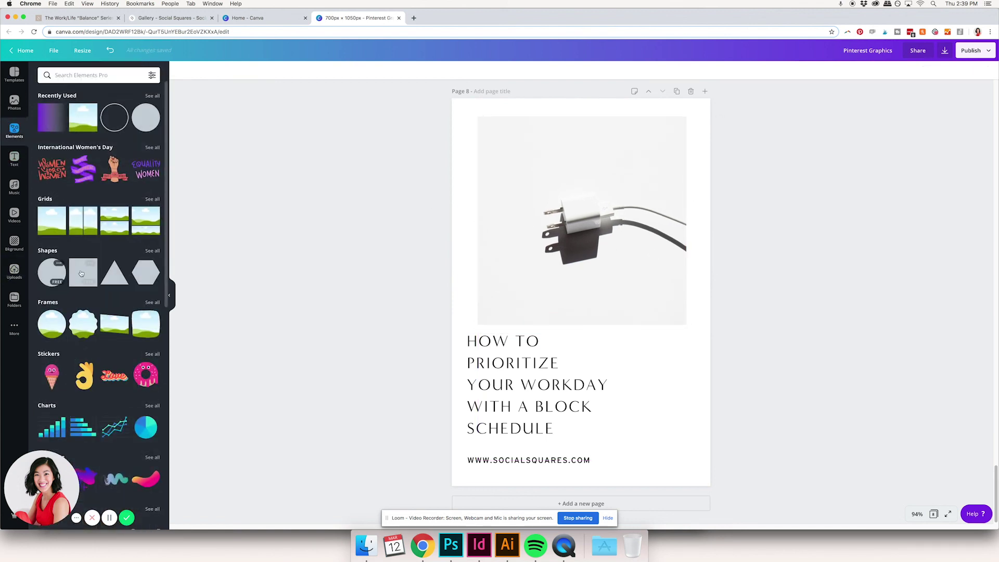
pyautogui.click(81, 273)
pyautogui.moveTo(519, 215); pyautogui.dragTo(495, 122)
pyautogui.click(901, 71)
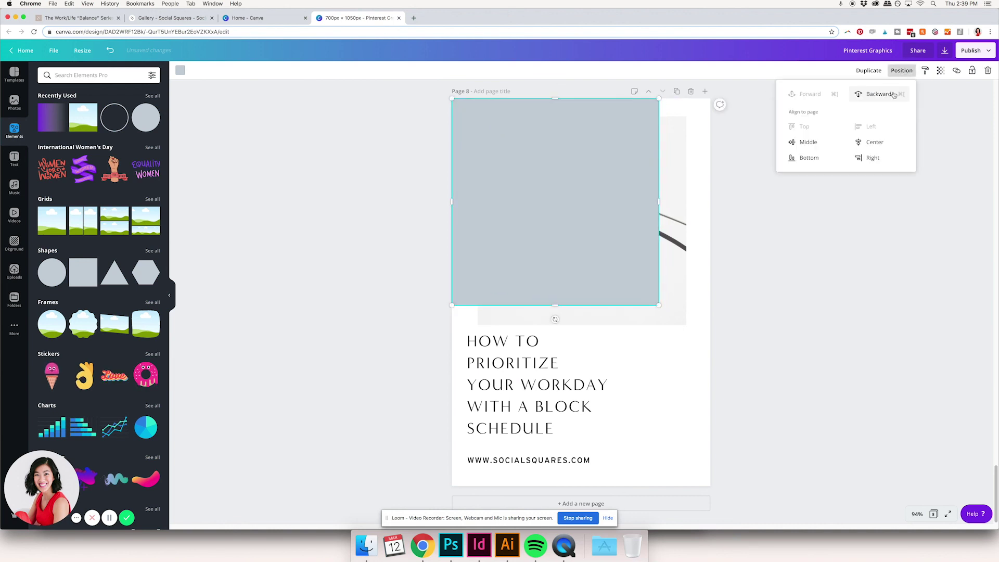
pyautogui.click(863, 93)
pyautogui.moveTo(690, 341); pyautogui.dragTo(710, 357)
pyautogui.moveTo(581, 356); pyautogui.dragTo(581, 486)
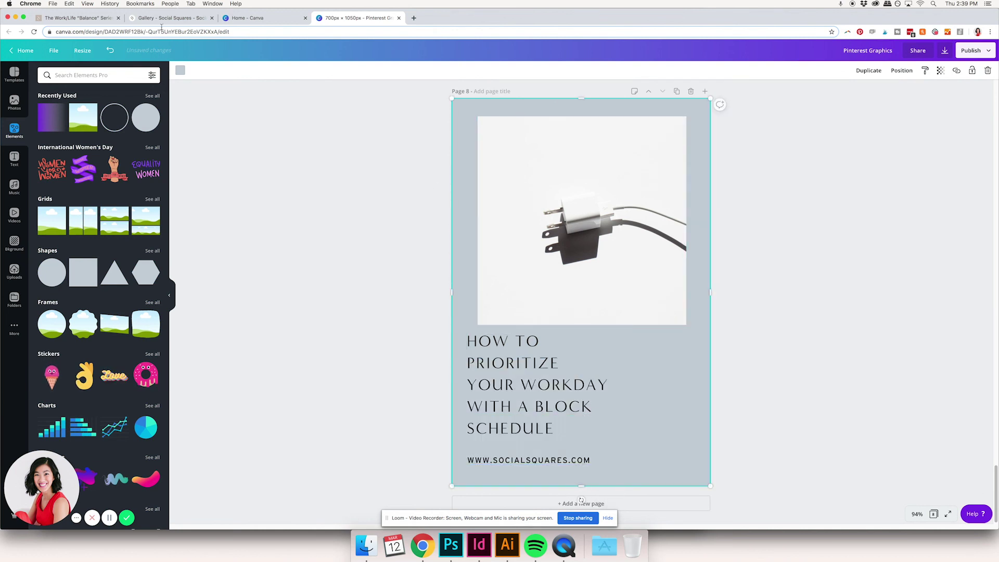
pyautogui.click(179, 71)
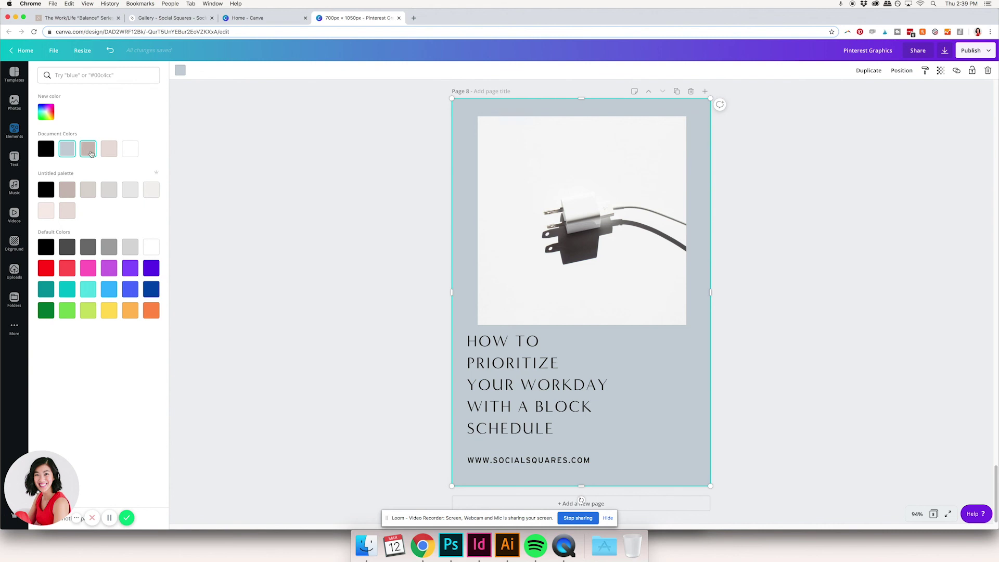
pyautogui.click(90, 150)
# - Line up page 8's headline with the photo's left edge, widen its box to 565 and center-align the text
pyautogui.moveTo(522, 365); pyautogui.dragTo(533, 368)
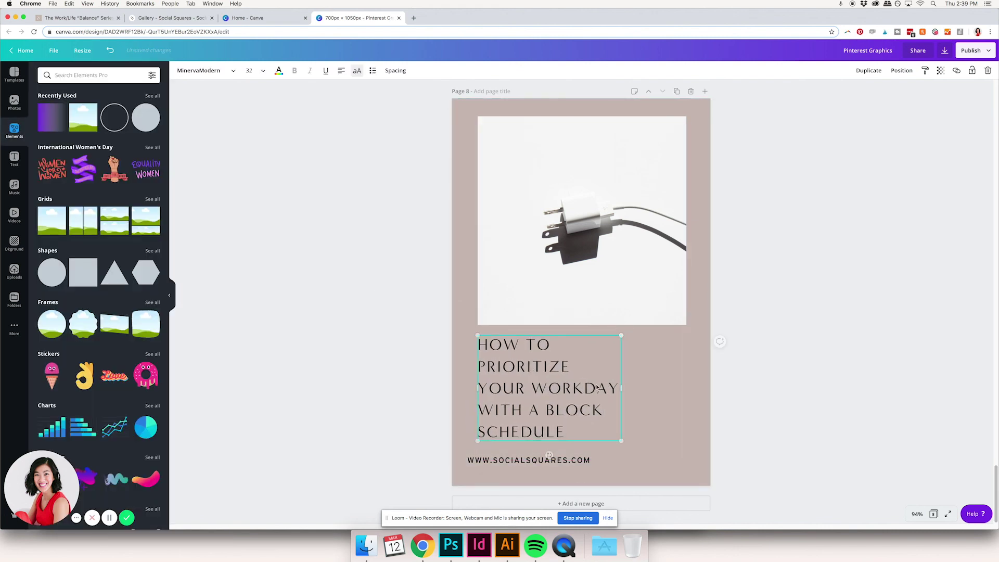
pyautogui.moveTo(662, 385); pyautogui.dragTo(688, 376)
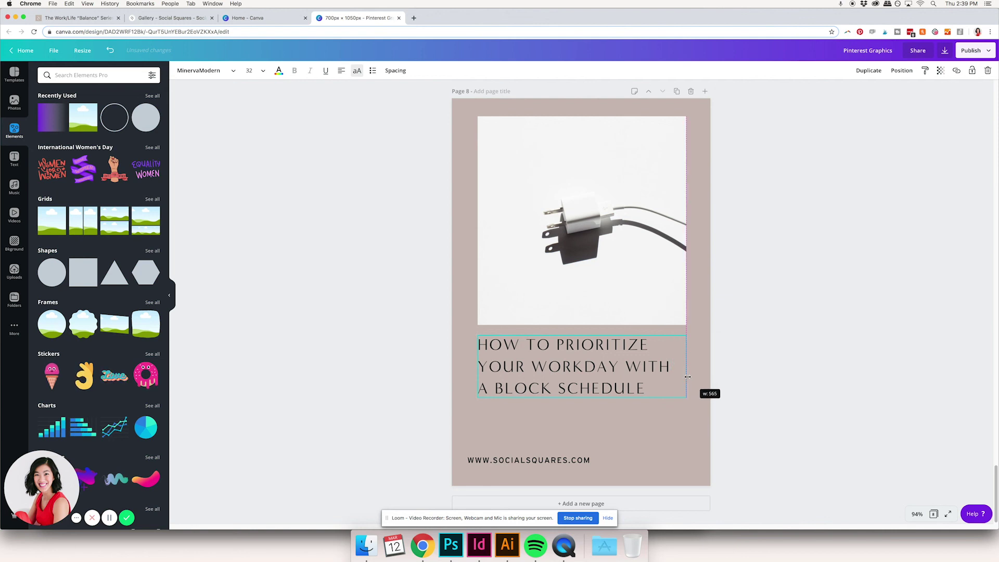
pyautogui.click(279, 73)
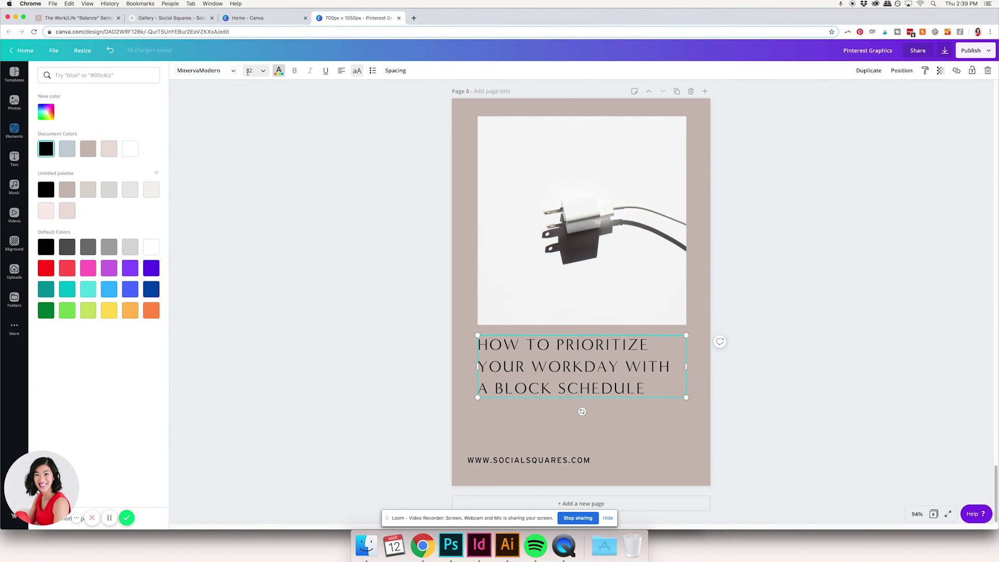
pyautogui.click(342, 71)
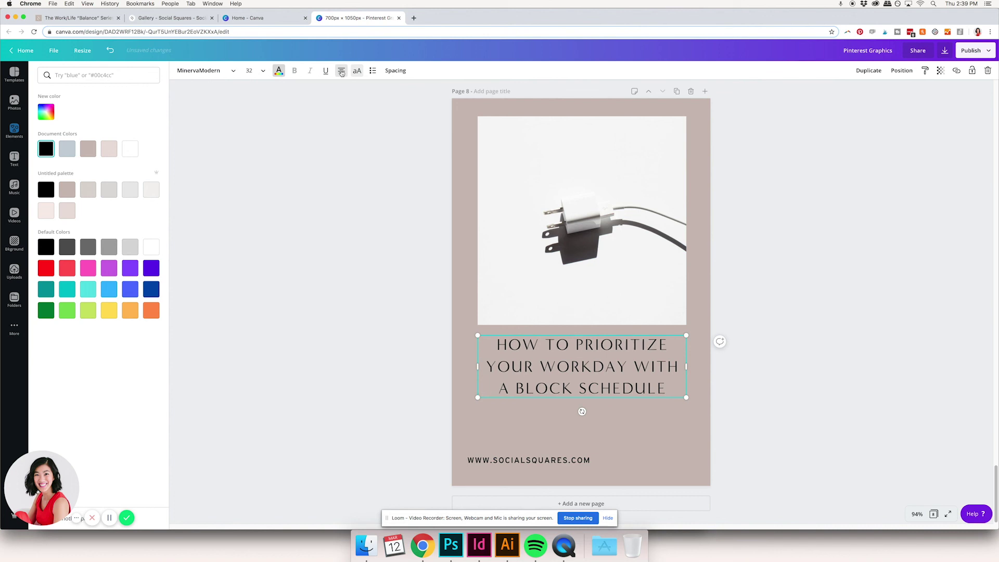
pyautogui.click(563, 379)
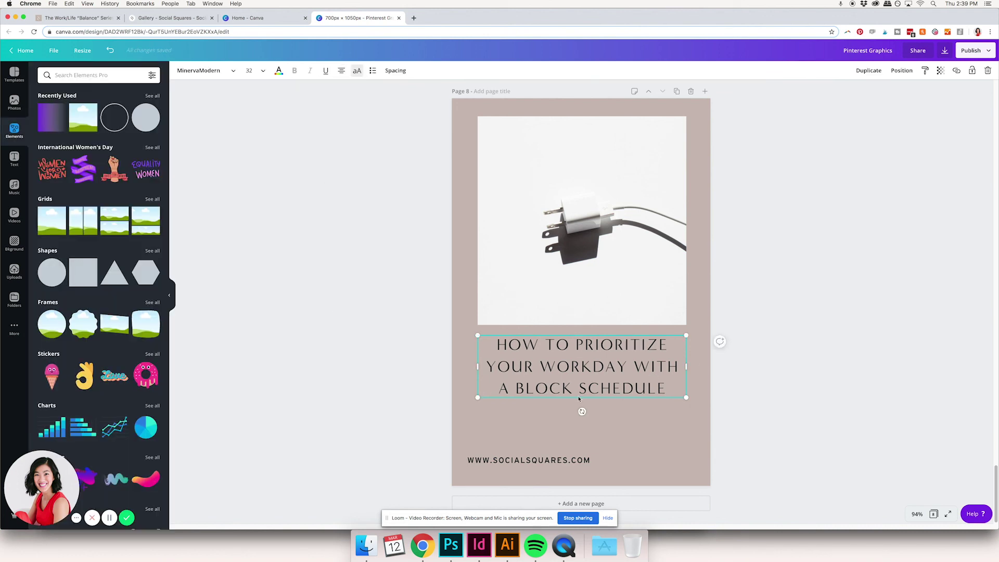
pyautogui.click(775, 385)
pyautogui.click(524, 279)
pyautogui.click(413, 286)
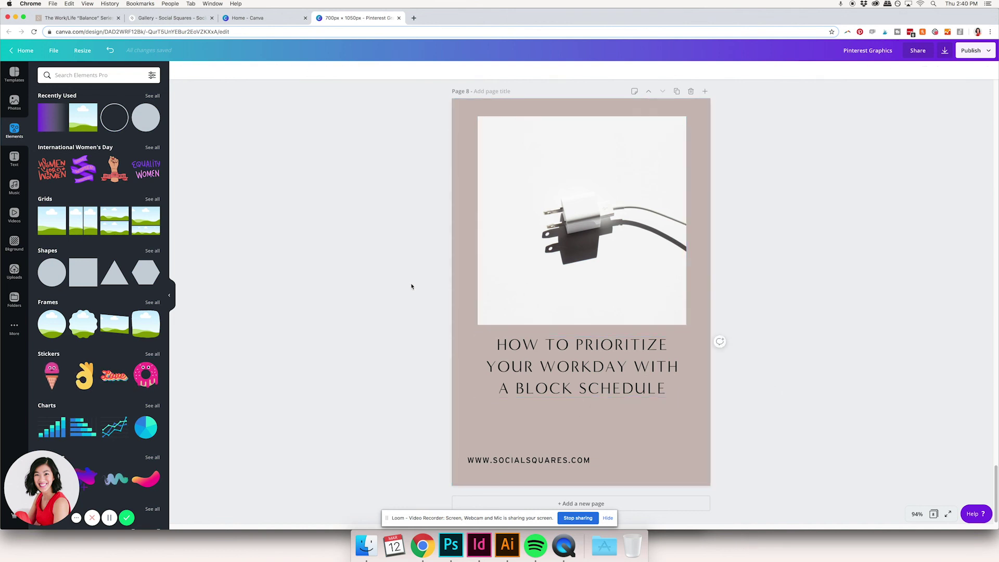
# - Copy page 6's headline "How to do 40 hours of work in 16 hours" and replace page 8's headline text with it
pyautogui.scroll(3, 424, 292)
pyautogui.scroll(15, 424, 292)
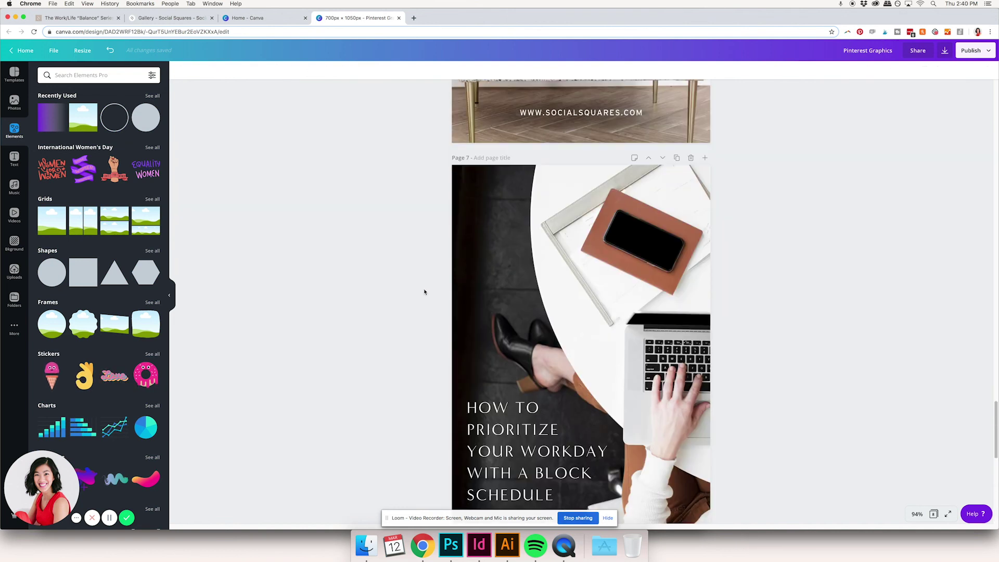
pyautogui.click(589, 349)
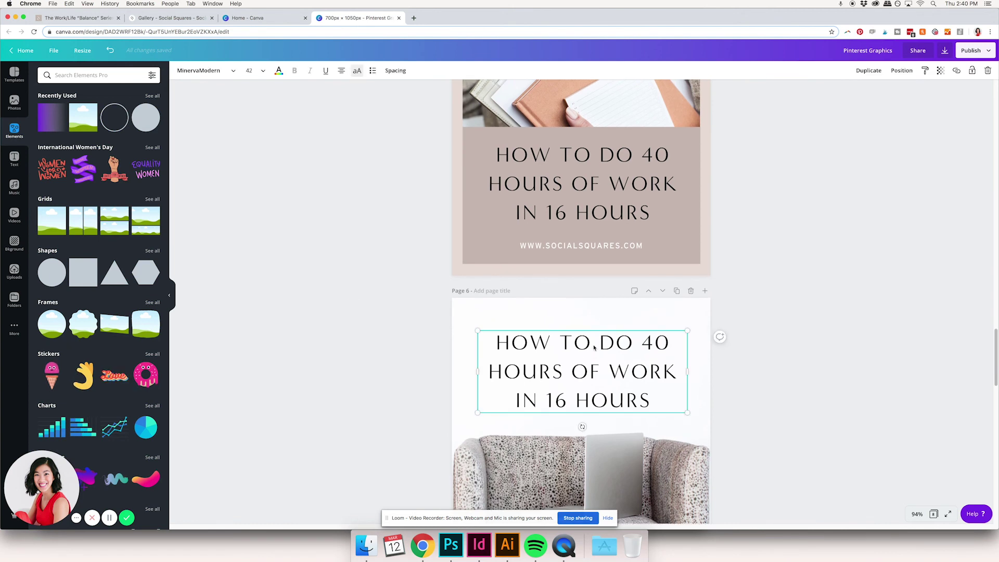
pyautogui.click(593, 345)
pyautogui.press('super+c')
pyautogui.scroll(-15, 597, 345)
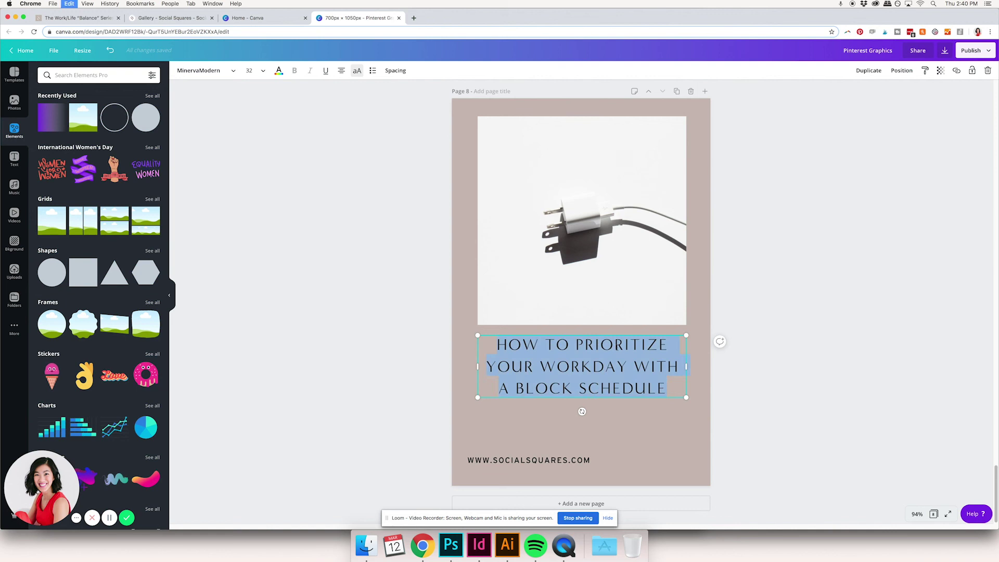
pyautogui.press('super+v')
# - Scale page 8's headline up to font size 41.8 and center it and the website line below the photo
pyautogui.moveTo(686, 355); pyautogui.dragTo(638, 358)
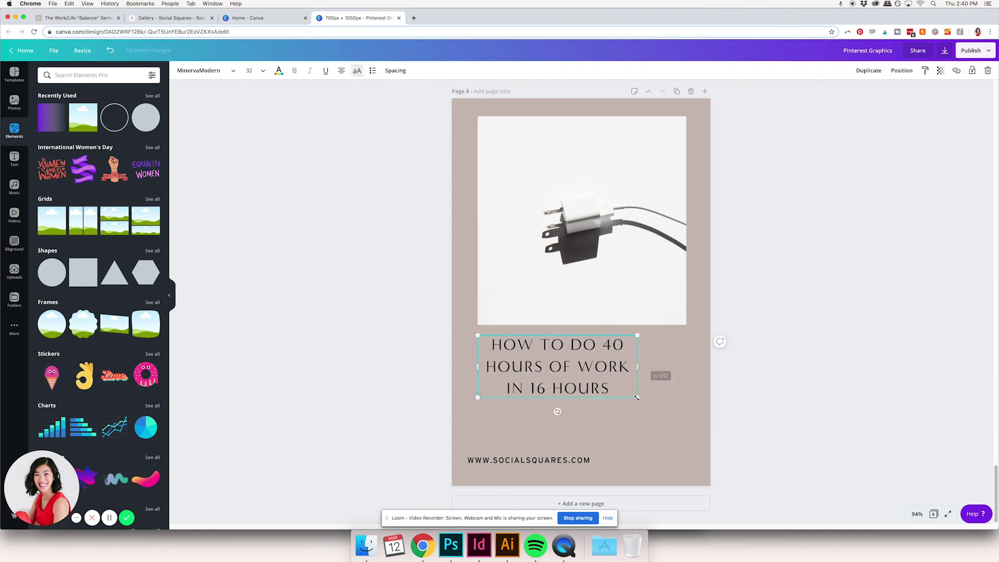
pyautogui.moveTo(637, 398); pyautogui.dragTo(682, 434)
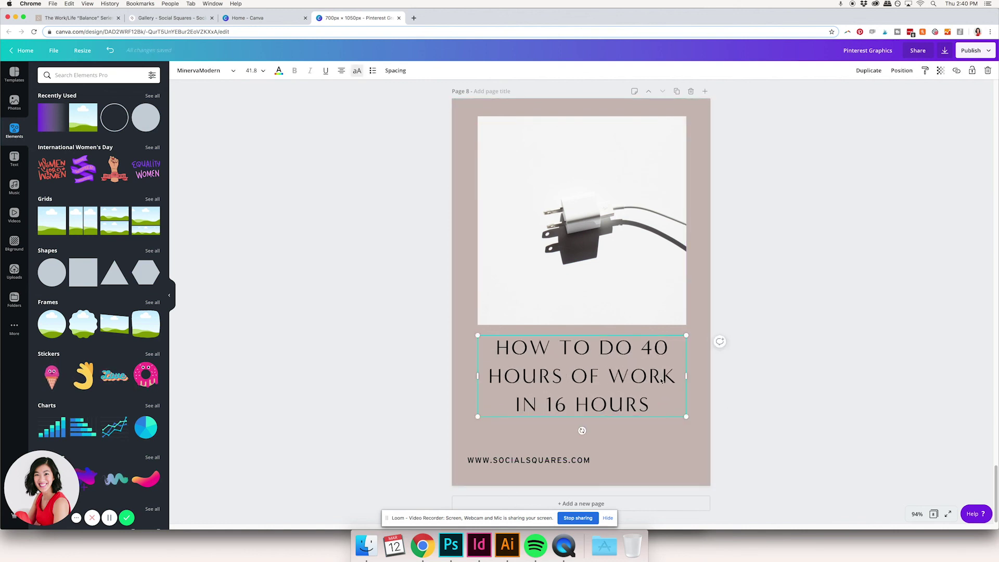
pyautogui.moveTo(580, 461); pyautogui.dragTo(629, 463)
pyautogui.moveTo(671, 395); pyautogui.dragTo(671, 405)
# - Enlarge page 8's plug photo, keeping it centered across the page, and move the headline down slightly to clear it
pyautogui.click(644, 285)
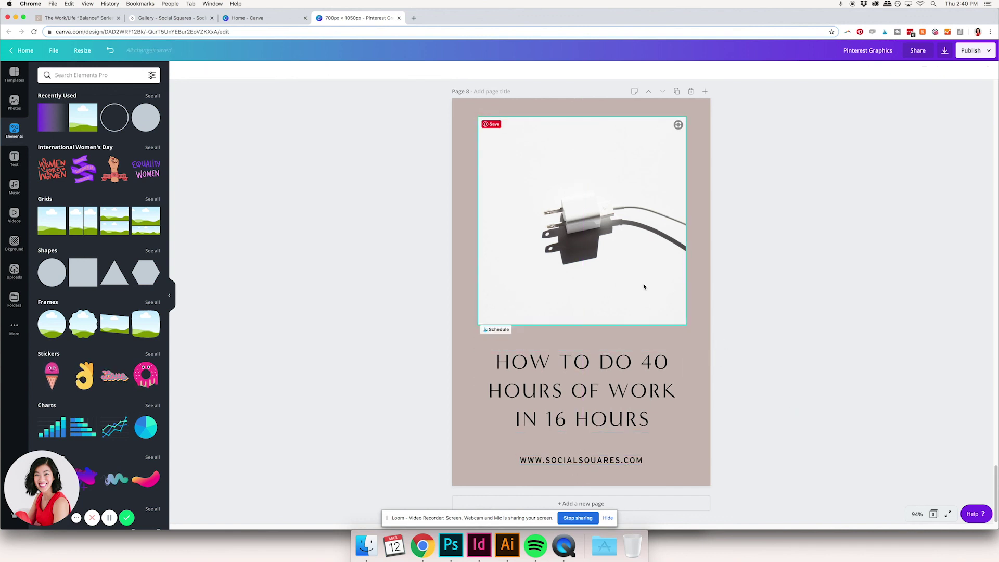
pyautogui.moveTo(478, 117); pyautogui.dragTo(493, 139)
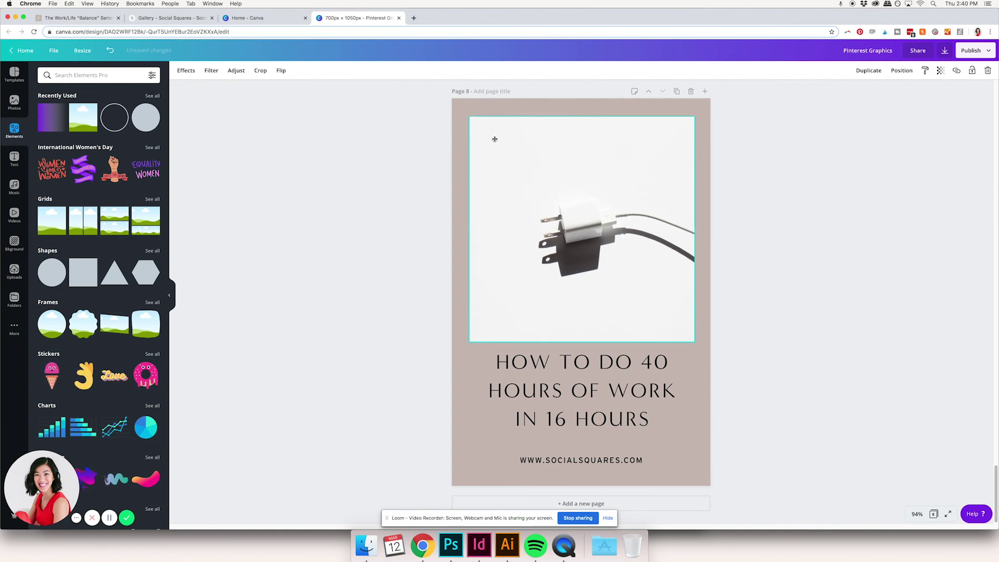
pyautogui.click(669, 402)
pyautogui.click(793, 404)
# - Change page 8's website line to white and move it down slightly from the headline
pyautogui.click(638, 461)
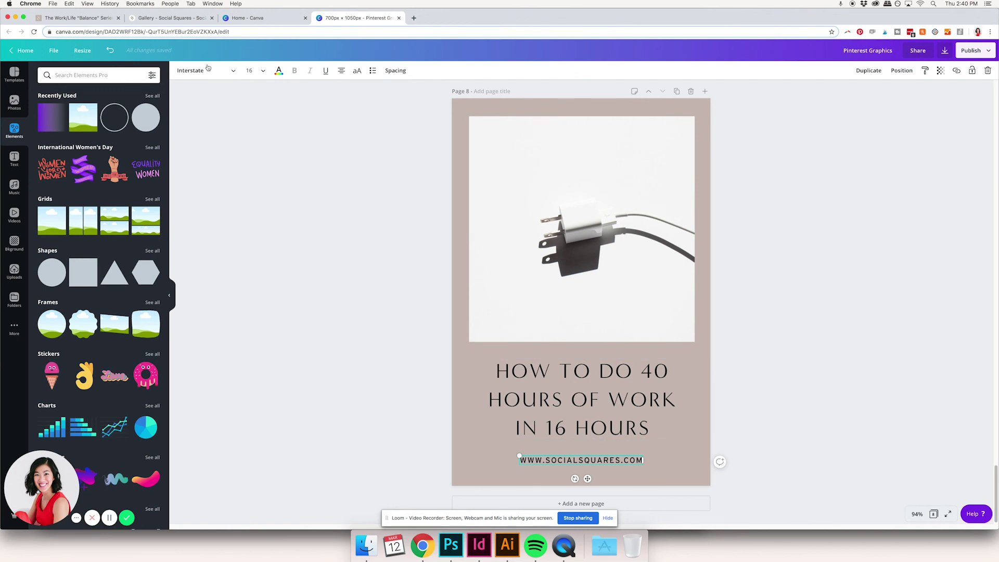
pyautogui.click(279, 72)
pyautogui.click(130, 149)
pyautogui.click(301, 211)
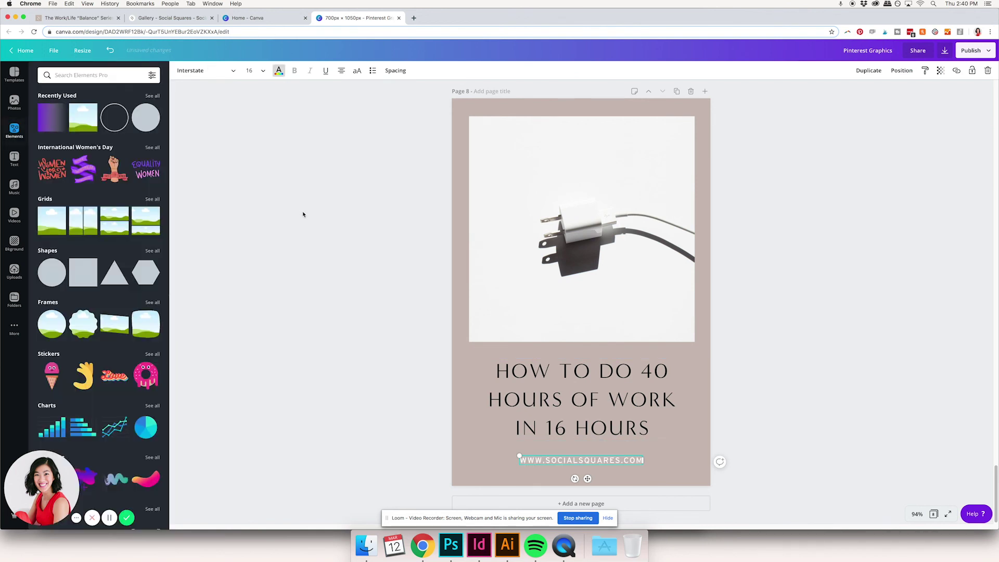
pyautogui.moveTo(620, 470); pyautogui.dragTo(620, 475)
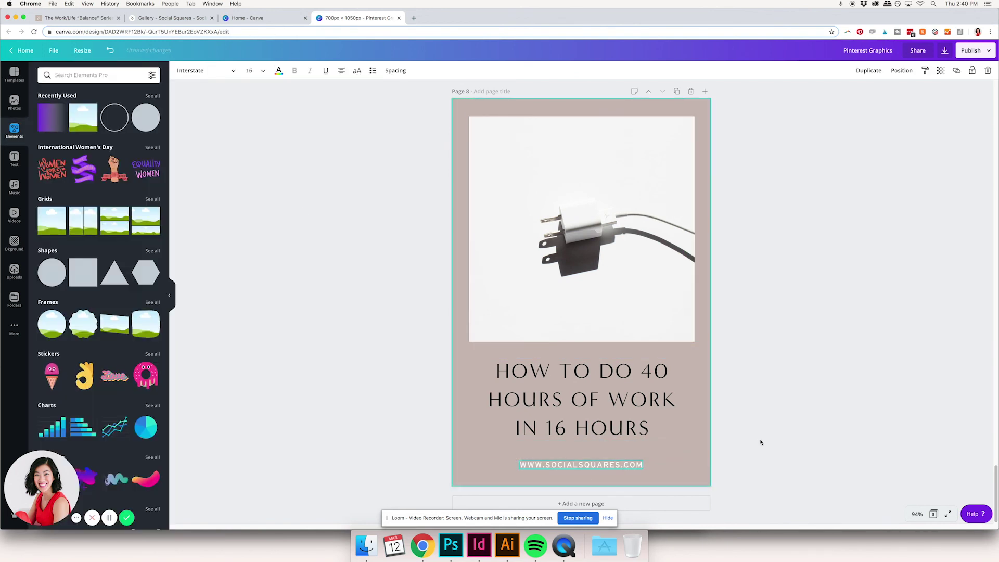
# - Duplicate page 8 and delete the headline from the copy
pyautogui.click(677, 92)
pyautogui.click(535, 372)
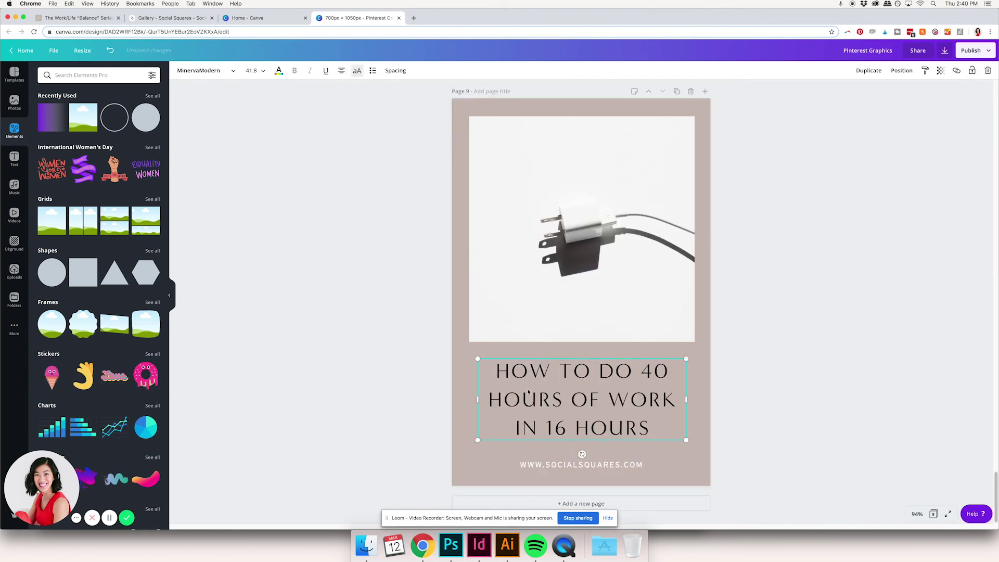
pyautogui.press('Delete')
# - Upload 471A8280.jpg from the Finder folder and place it enlarged in page 9's upper-left corner
pyautogui.click(370, 544)
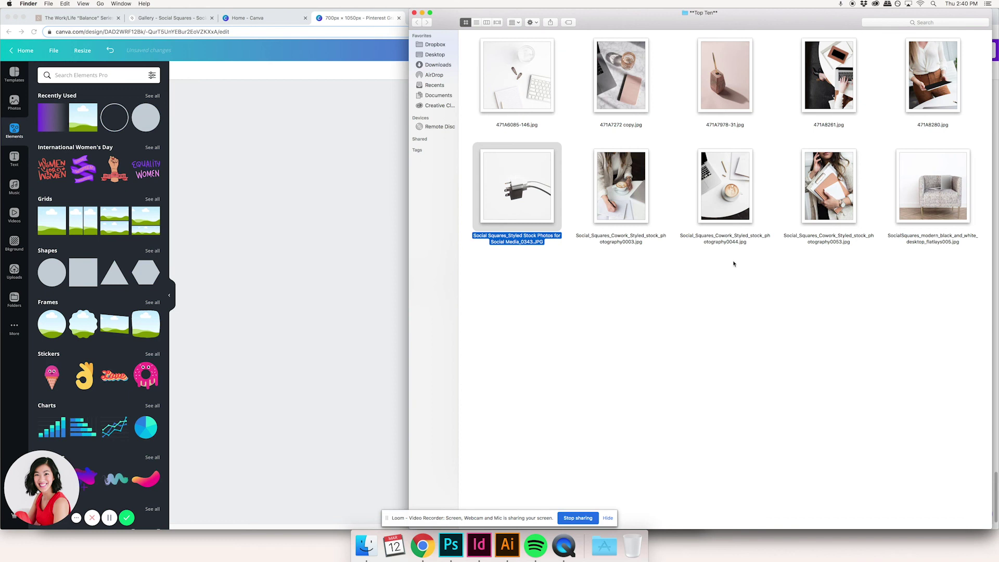
pyautogui.moveTo(888, 99); pyautogui.dragTo(330, 297)
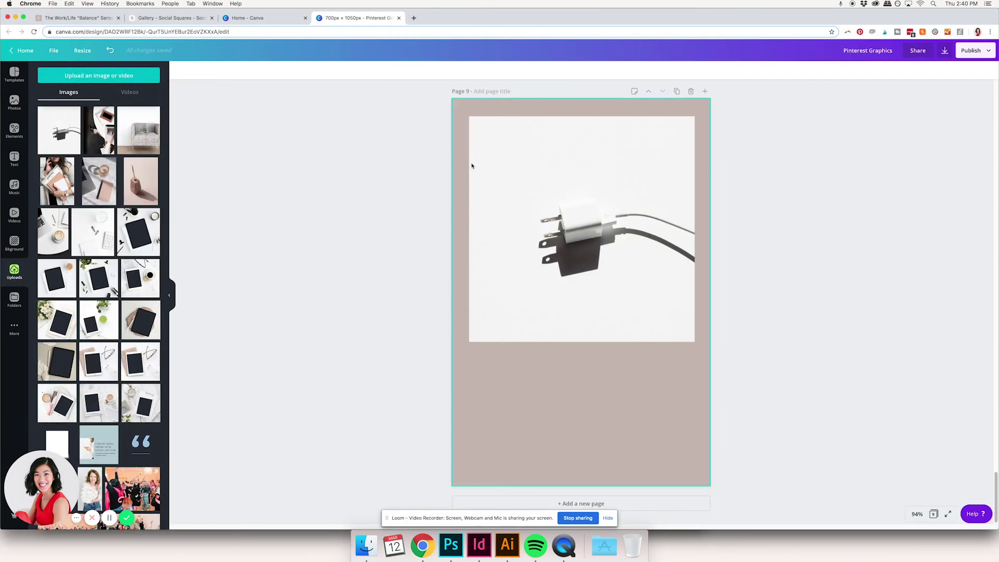
pyautogui.click(61, 144)
pyautogui.moveTo(581, 228); pyautogui.dragTo(545, 167)
pyautogui.moveTo(629, 346); pyautogui.dragTo(677, 409)
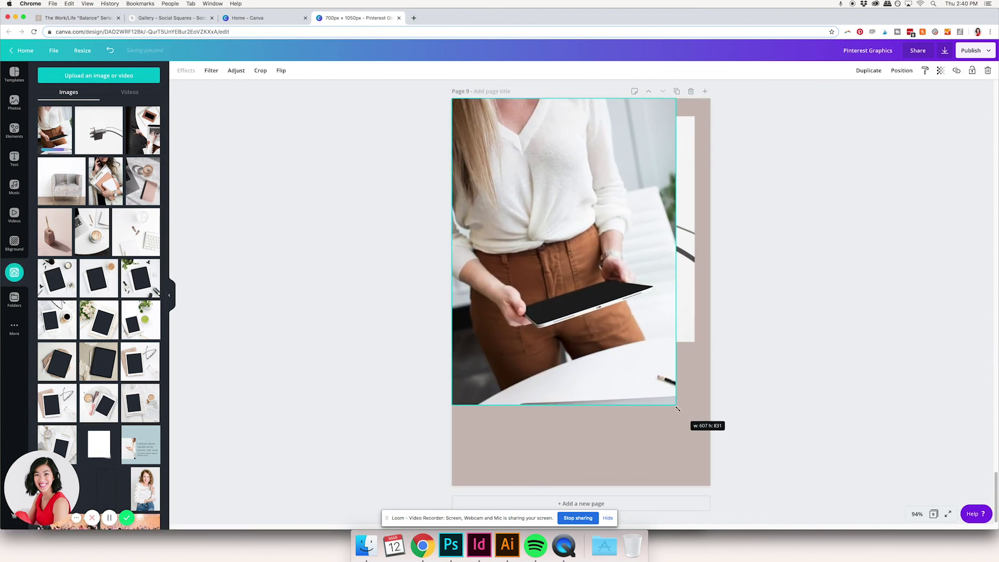
# - Send page 9's tablet photo backward and delete the plug photo
pyautogui.click(909, 70)
pyautogui.click(879, 93)
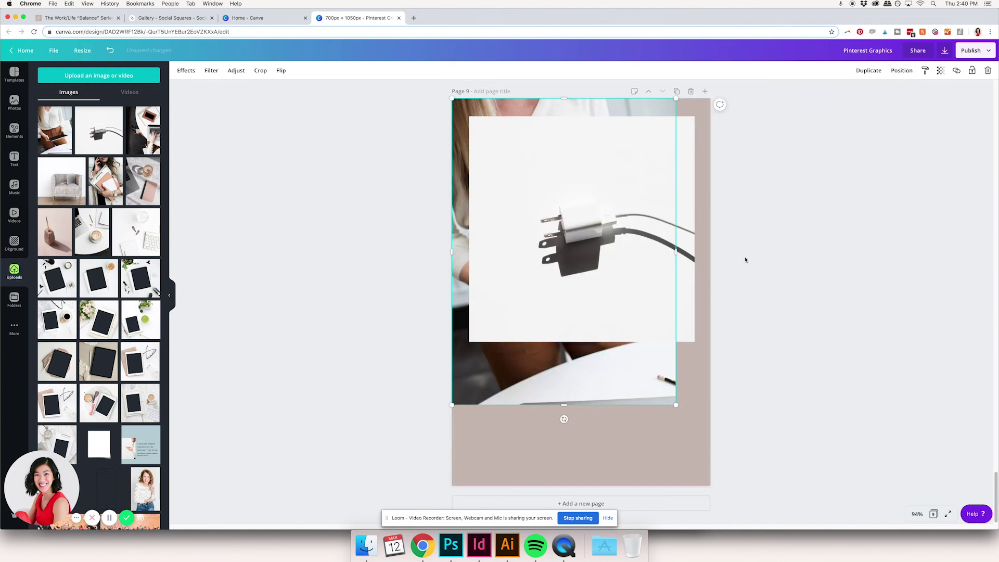
pyautogui.click(675, 259)
pyautogui.press('Delete')
# - Scale page 9's tablet photo down slightly, keeping it anchored in the page's upper-left corner
pyautogui.click(691, 421)
pyautogui.moveTo(455, 335); pyautogui.dragTo(774, 447)
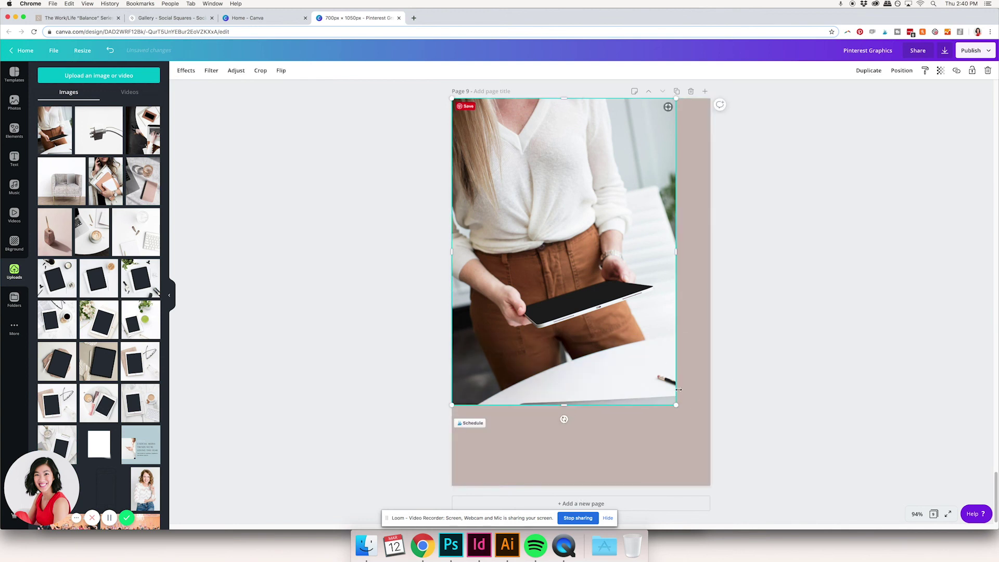
pyautogui.moveTo(676, 405); pyautogui.dragTo(657, 379)
pyautogui.click(743, 379)
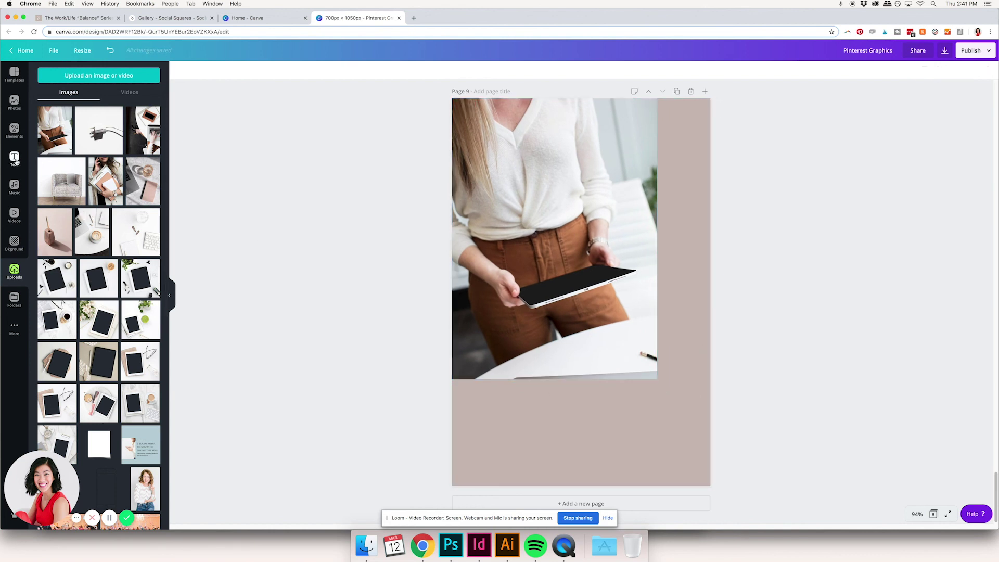
# - Add a square shape to page 9 and stretch it into a wide block overlapping the photo's lower right, flush with the page's right edge
pyautogui.click(15, 138)
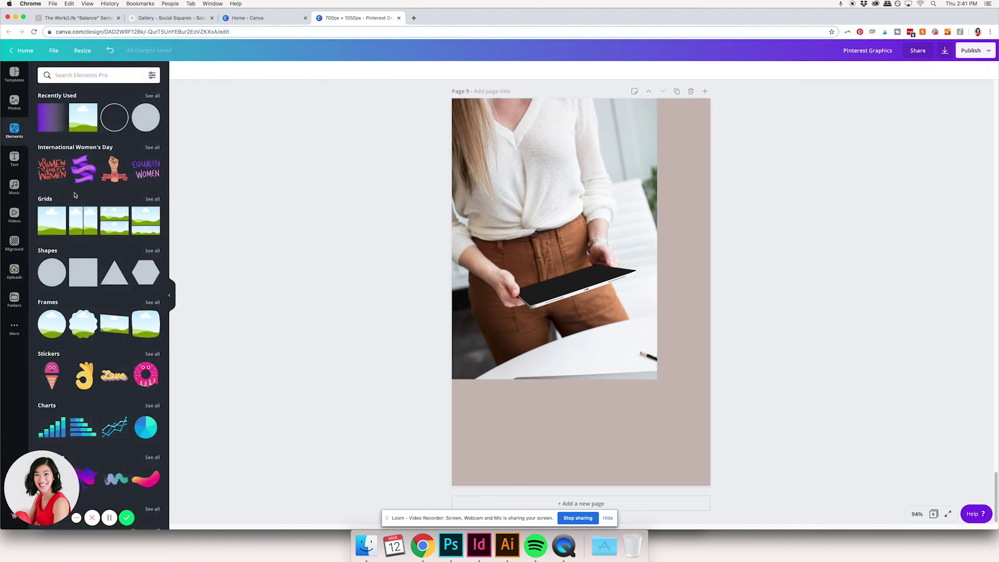
pyautogui.click(83, 272)
pyautogui.moveTo(617, 402); pyautogui.dragTo(647, 423)
pyautogui.moveTo(503, 271); pyautogui.dragTo(571, 341)
pyautogui.moveTo(592, 376); pyautogui.dragTo(521, 392)
# - Fill page 9's block with the light pink document color and reduce its height slightly
pyautogui.click(180, 70)
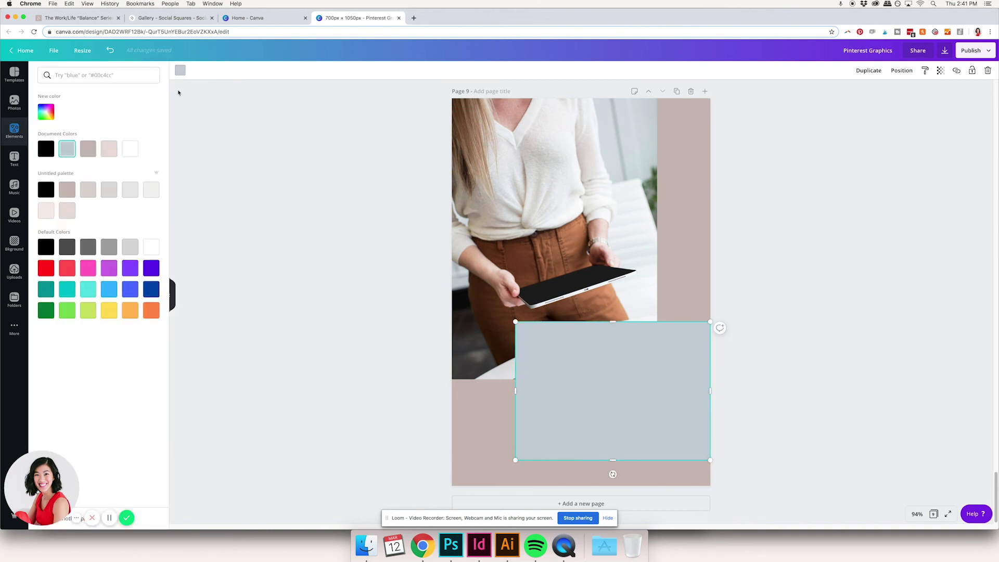
pyautogui.click(108, 149)
pyautogui.click(626, 357)
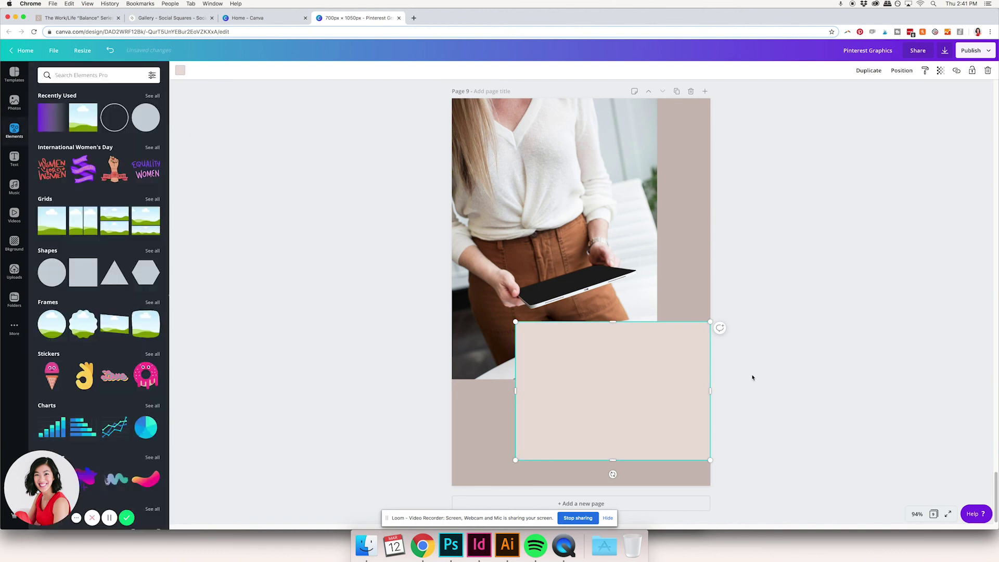
pyautogui.click(791, 310)
# - Copy page 8's headline and website line onto page 9
pyautogui.scroll(4, 792, 311)
pyautogui.click(614, 235)
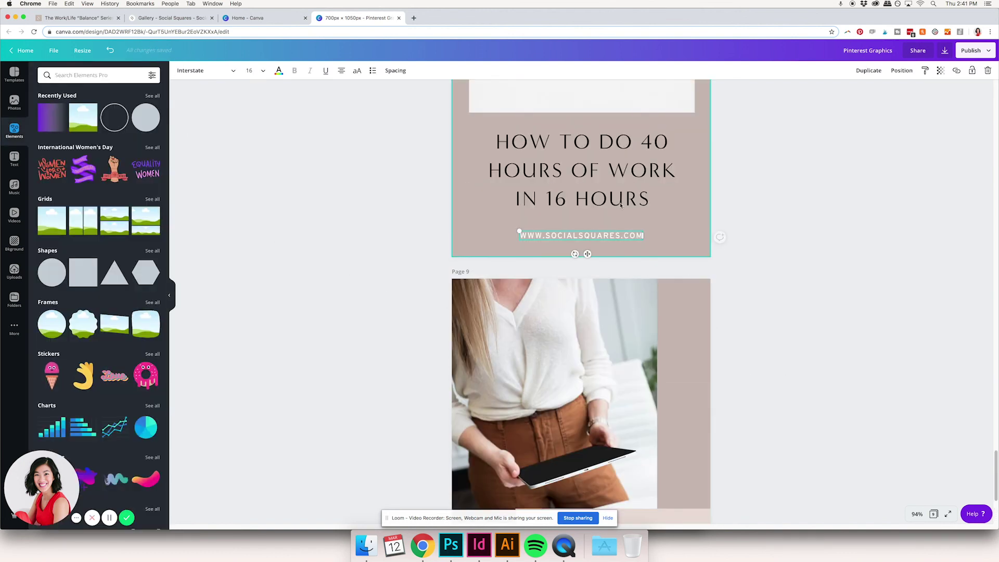
pyautogui.scroll(-4, 789, 311)
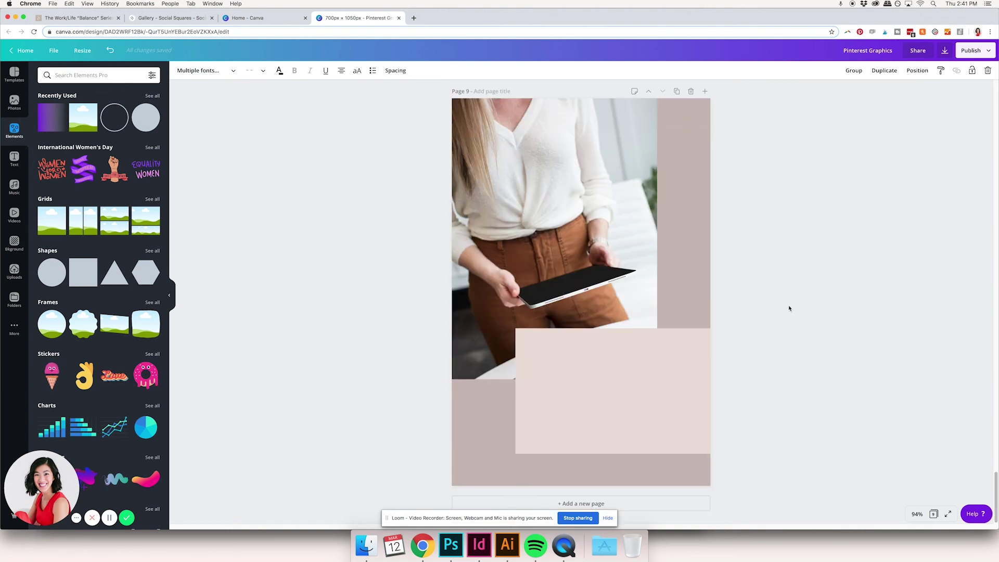
pyautogui.write('HOW TO DO 40 HOURS OF WORK IN 16 HOURS WWW.SOCIALSQUARES.COM')
pyautogui.click(579, 398)
# - Fit page 9's headline inside the light pink block by narrowing its text box, and move the website line down slightly
pyautogui.click(657, 388)
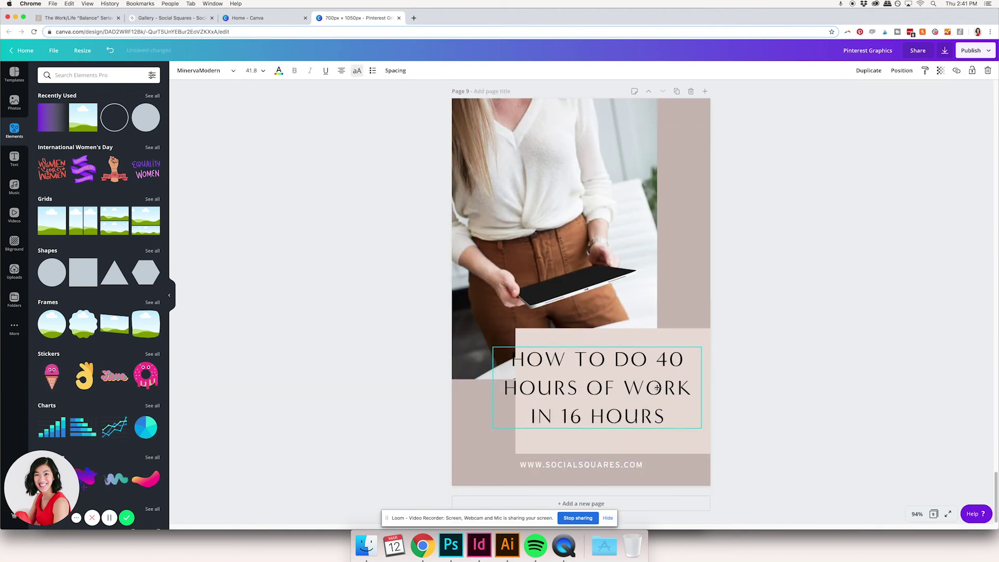
pyautogui.moveTo(493, 387); pyautogui.dragTo(530, 389)
pyautogui.moveTo(624, 446); pyautogui.dragTo(625, 432)
pyautogui.moveTo(616, 466); pyautogui.dragTo(625, 471)
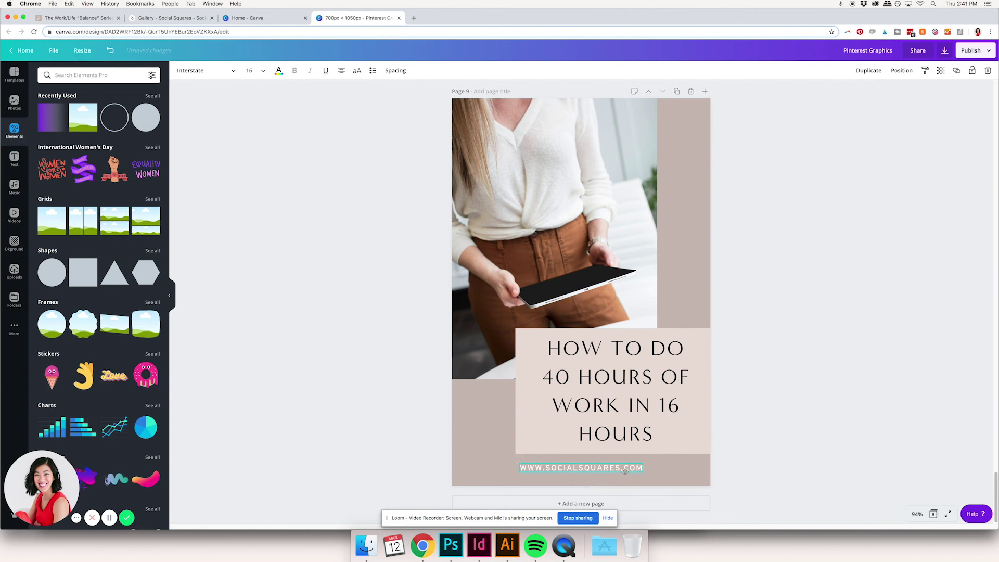
pyautogui.click(676, 406)
pyautogui.moveTo(702, 392)
pyautogui.mouseDown()
pyautogui.moveTo(714, 393)
pyautogui.moveTo(705, 393)
pyautogui.mouseUp()
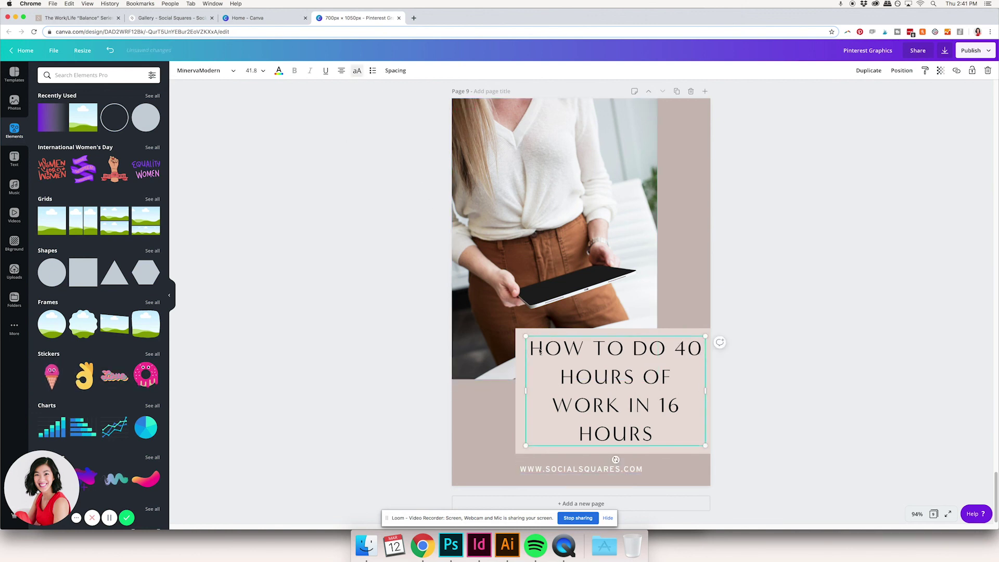
# - Set page 9's headline to font size 36 and center it vertically on the light pink block
pyautogui.click(264, 71)
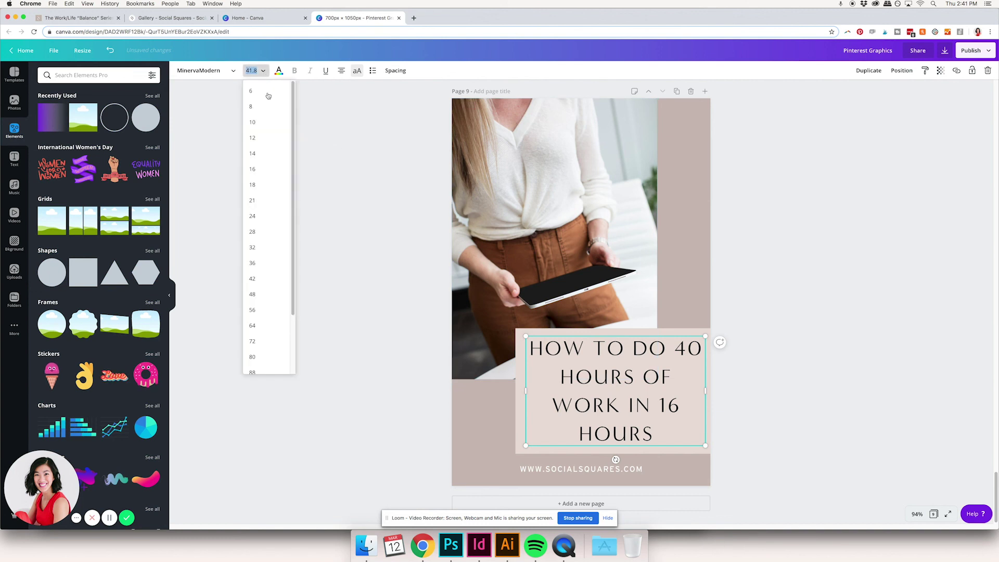
pyautogui.click(272, 249)
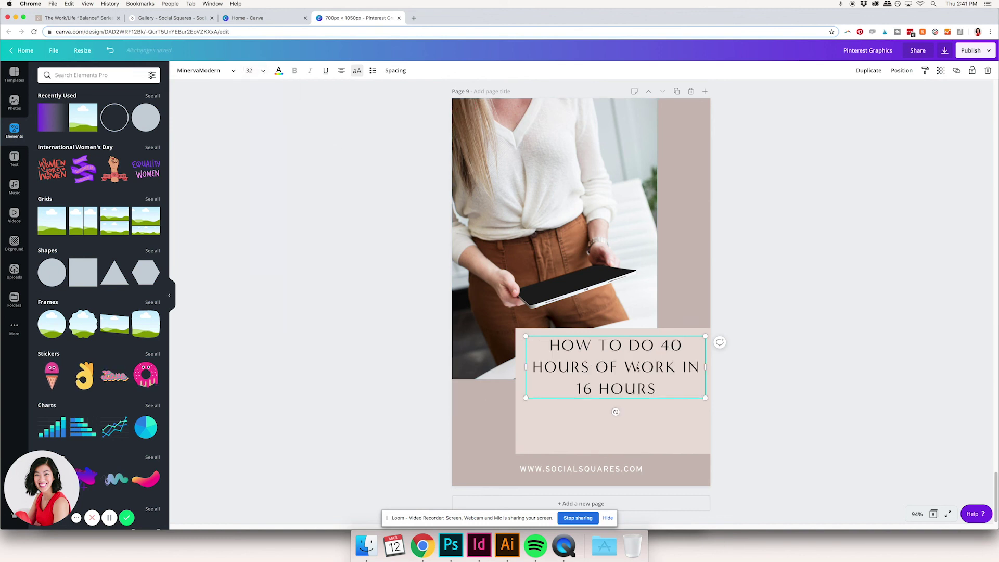
pyautogui.click(255, 243)
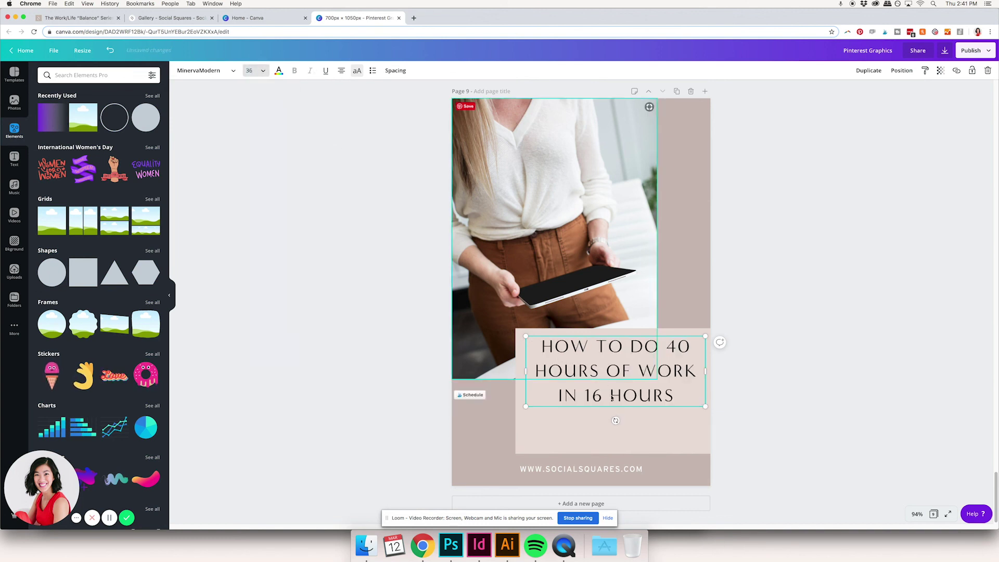
pyautogui.click(707, 361)
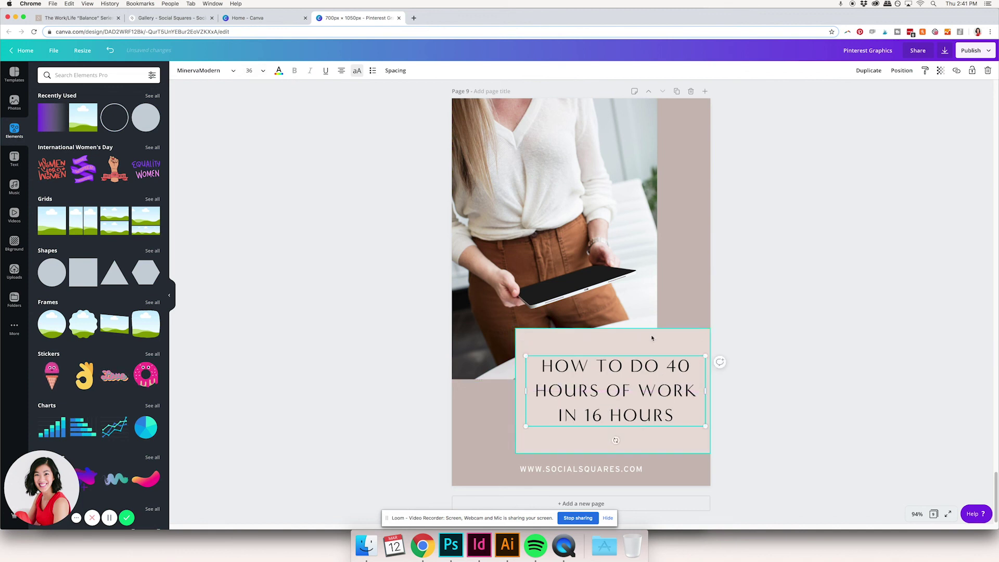
# - Reduce the height of page 9's light pink block evenly above and below the headline
pyautogui.moveTo(613, 329); pyautogui.dragTo(613, 337)
pyautogui.keyDown('shift'); pyautogui.click(656, 368); pyautogui.keyUp('shift')
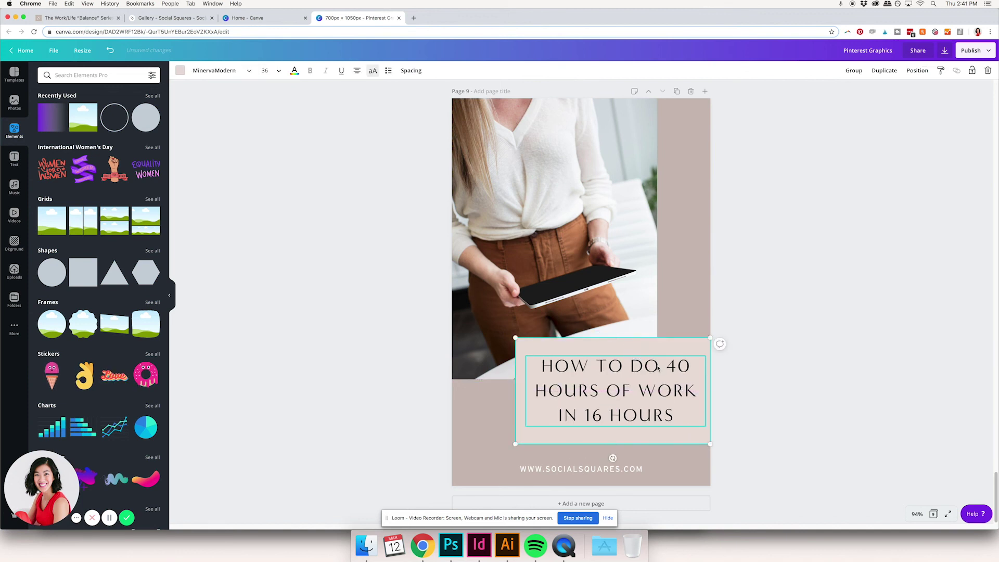
pyautogui.click(781, 373)
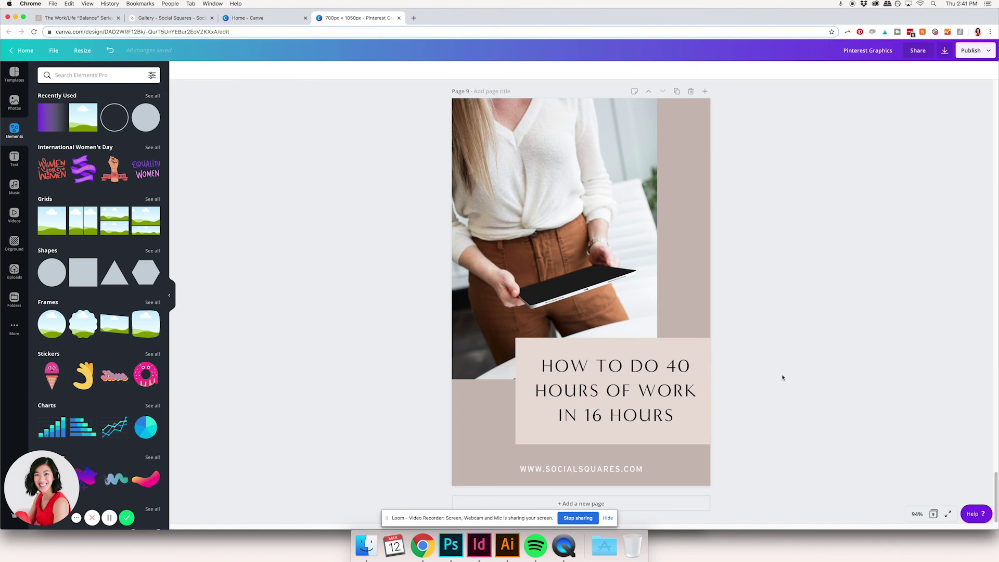
# - Duplicate page 9 and replace the copy's tablet photo with Social_Squares_Cowork_Styled_stock_photography0003.jpg
pyautogui.click(677, 91)
pyautogui.click(367, 547)
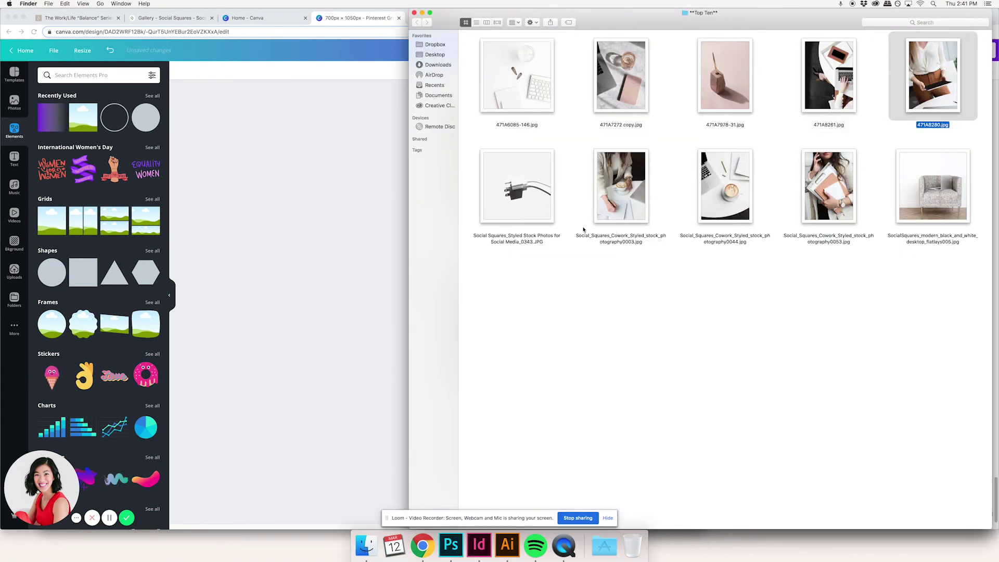
pyautogui.click(620, 193)
pyautogui.moveTo(620, 192); pyautogui.dragTo(330, 234)
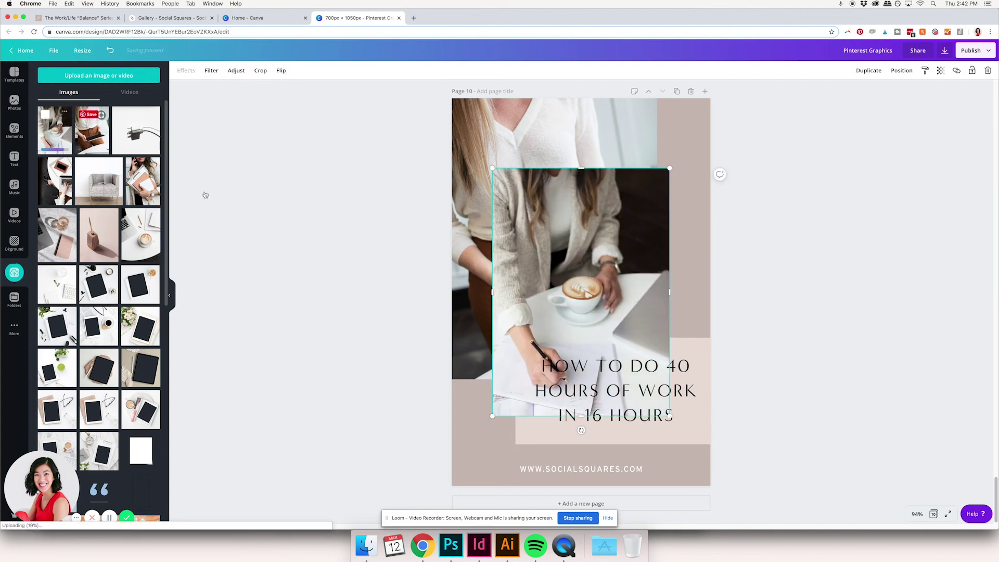
pyautogui.moveTo(634, 271); pyautogui.dragTo(643, 262)
pyautogui.click(579, 132)
pyautogui.press('Delete')
# - Move page 10's coffee photo near the page top, enlarge it to about 525 by 734, and roughly center it across the page
pyautogui.moveTo(627, 215); pyautogui.dragTo(599, 168)
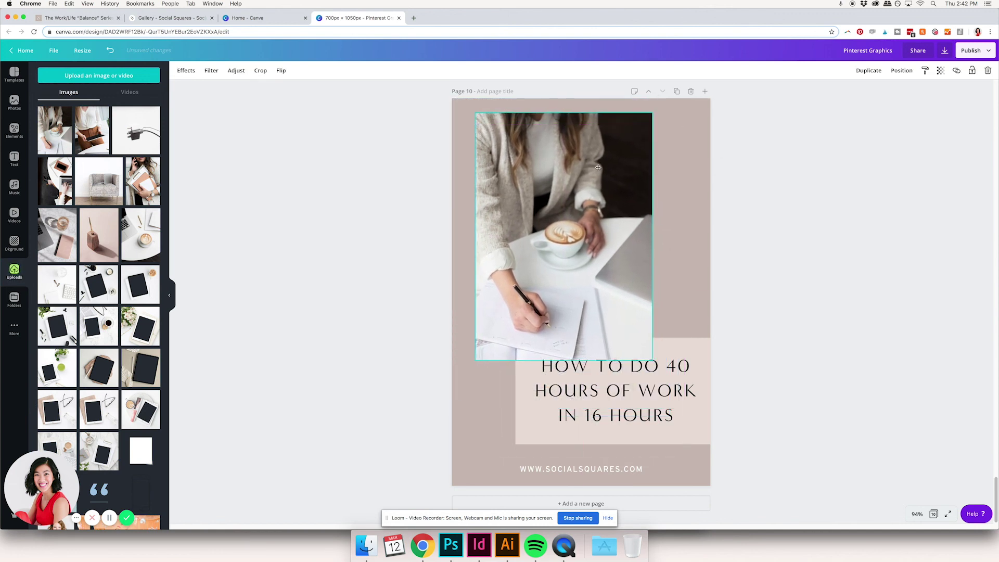
pyautogui.moveTo(653, 360); pyautogui.dragTo(672, 386)
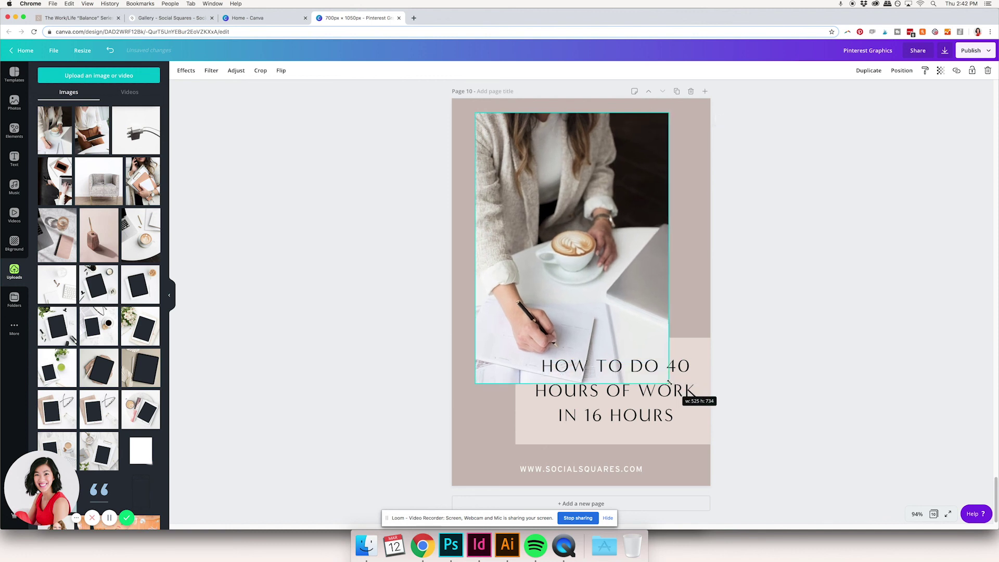
pyautogui.moveTo(615, 259); pyautogui.dragTo(623, 257)
# - Bring page 10's light pink block and headline in front of the coffee photo
pyautogui.click(697, 364)
pyautogui.keyDown('shift'); pyautogui.click(701, 350); pyautogui.keyUp('shift')
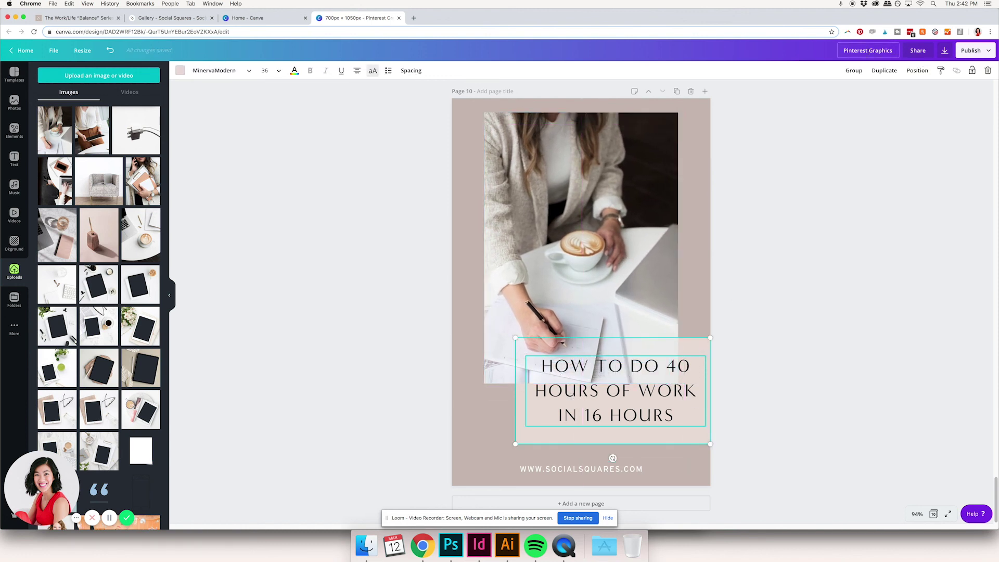
pyautogui.click(913, 73)
pyautogui.click(826, 96)
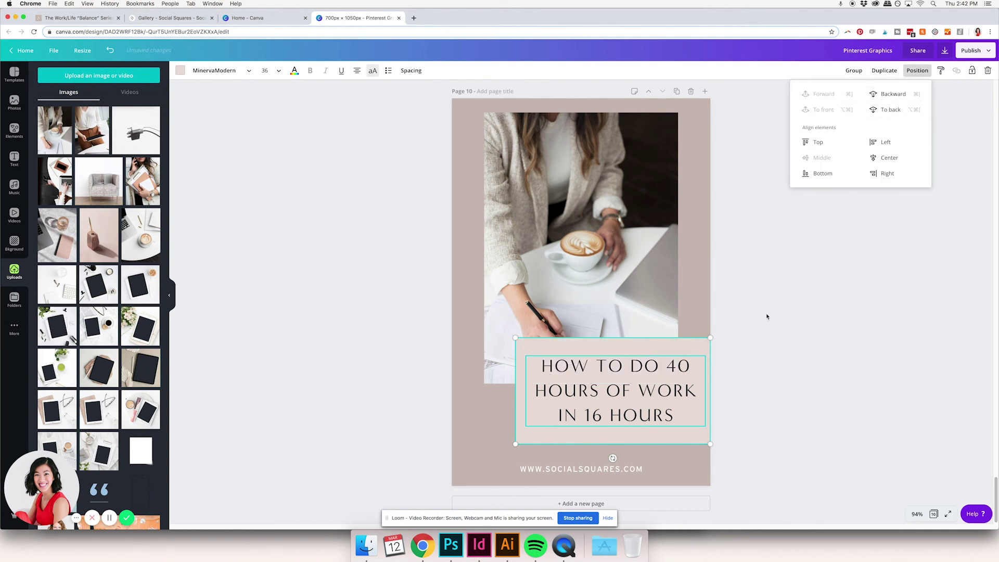
# - Shift page 10's block and headline left, widen the block beyond both photo edges, and move both down with the headline centered on it
pyautogui.click(692, 347)
pyautogui.moveTo(697, 364); pyautogui.dragTo(650, 364)
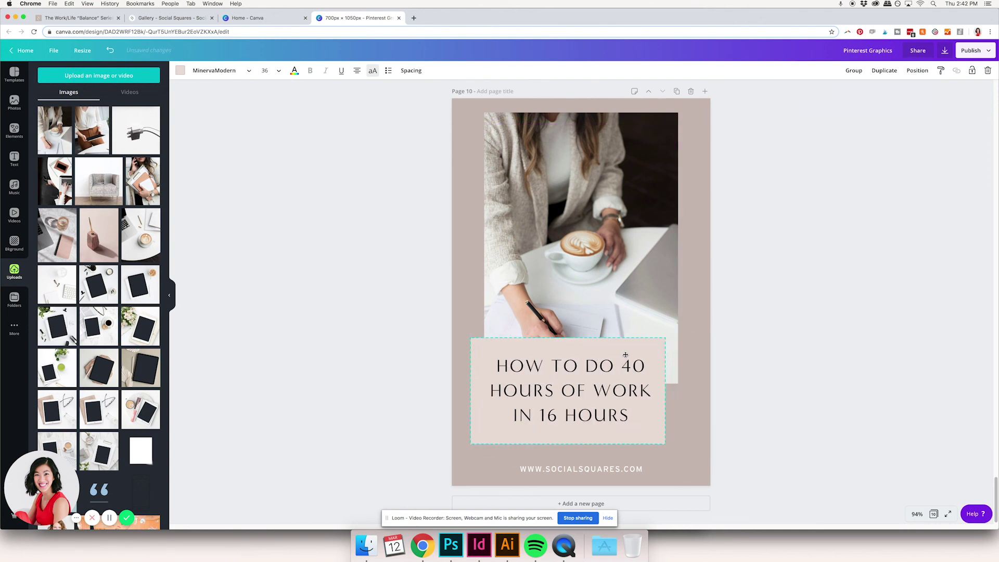
pyautogui.click(727, 375)
pyautogui.click(661, 383)
pyautogui.moveTo(674, 391); pyautogui.dragTo(653, 403)
pyautogui.keyDown('shift'); pyautogui.click(635, 391); pyautogui.keyUp('shift')
pyautogui.click(790, 361)
pyautogui.click(639, 403)
# - Align page 10's photo, block, headline and website line to a common horizontal center
pyautogui.moveTo(756, 473); pyautogui.dragTo(536, 281)
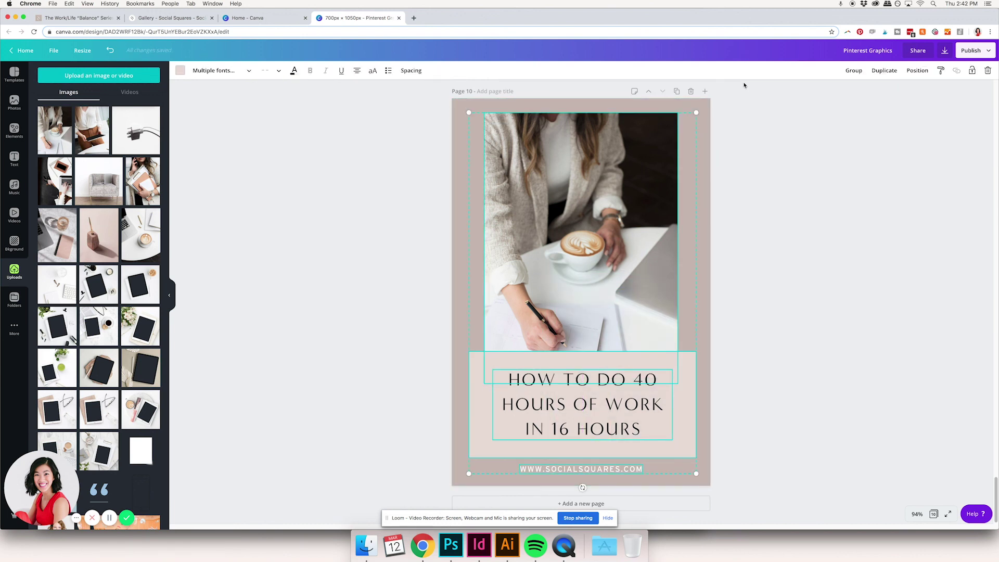
pyautogui.click(915, 73)
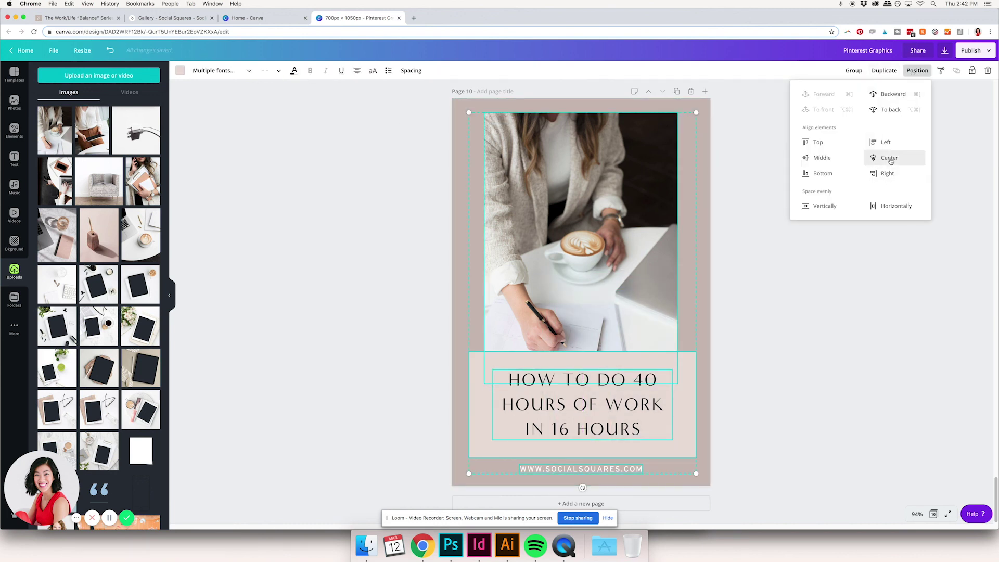
pyautogui.click(890, 158)
pyautogui.click(756, 316)
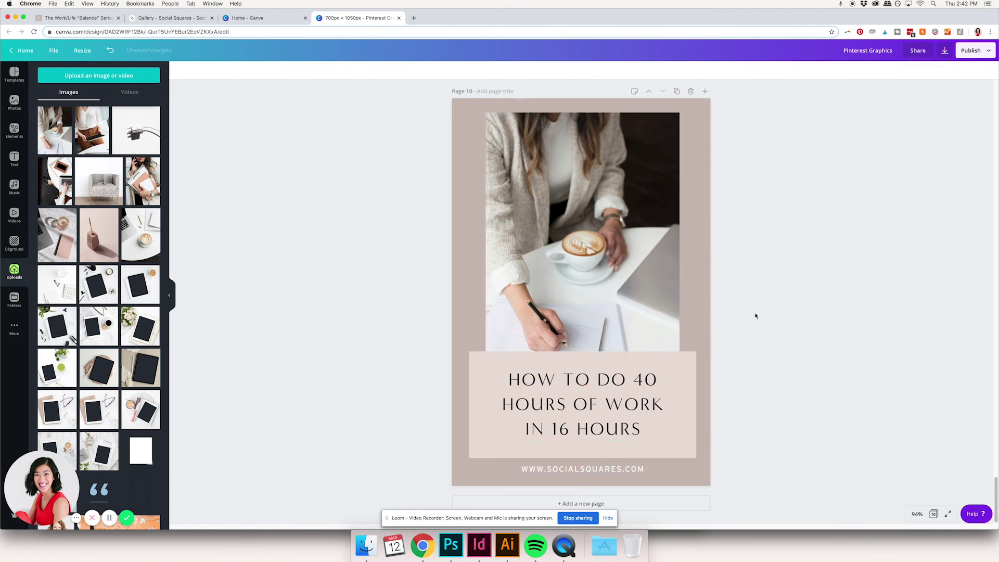
# - Widen page 10's light pink block to span the full page width
pyautogui.click(670, 409)
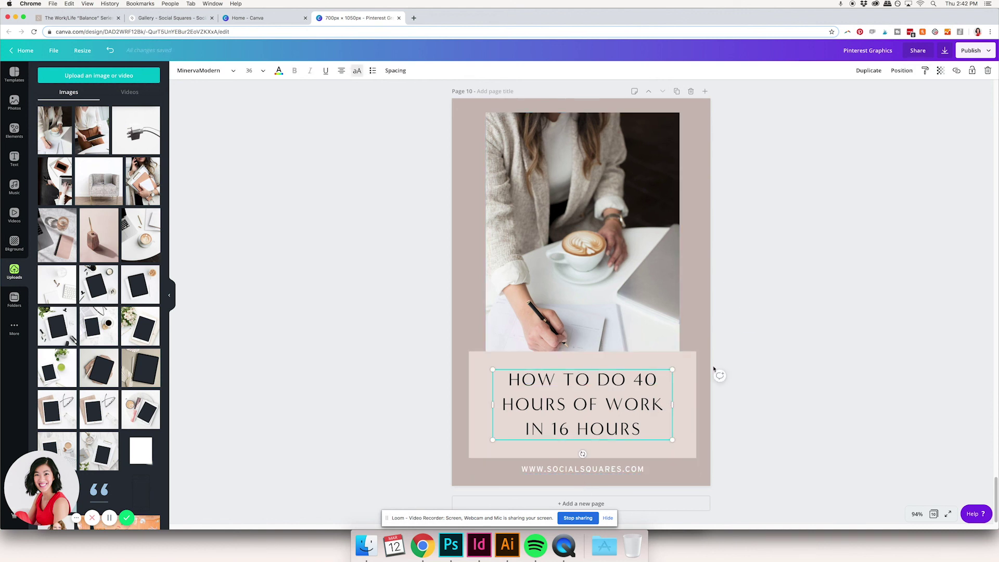
pyautogui.click(782, 368)
pyautogui.click(682, 328)
pyautogui.click(675, 332)
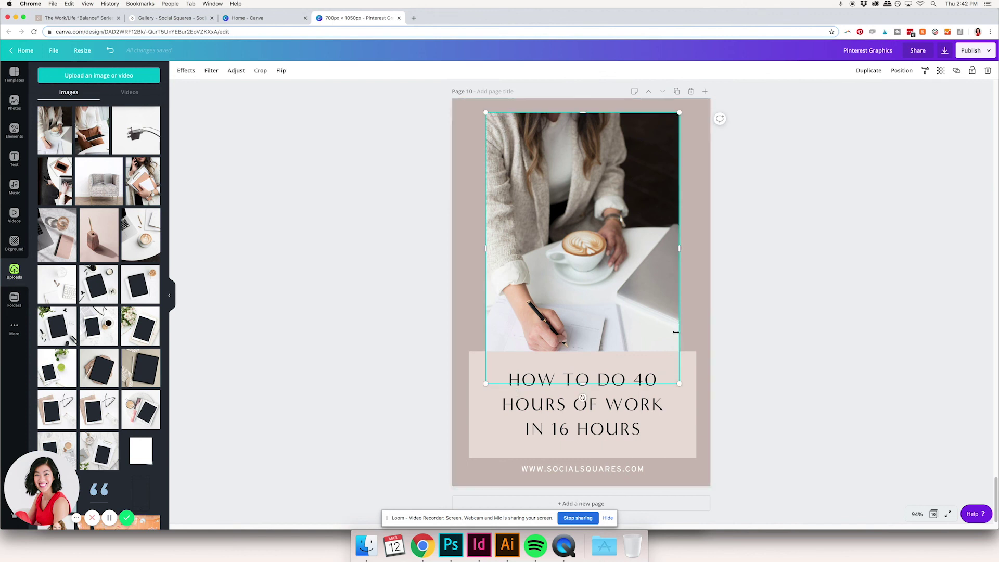
pyautogui.moveTo(698, 408); pyautogui.dragTo(711, 400)
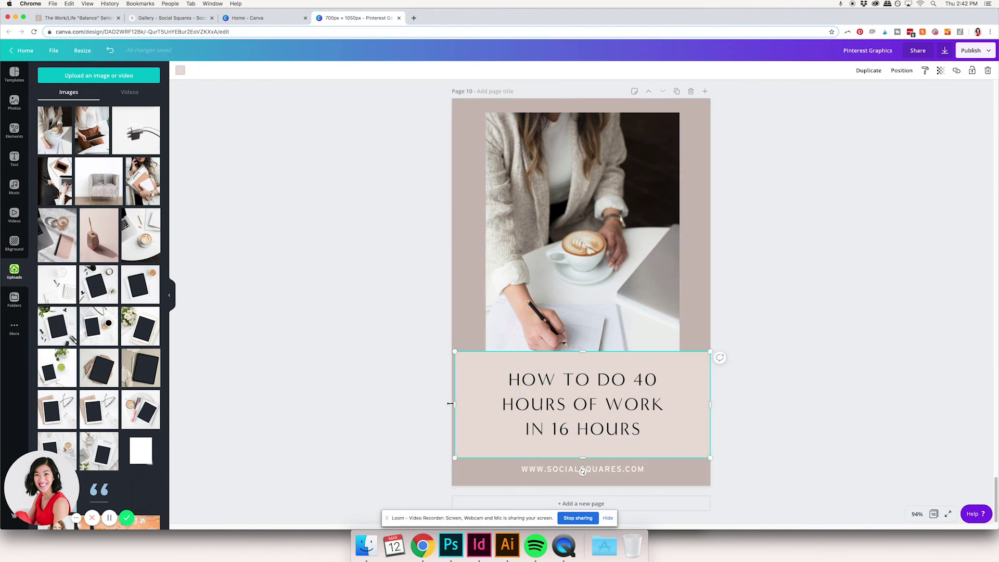
pyautogui.moveTo(449, 404); pyautogui.dragTo(442, 405)
# - Select all of page 10's elements above the background and center them on one another horizontally
pyautogui.moveTo(766, 471); pyautogui.dragTo(403, 26)
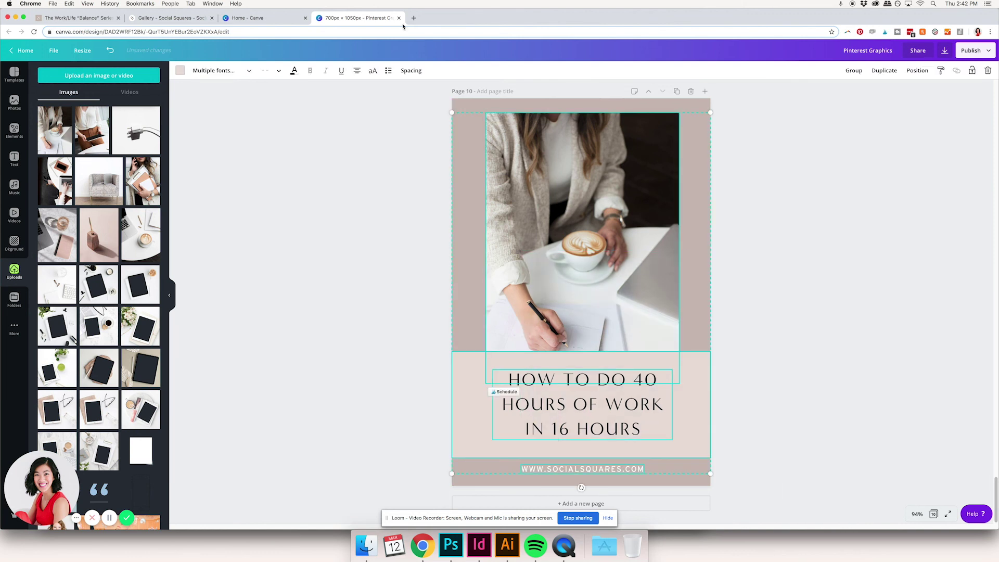
pyautogui.click(909, 72)
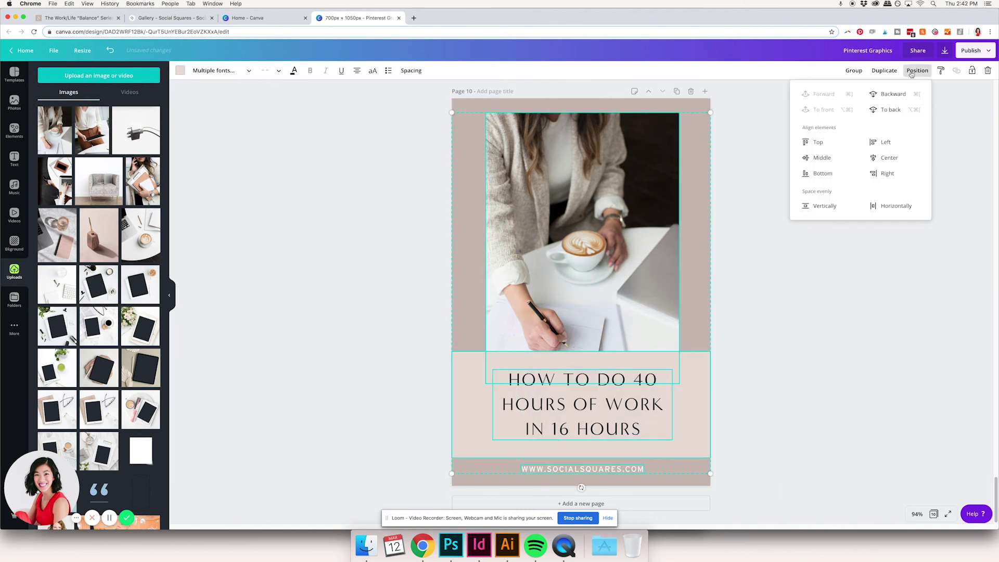
pyautogui.click(894, 159)
pyautogui.click(783, 349)
pyautogui.click(785, 371)
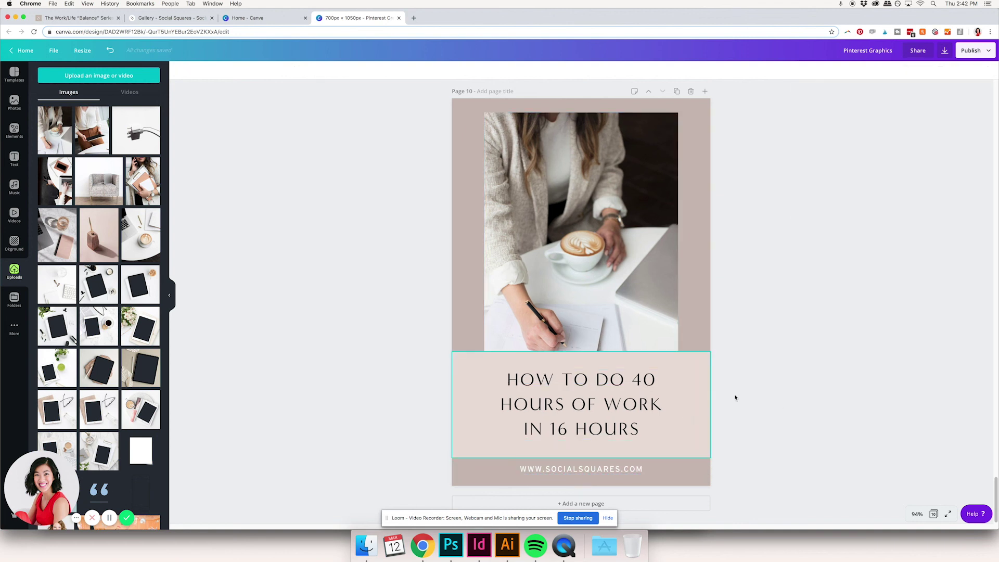
# - Switch to the blog post, read through it for another headline idea, and highlight the series name in its title
pyautogui.click(614, 383)
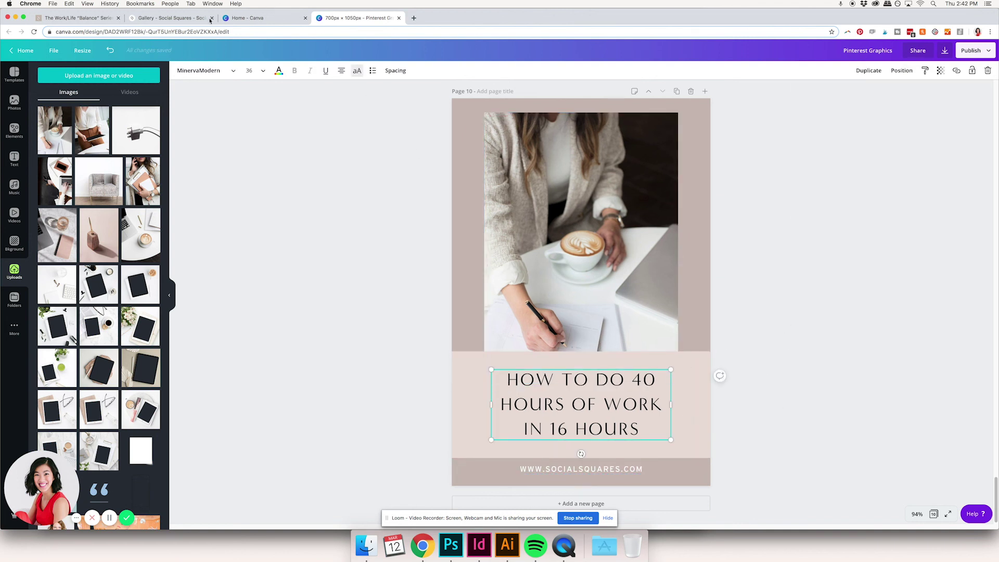
pyautogui.click(78, 18)
pyautogui.scroll(-5, 384, 295)
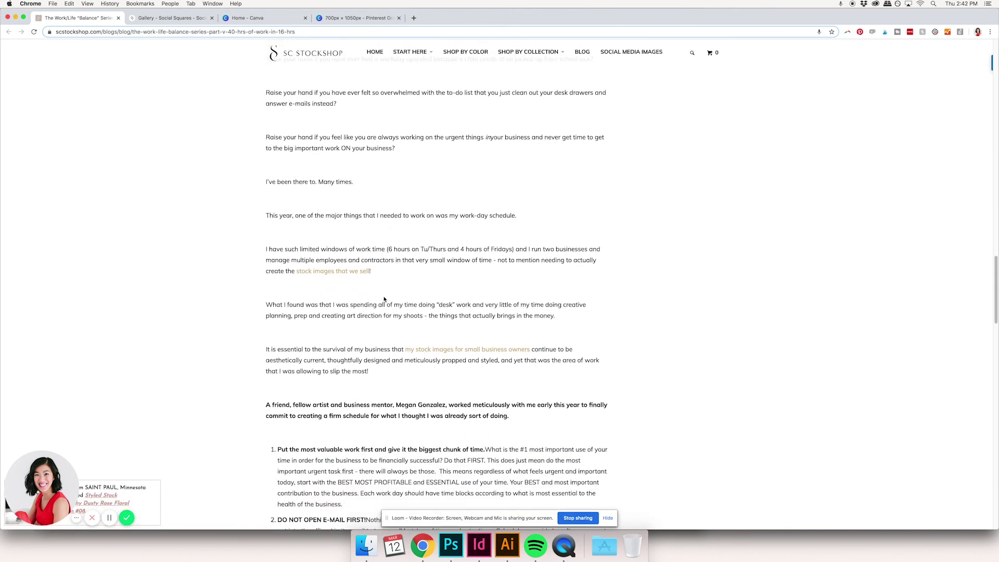
pyautogui.scroll(15, 384, 300)
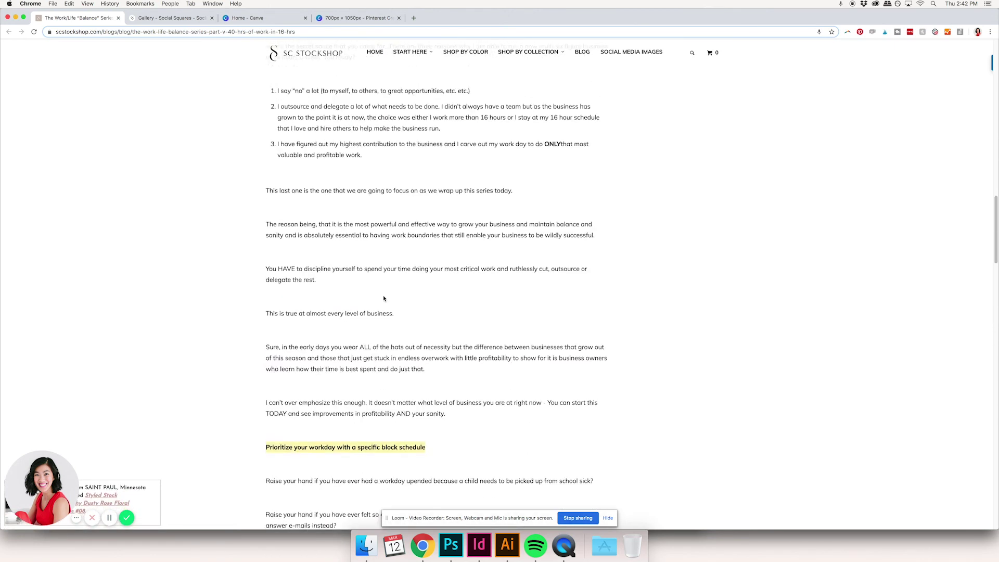
pyautogui.scroll(8, 383, 298)
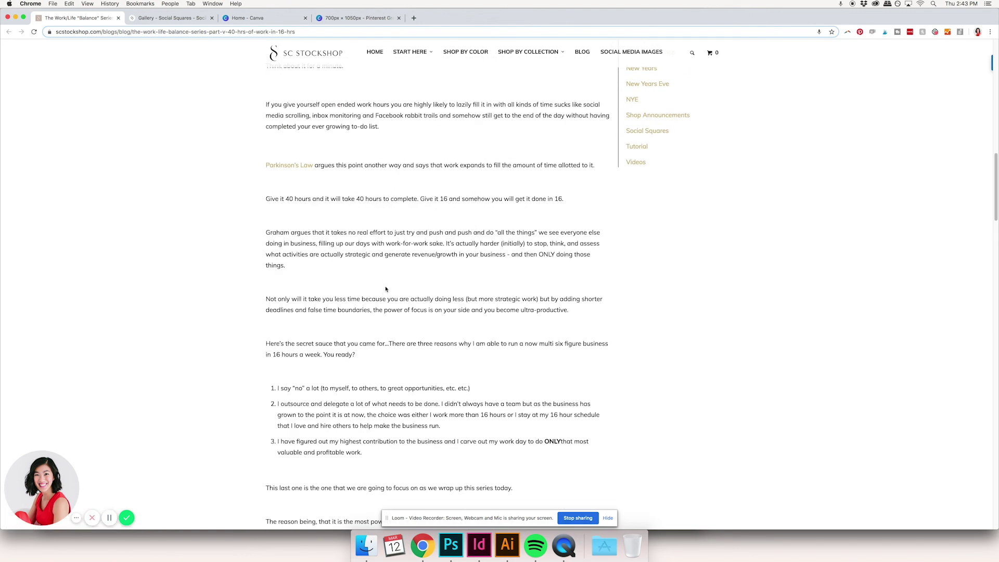
pyautogui.scroll(12, 385, 292)
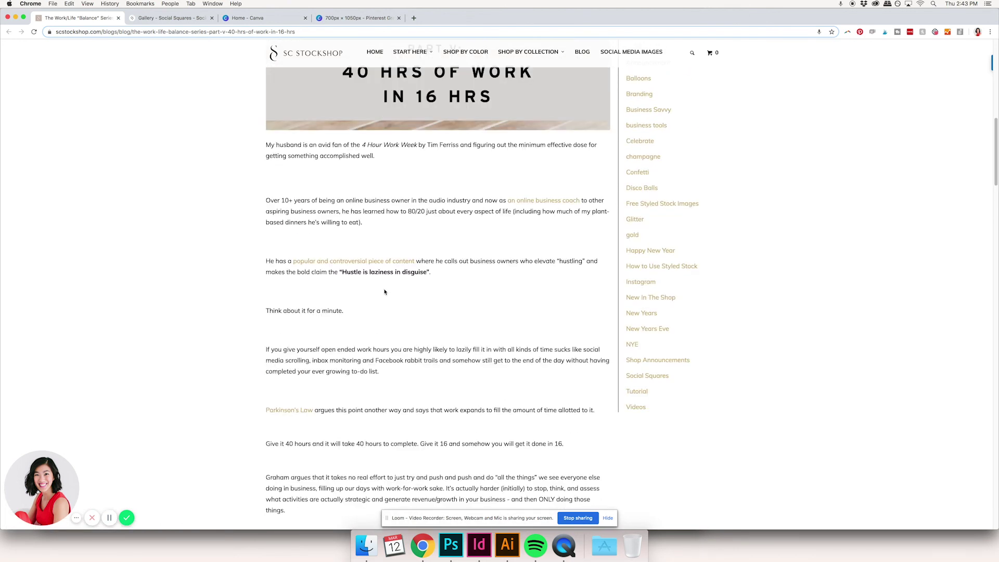
pyautogui.scroll(4, 385, 292)
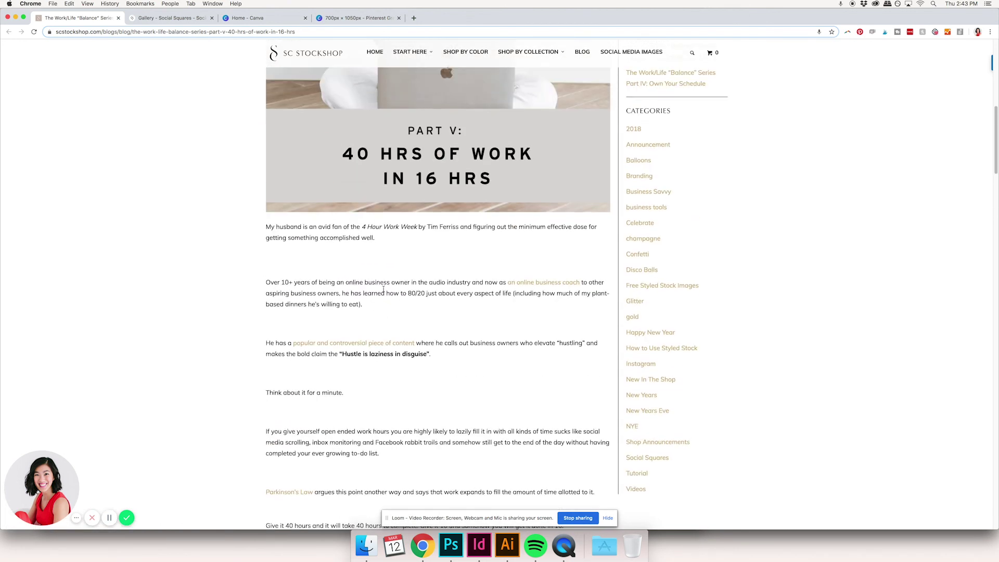
pyautogui.scroll(20, 384, 292)
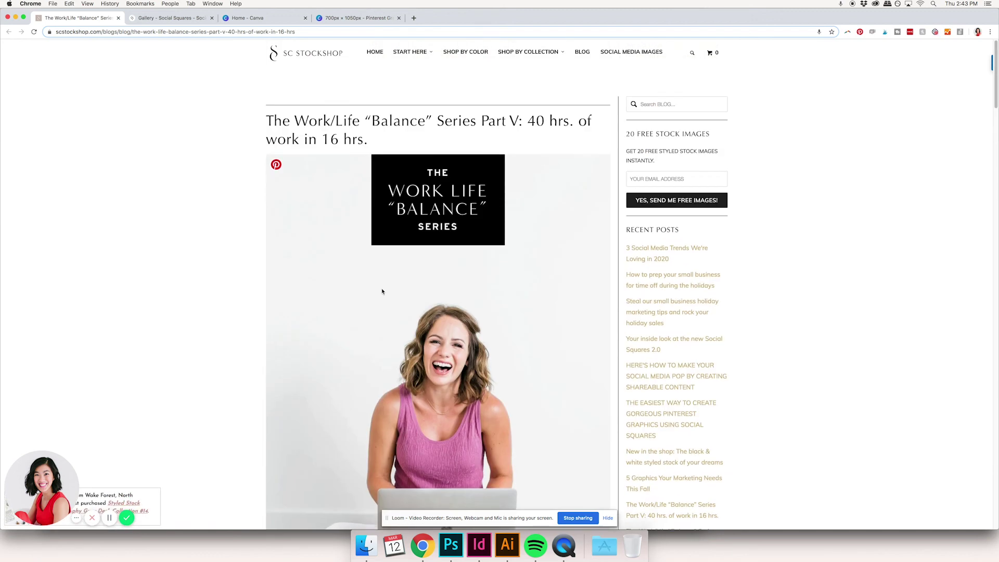
pyautogui.scroll(-1, 385, 288)
pyautogui.moveTo(475, 119); pyautogui.dragTo(293, 117)
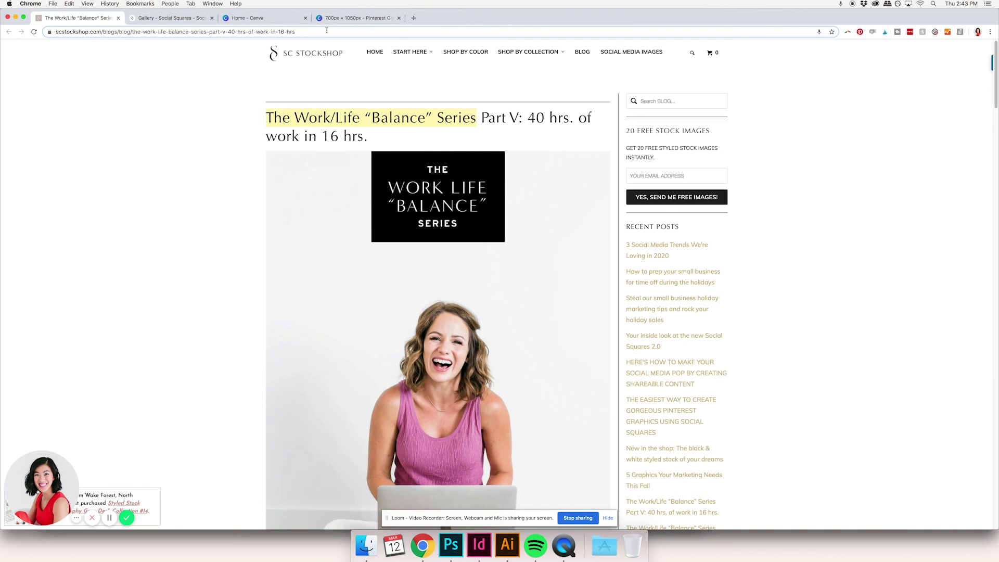
# - Return to the Canva design and replace page 10's headline with HOW TO CREATE THE WORK/LIFE “BALANCE” SERIES
pyautogui.click(353, 17)
pyautogui.tripleClick(589, 388)
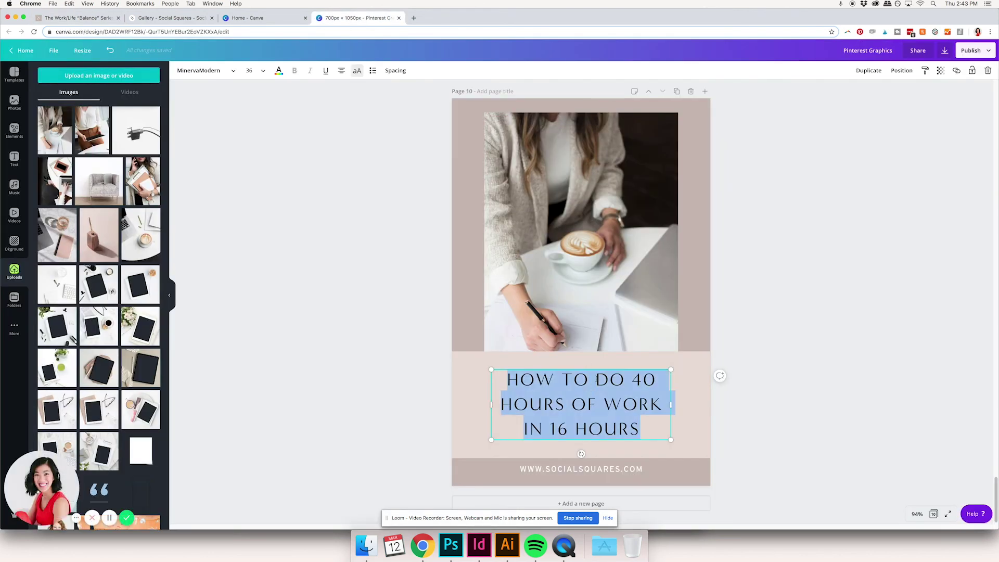
pyautogui.write('HOW TO HAVE')
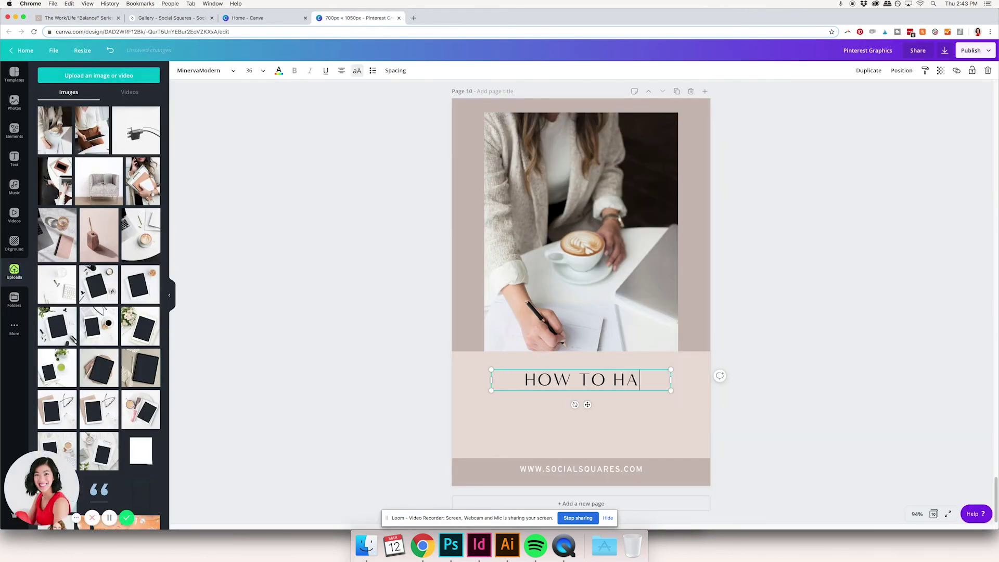
pyautogui.press('BackSpace')
pyautogui.press('BackSpace')
pyautogui.write('CE” SER')
pyautogui.press('BackSpace')
pyautogui.press('BackSpace')
pyautogui.write('REATE THE WORK/LIFE "BALANCE" SERIES')
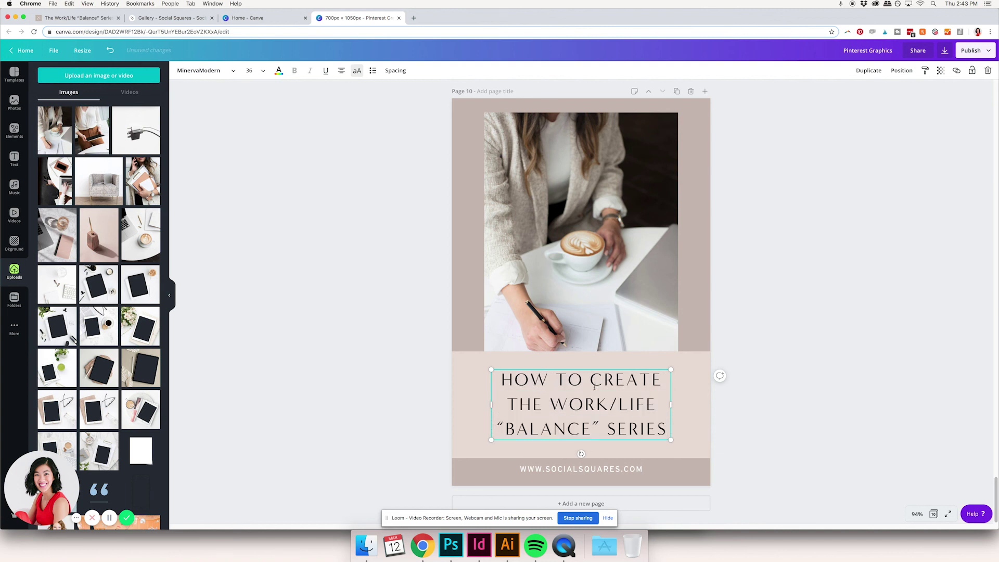
# - Trim page 10's headline to HOW TO CREATE WORK/LIFE BALANCE, removing THE, SERIES and the quotation marks
pyautogui.doubleClick(545, 406)
pyautogui.press('BackSpace')
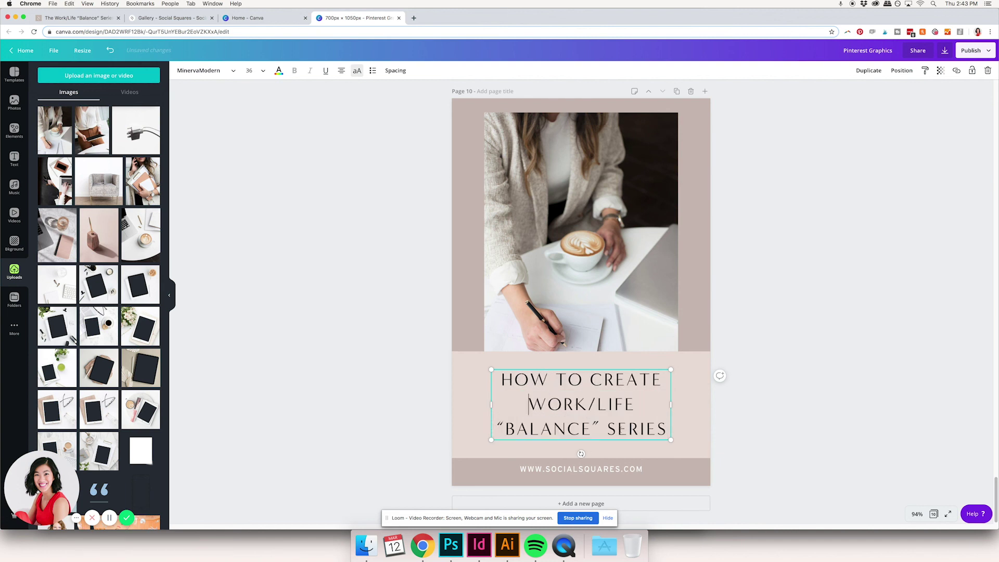
pyautogui.moveTo(595, 425); pyautogui.dragTo(666, 428)
pyautogui.write('S')
pyautogui.hotkey('alt', 'Left')
pyautogui.press('BackSpace')
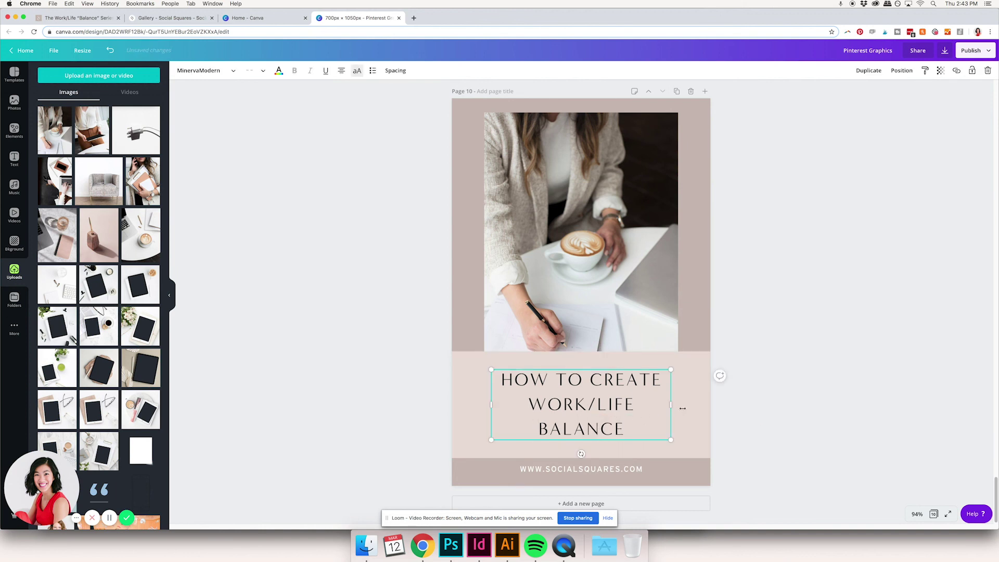
# - Widen page 10's headline box to fit two lines, set the font size to 42, and center it vertically in the light pink block
pyautogui.moveTo(671, 405); pyautogui.dragTo(685, 405)
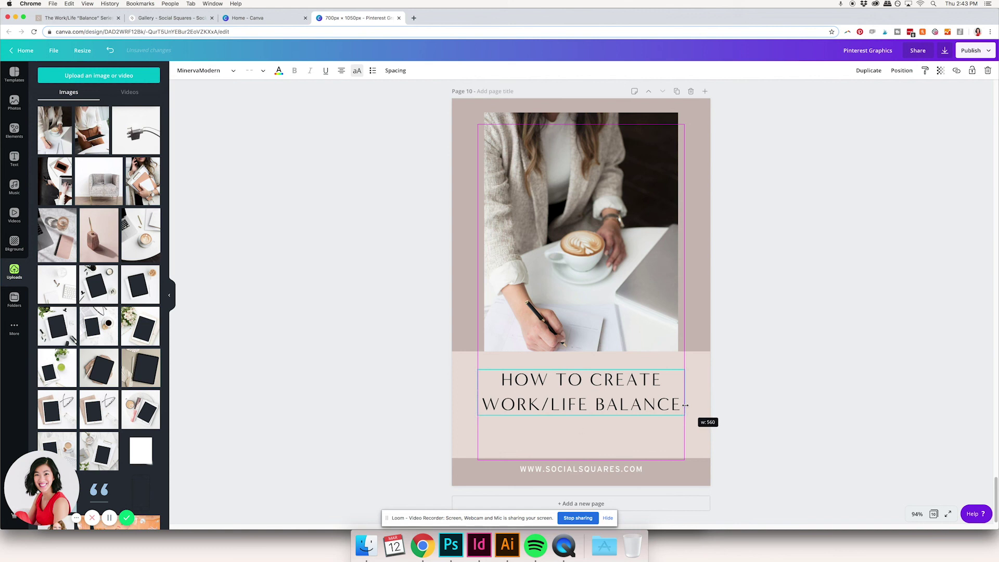
pyautogui.moveTo(601, 384); pyautogui.dragTo(601, 391)
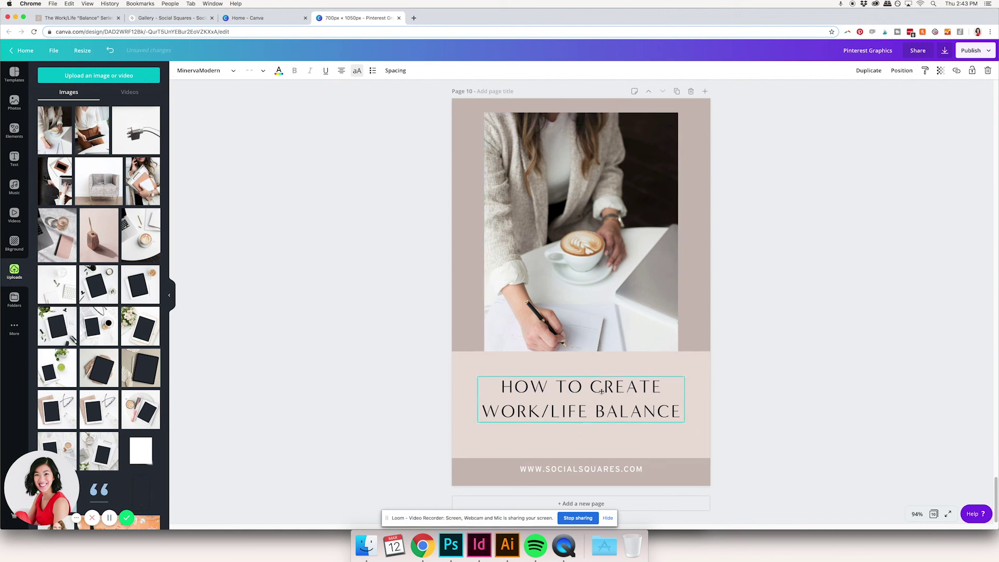
pyautogui.click(253, 73)
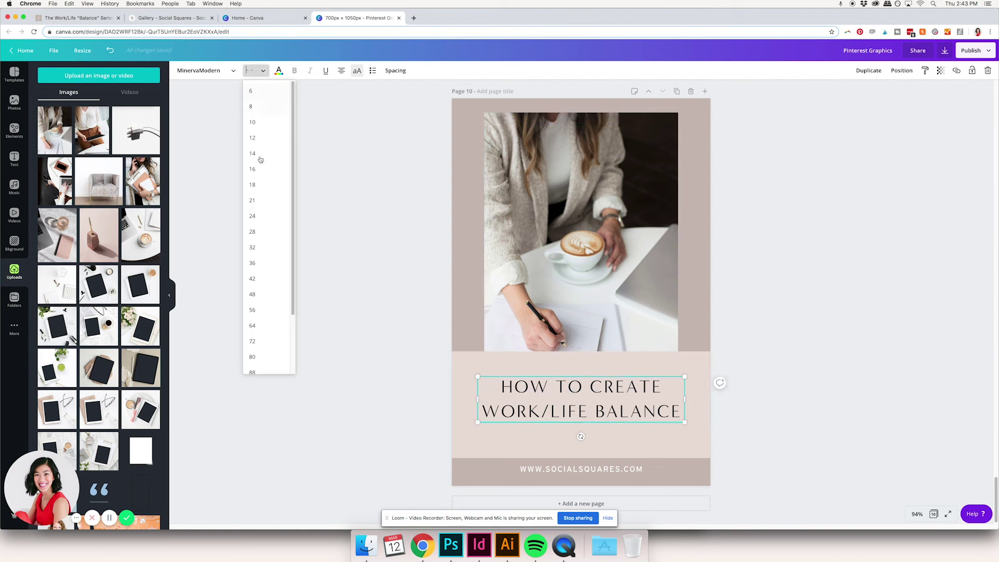
pyautogui.click(265, 284)
pyautogui.moveTo(685, 418)
pyautogui.mouseDown()
pyautogui.moveTo(702, 414)
pyautogui.moveTo(681, 423)
pyautogui.mouseUp()
pyautogui.click(784, 413)
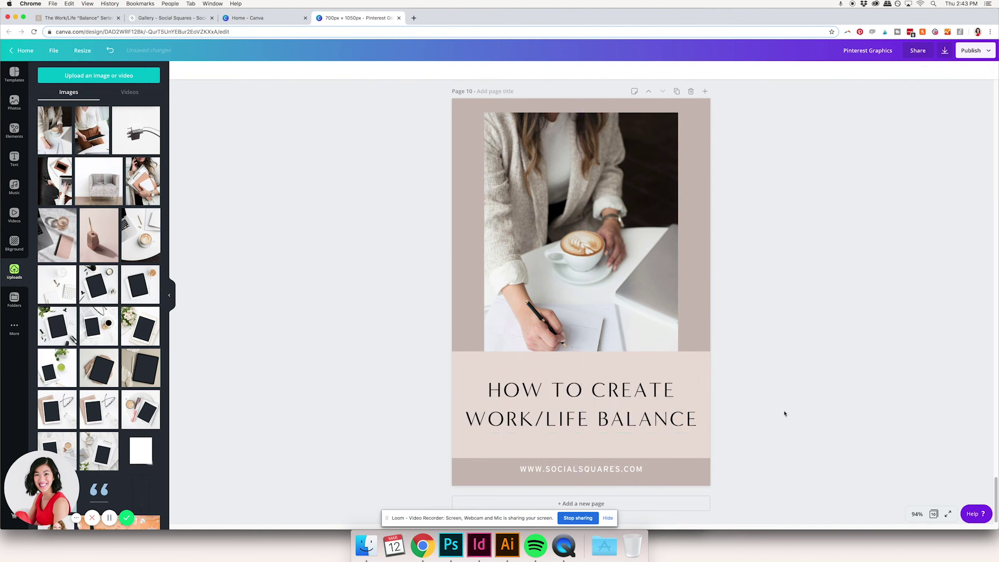
# - Enlarge page 10's coffee photo, re-center it above the headline block, and shift the image up within its crop
pyautogui.click(646, 277)
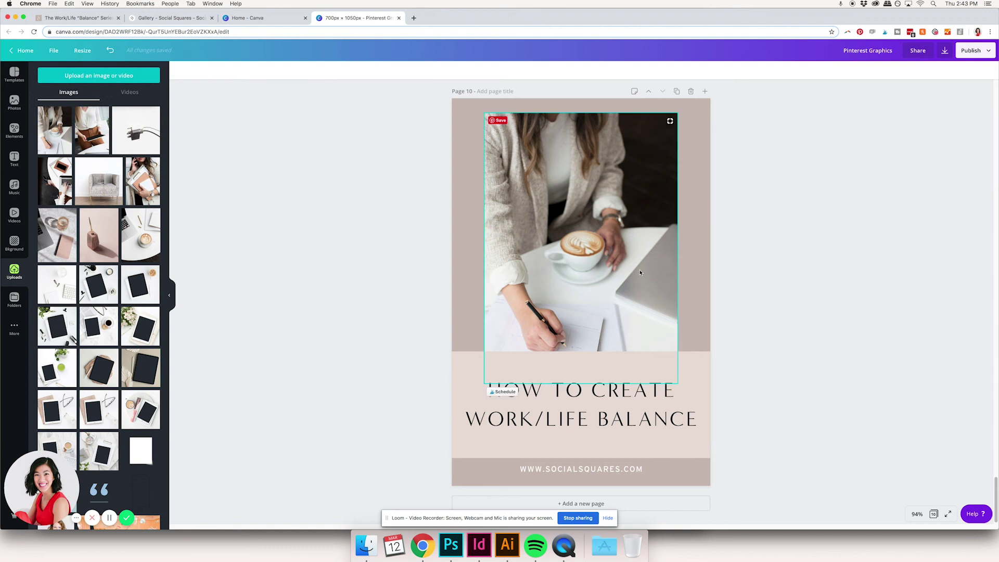
pyautogui.moveTo(676, 384); pyautogui.dragTo(694, 403)
pyautogui.moveTo(661, 293)
pyautogui.mouseDown()
pyautogui.moveTo(653, 286)
pyautogui.moveTo(655, 298)
pyautogui.mouseUp()
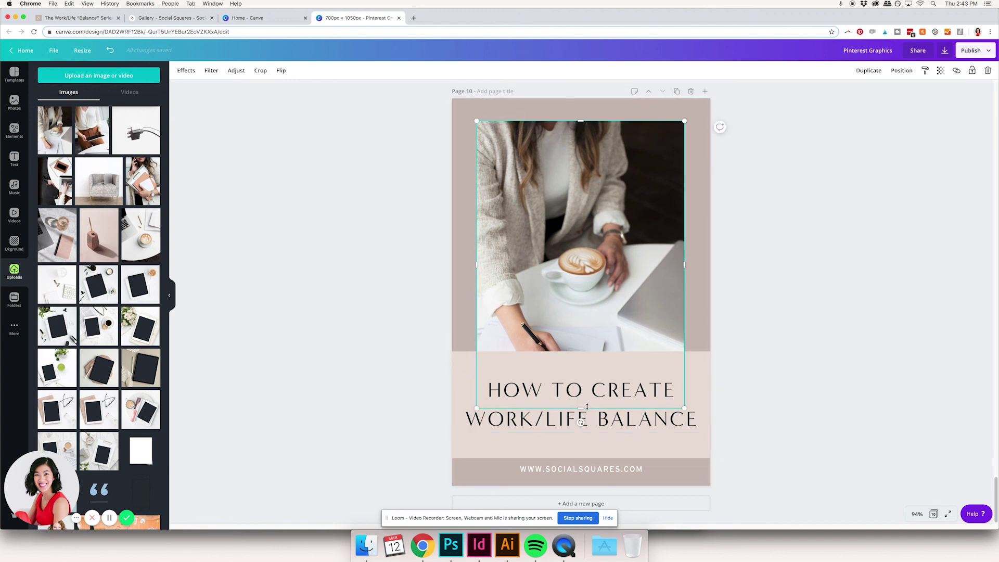
pyautogui.doubleClick(619, 291)
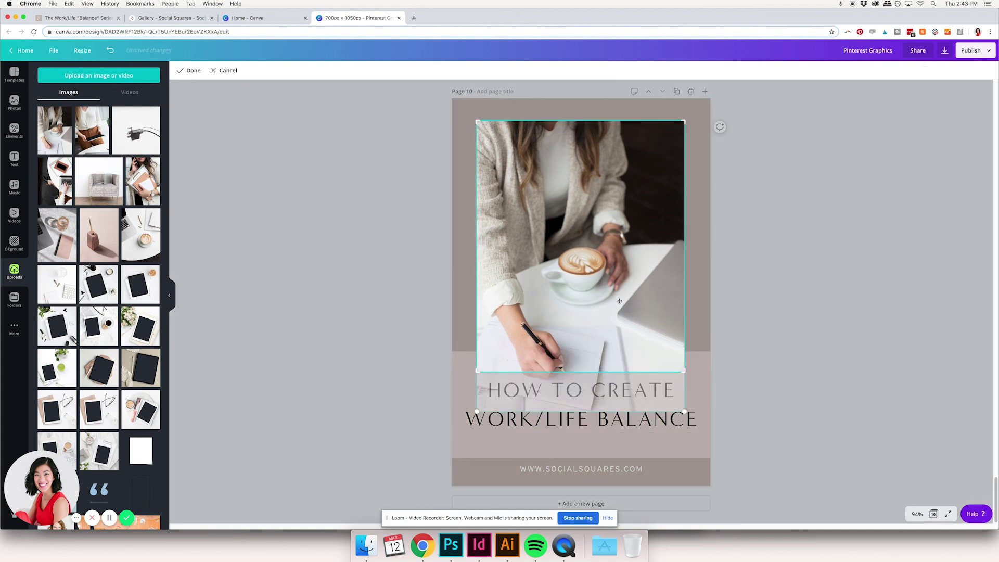
pyautogui.moveTo(619, 285); pyautogui.dragTo(619, 274)
pyautogui.click(845, 281)
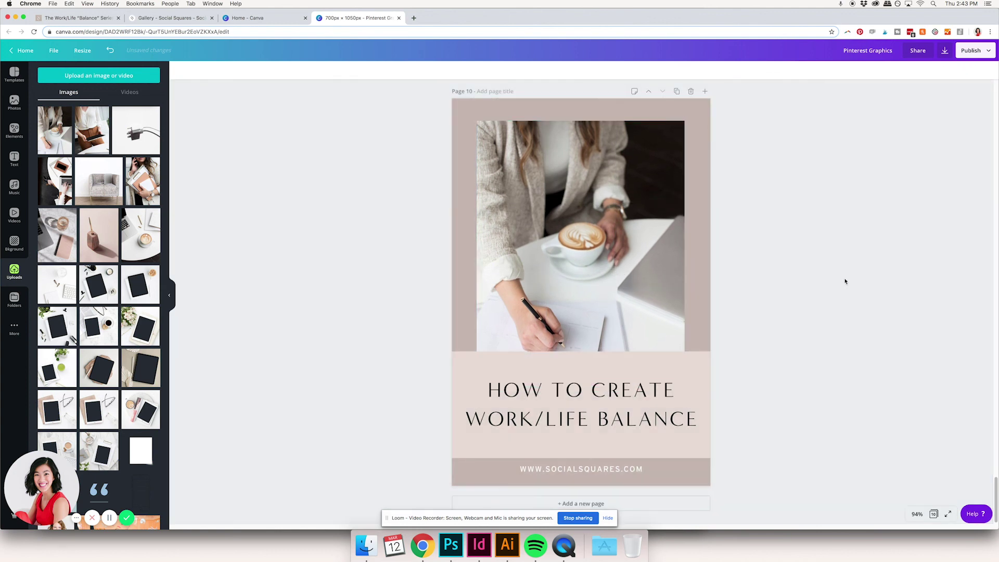
# - Review all the Pinterest graphics from page 10 back to page 1
pyautogui.scroll(2, 826, 309)
pyautogui.scroll(10, 827, 310)
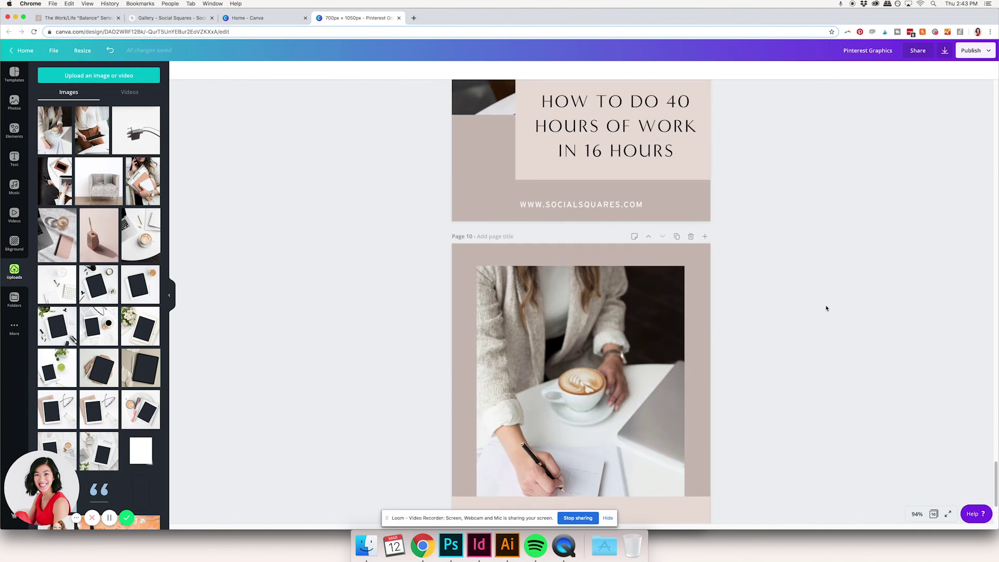
pyautogui.scroll(12, 824, 316)
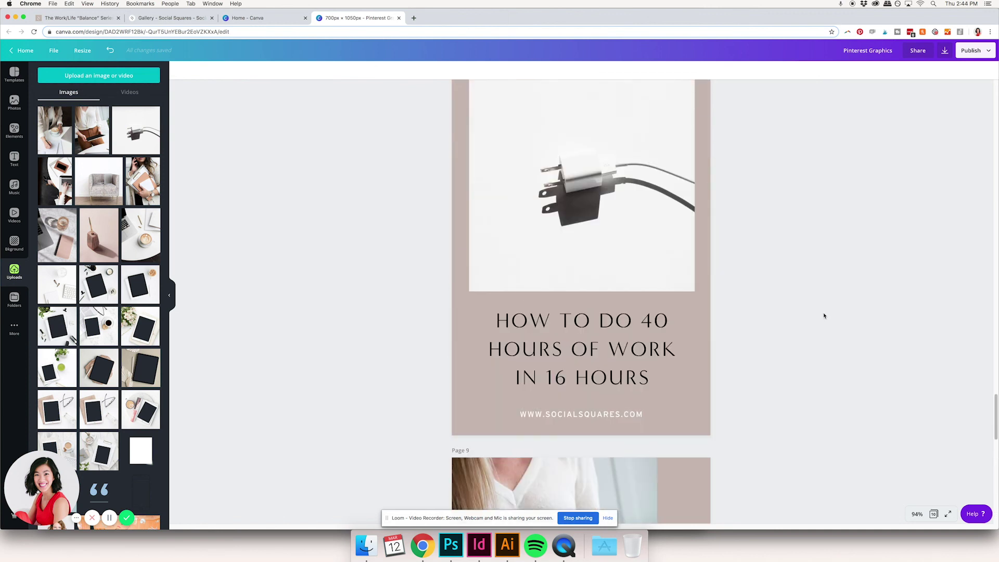
pyautogui.scroll(14, 824, 317)
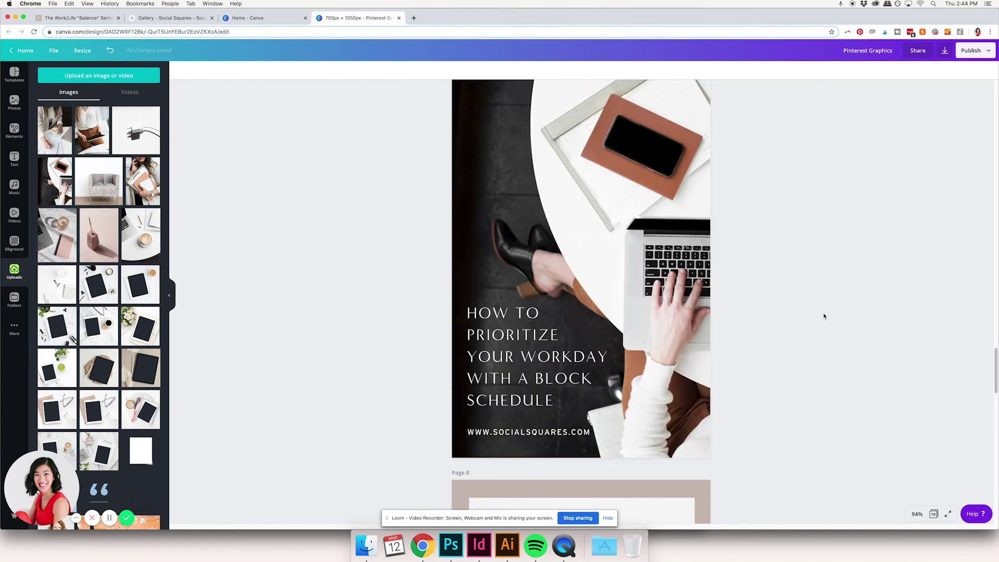
pyautogui.scroll(14, 824, 319)
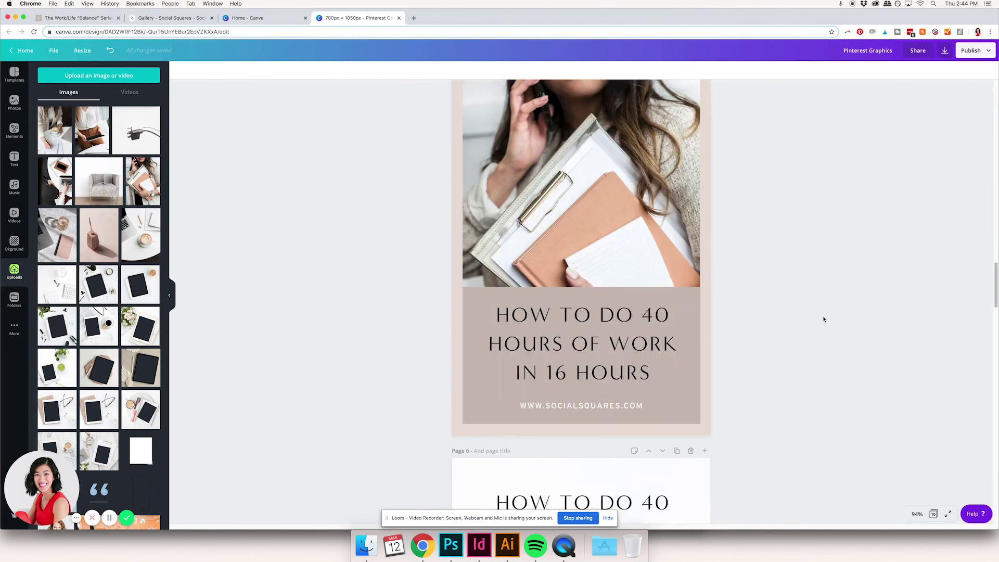
pyautogui.scroll(12, 823, 319)
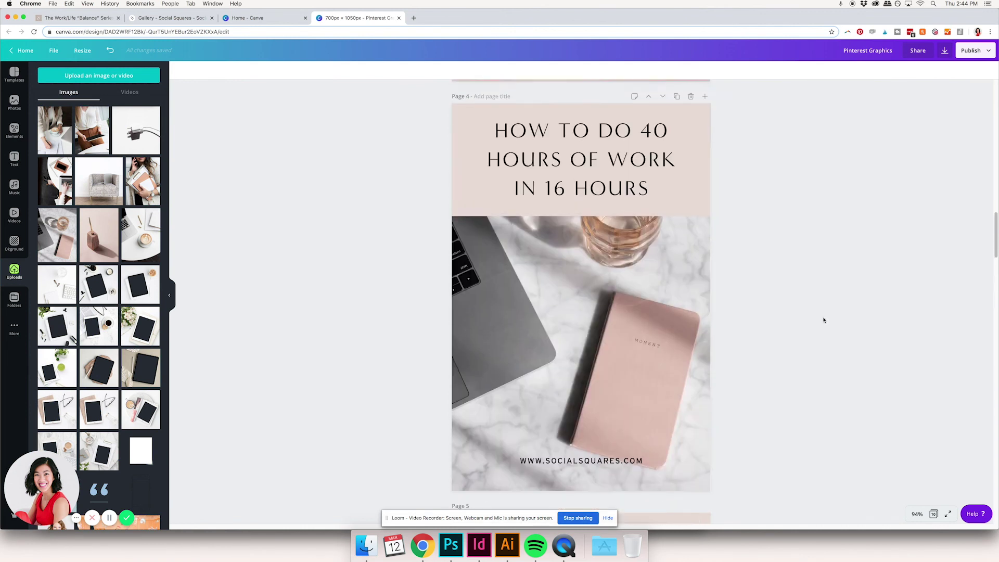
pyautogui.scroll(14, 823, 320)
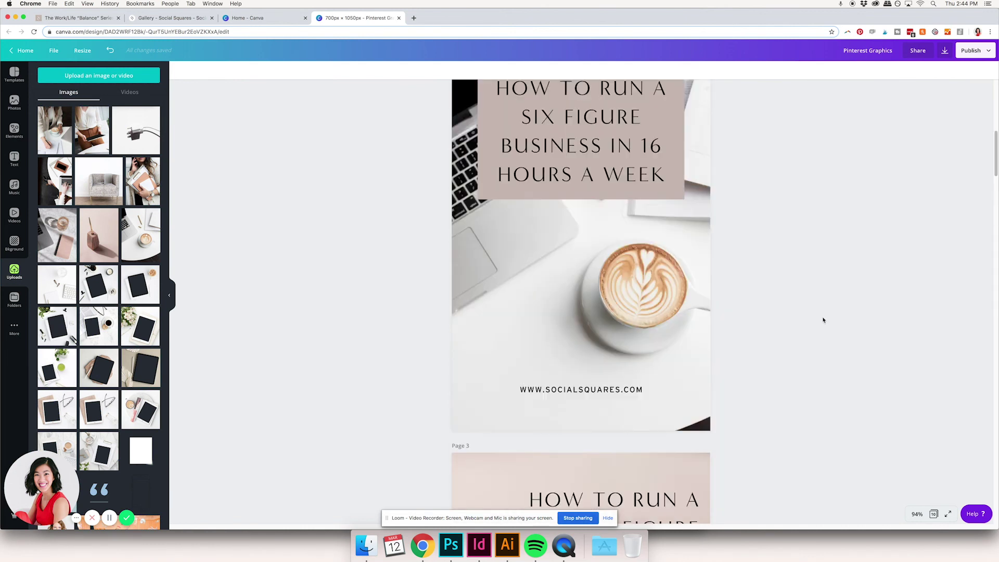
pyautogui.scroll(2, 824, 321)
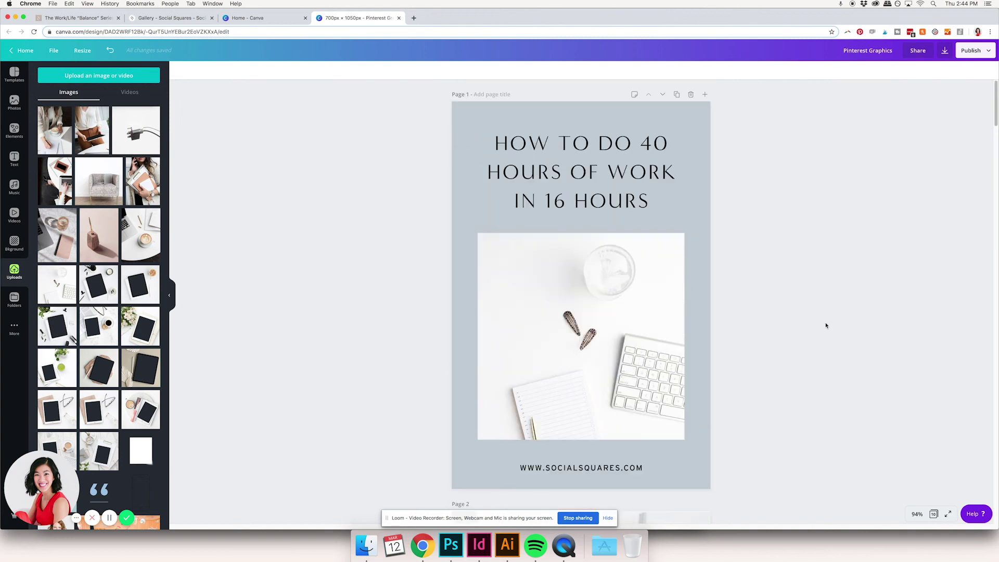
# - Recolor page 1's blue background block with the dusty taupe from the untitled palette
pyautogui.click(180, 70)
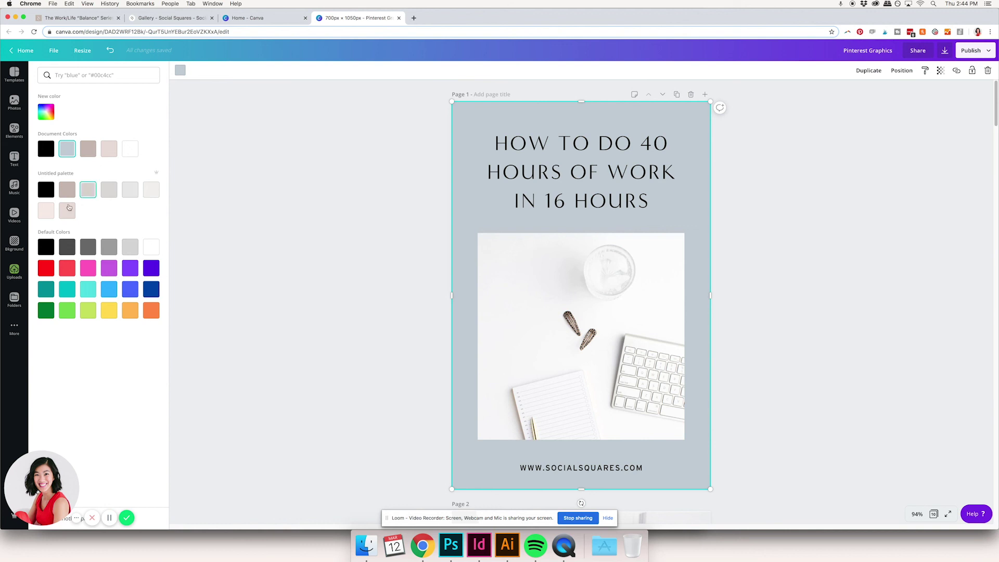
pyautogui.click(51, 213)
pyautogui.click(68, 190)
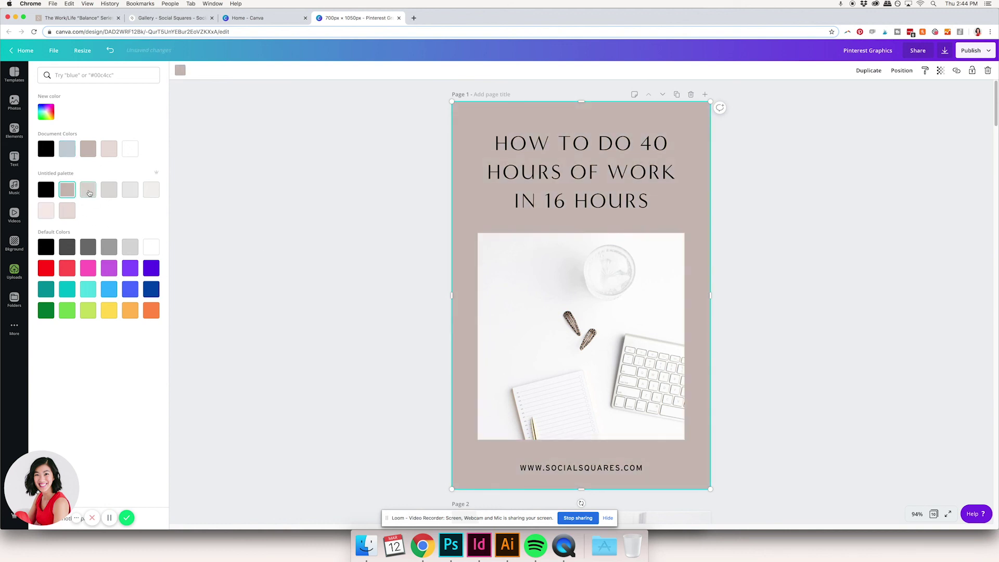